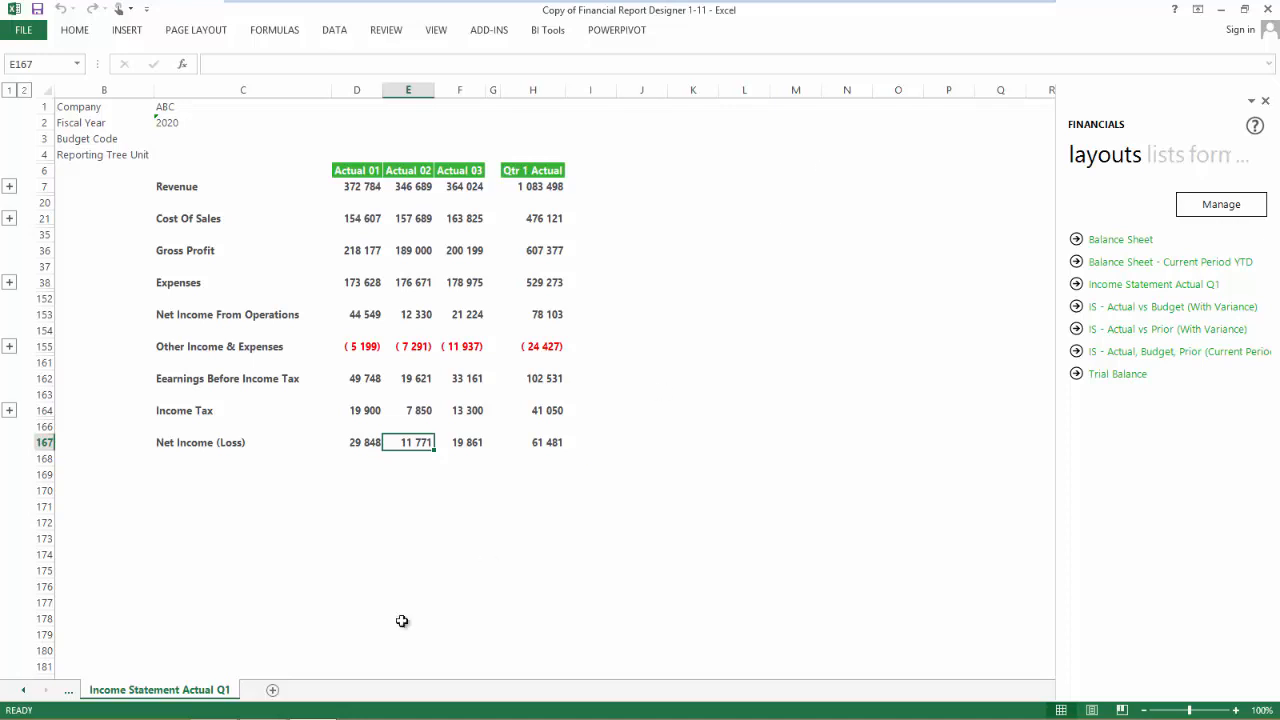
Add a new worksheet after Income Statement Actual Q1 and name it Balance Sheet Q1
left_click(272, 691)
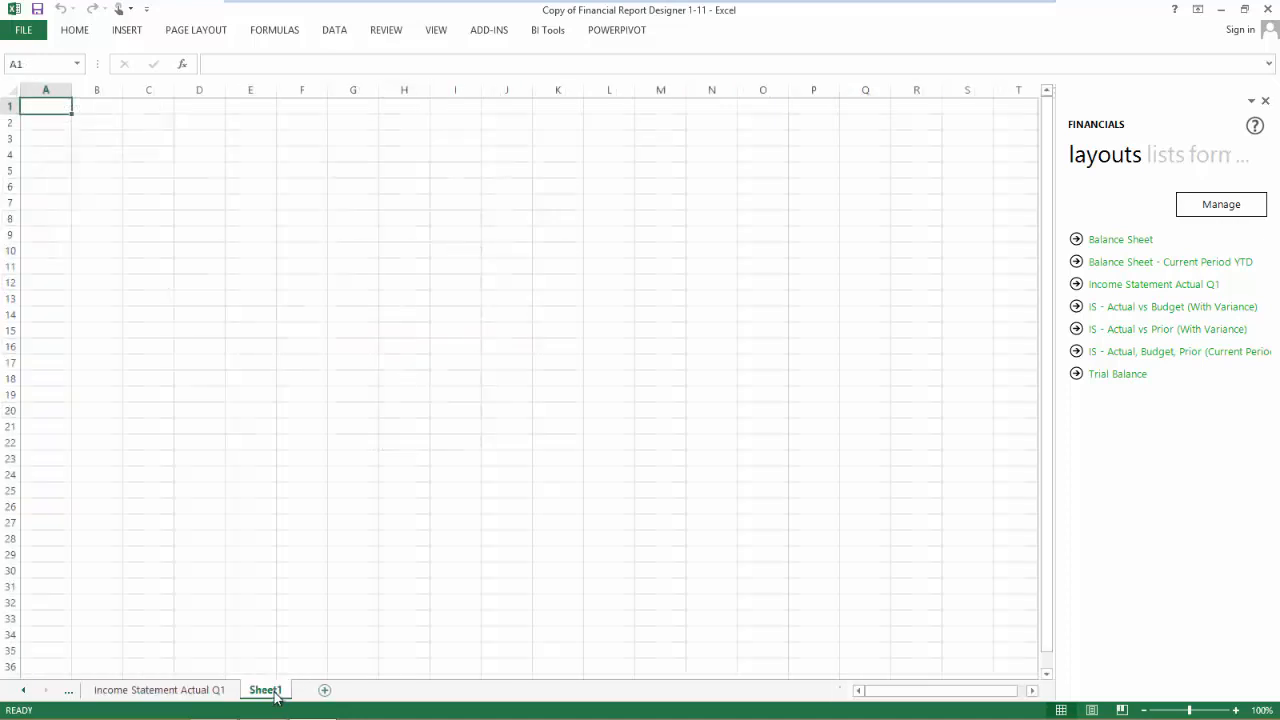
right_click(276, 697)
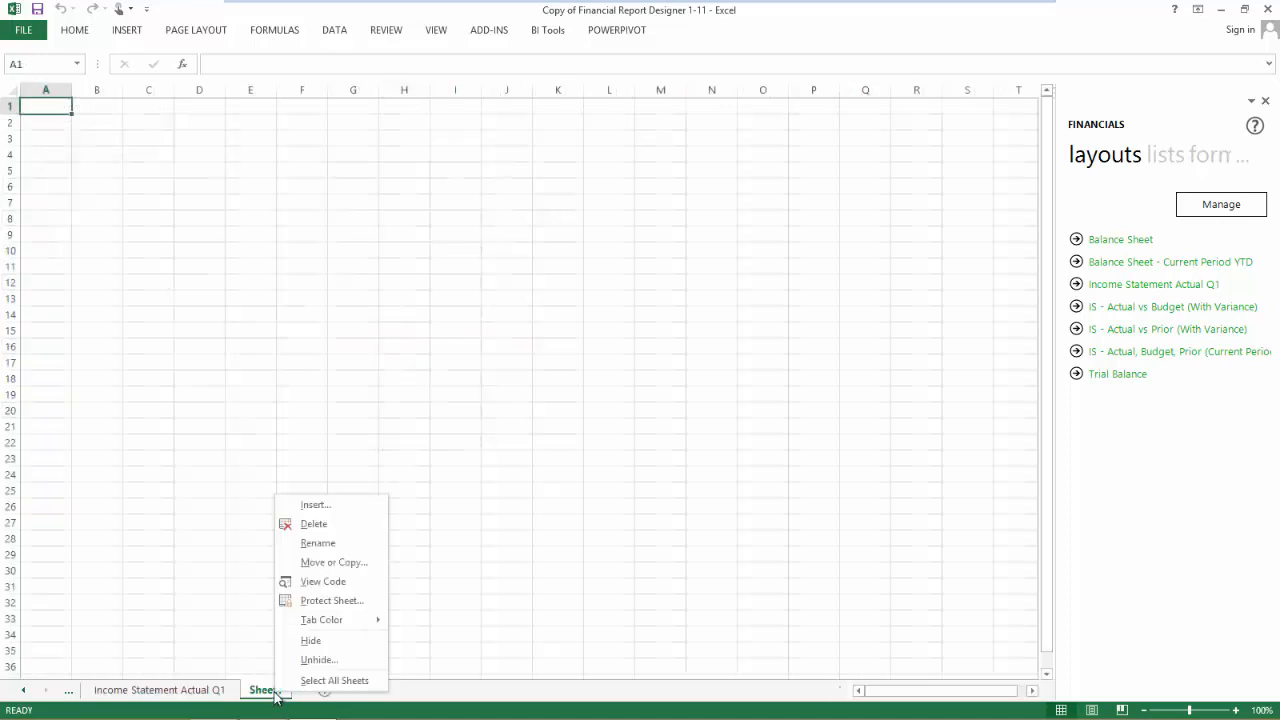
left_click(320, 545)
type("Ba")
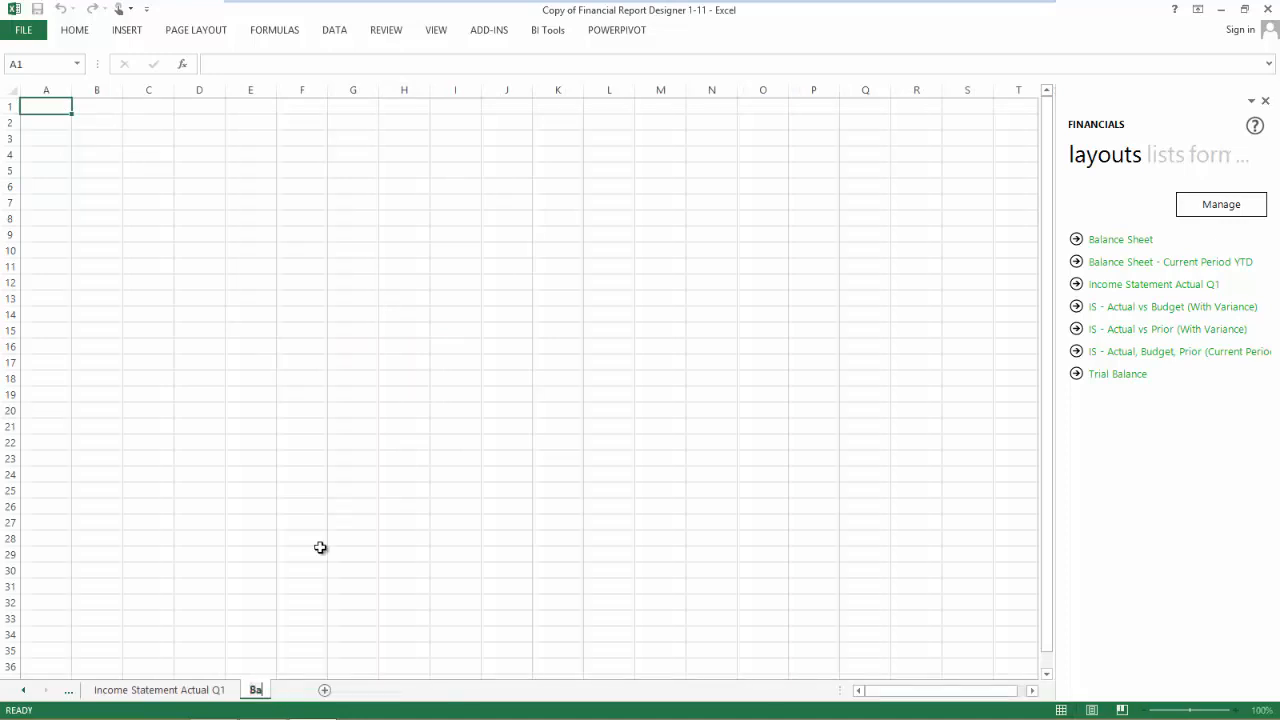
type("lance Sheet Q1")
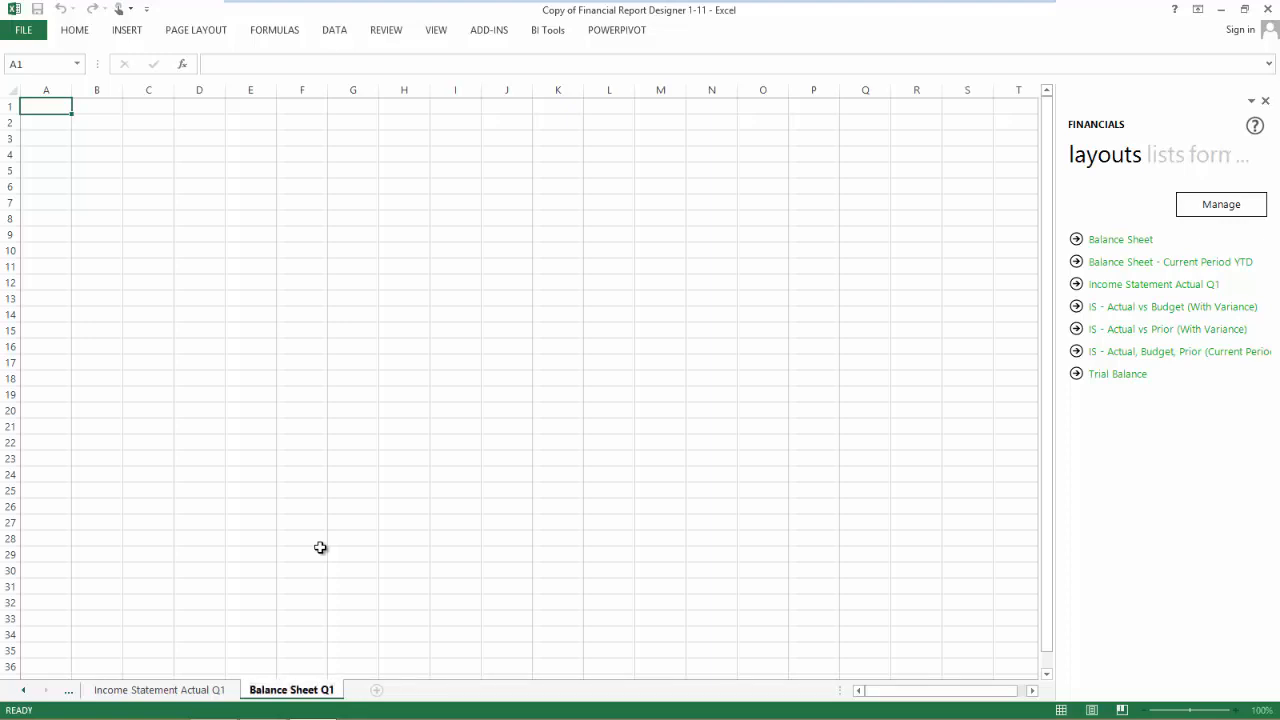
left_click(320, 547)
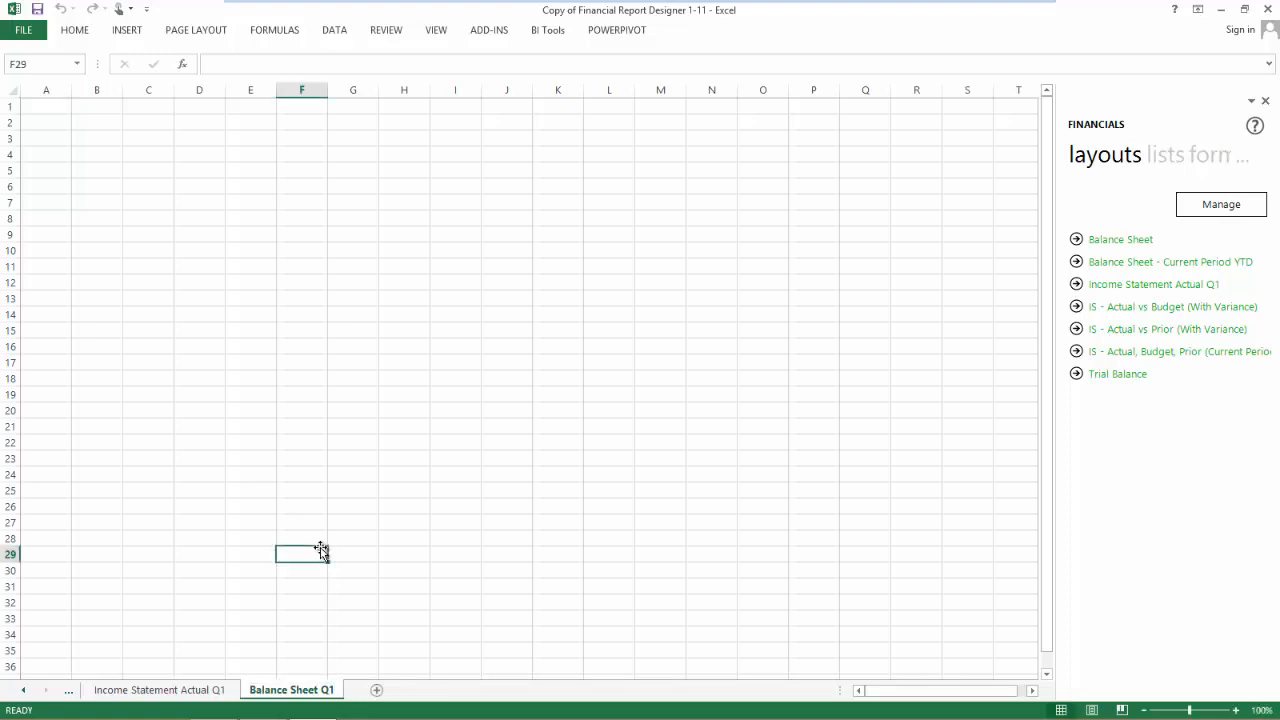
Enter the labels Company in B1 and Fiscal Year in B2, and fit column B to its contents
left_click(91, 106)
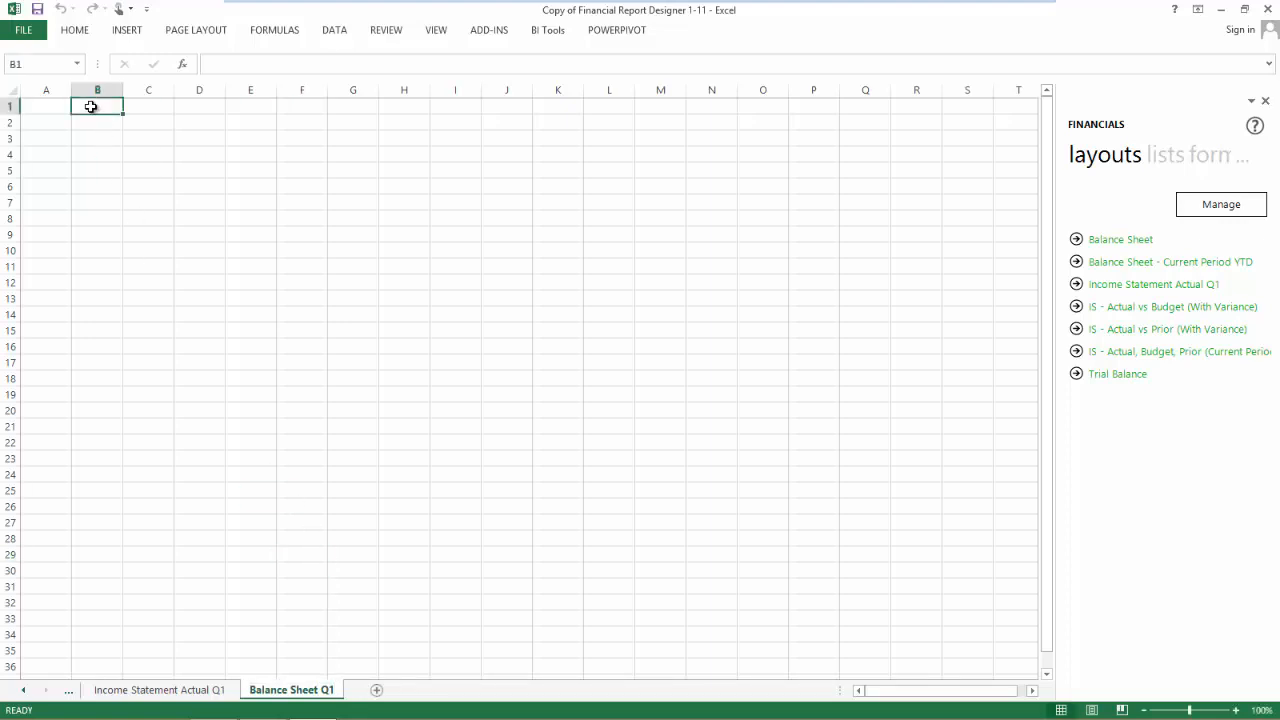
type("Company")
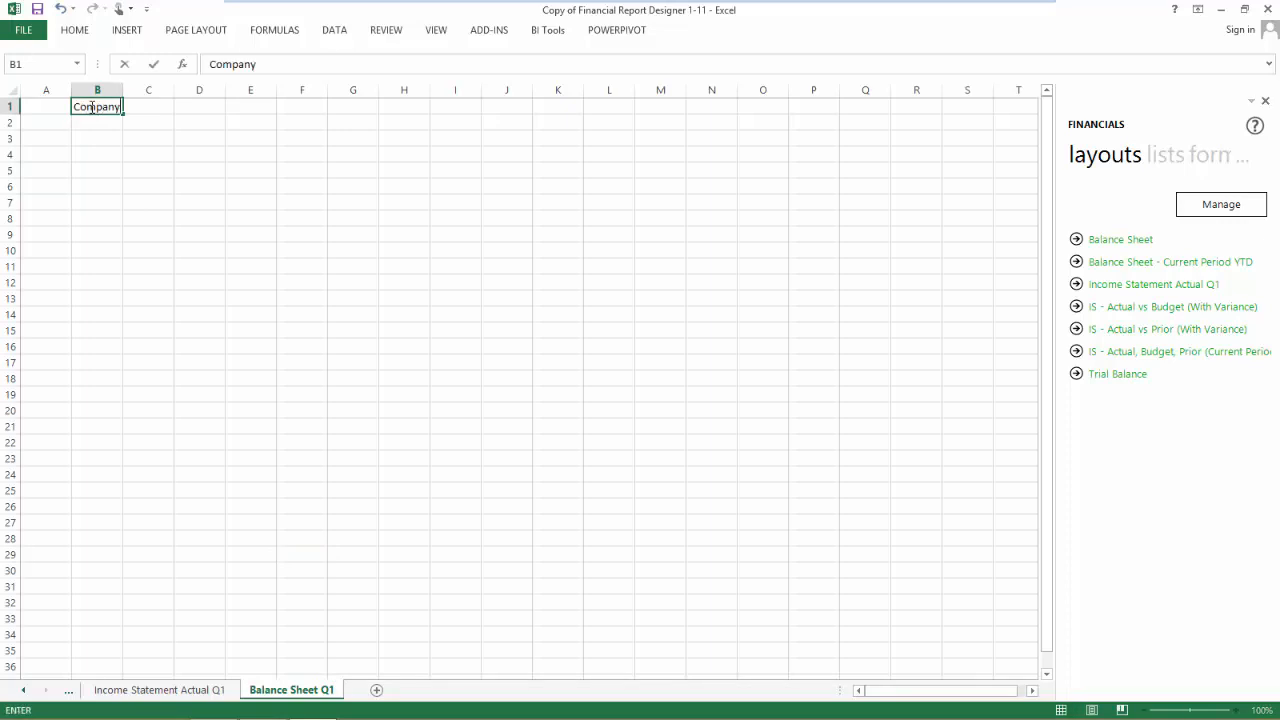
key("Return")
type("Fiscal Year")
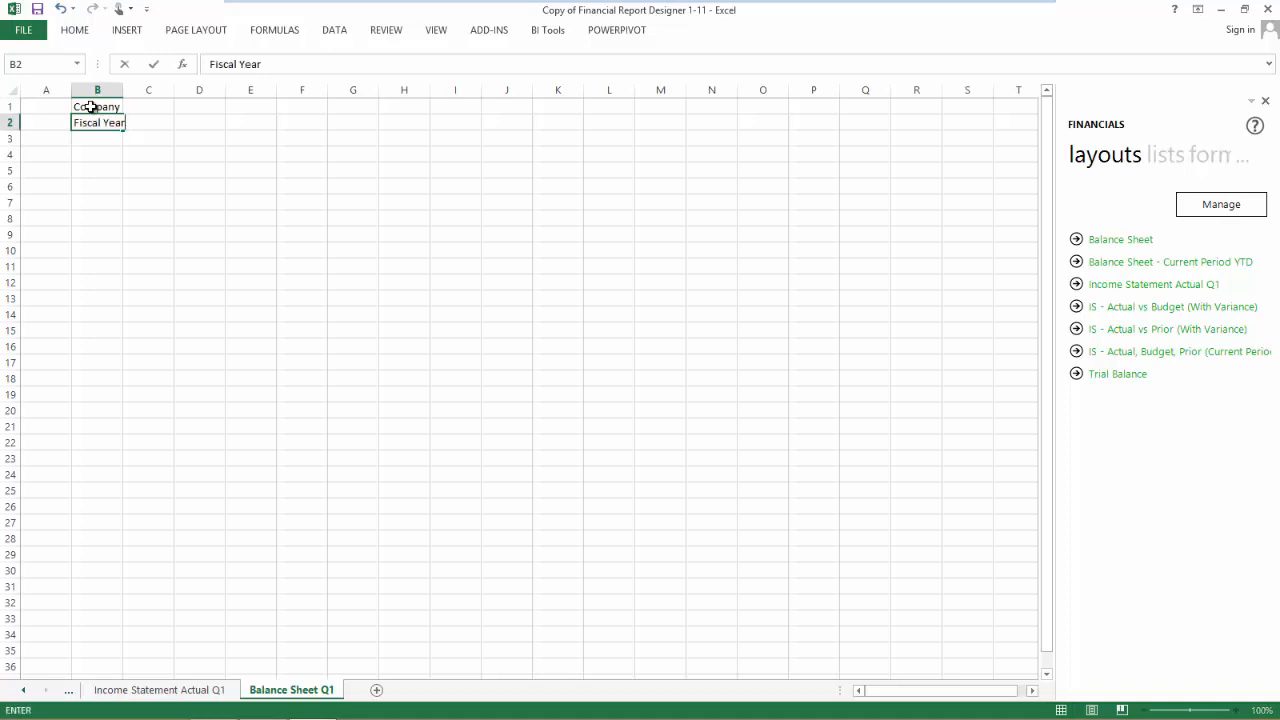
key("Return")
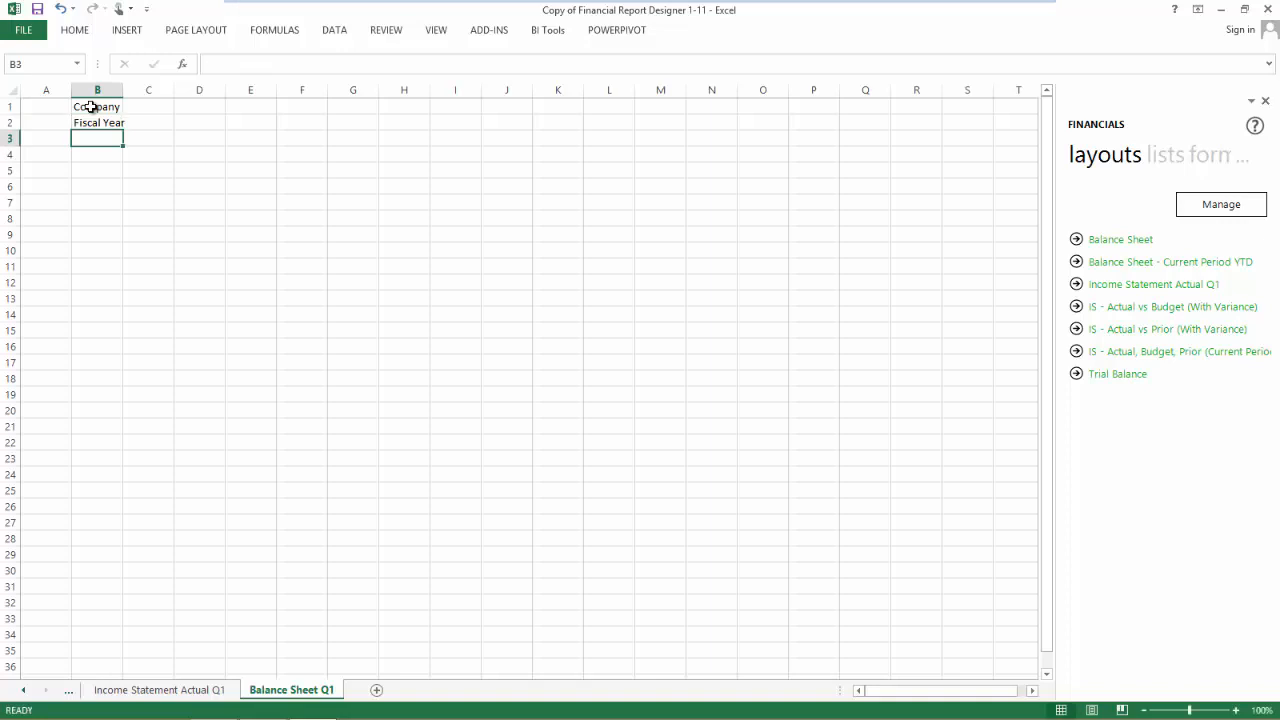
double_click(123, 90)
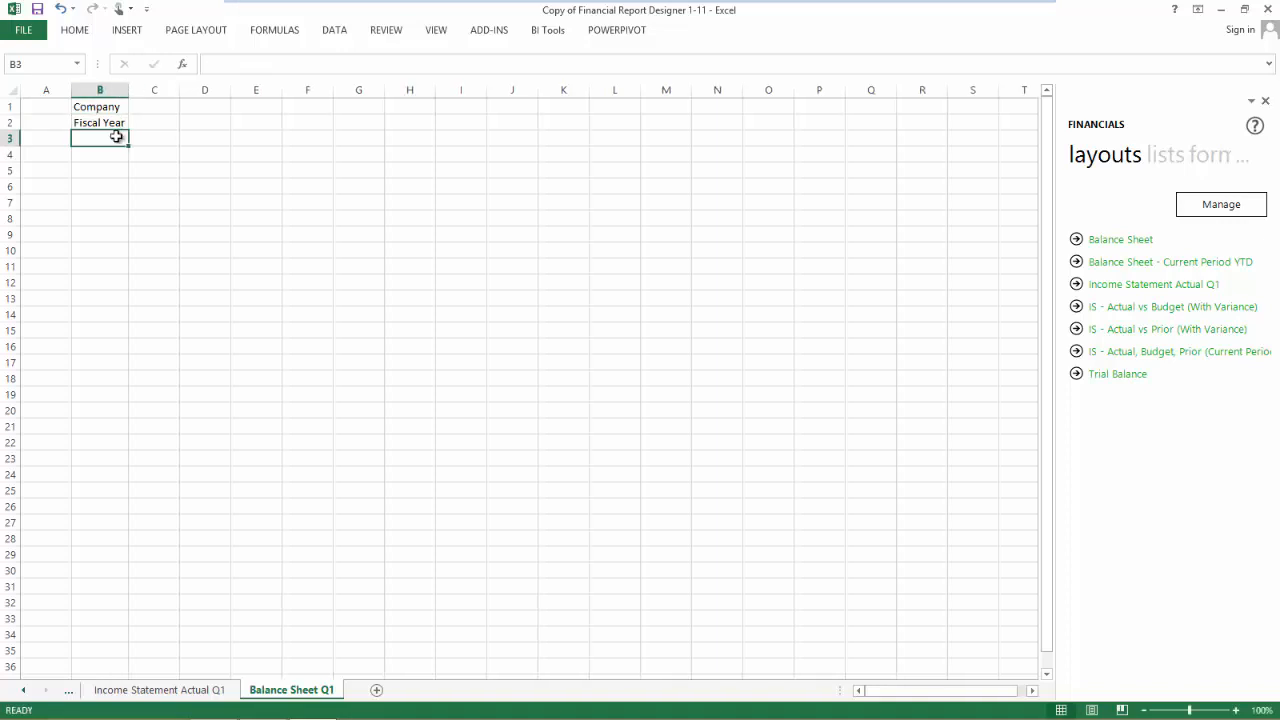
Enter ABC in C1 as the company and 2020 in C2 as the fiscal year, both as text
left_click(158, 110)
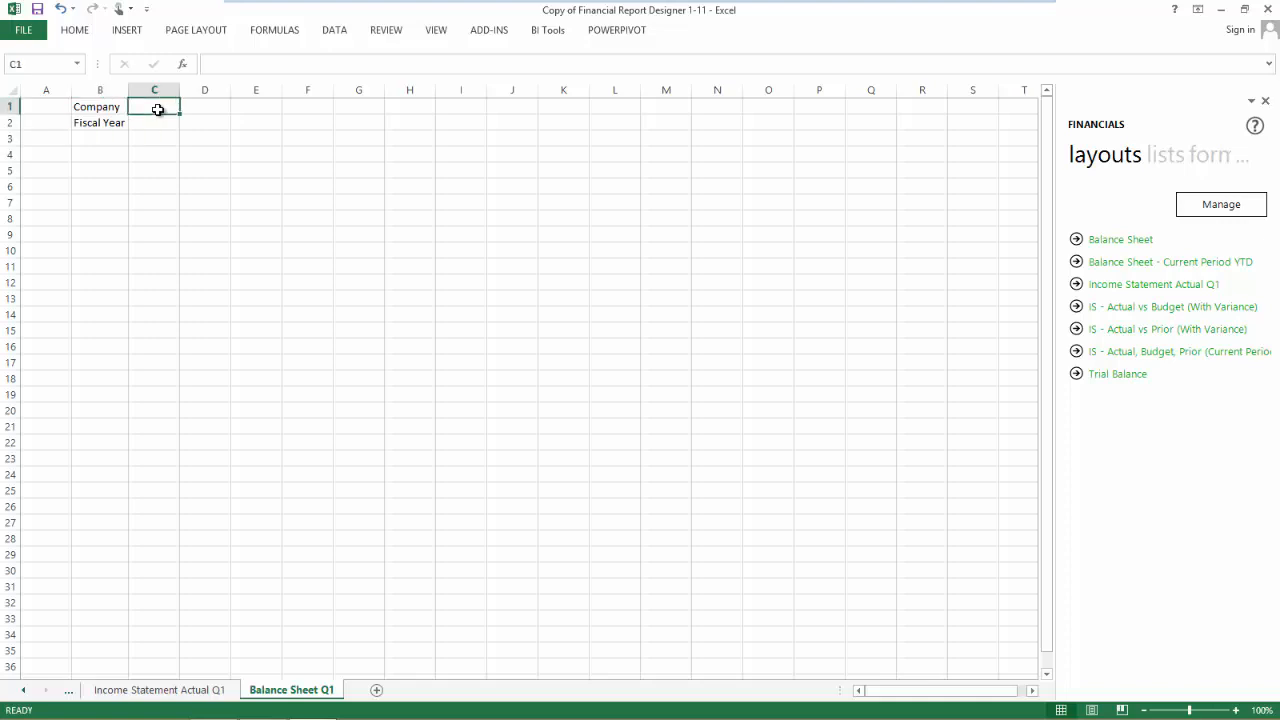
type("'ABC")
key("Return")
type("'2020")
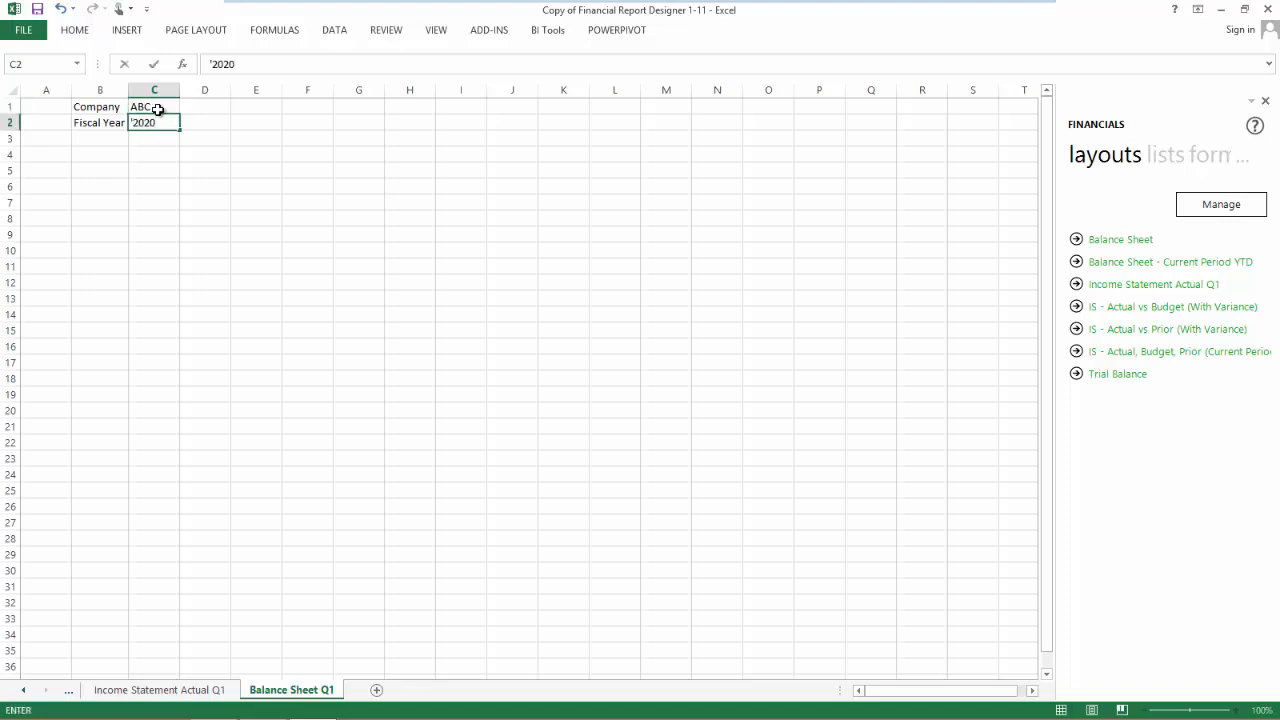
key("Return")
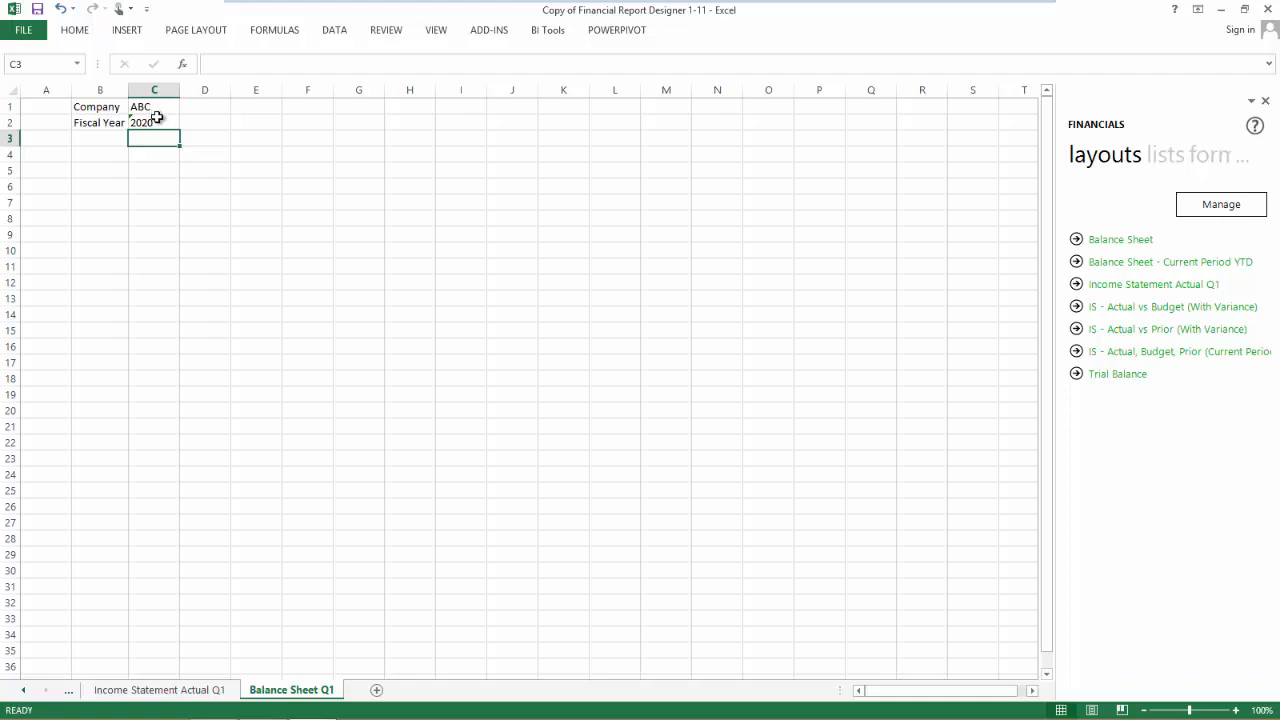
Add a scratch worksheet and place the Account Categories list at M11 and the Account Groups list at Q9
left_click(377, 690)
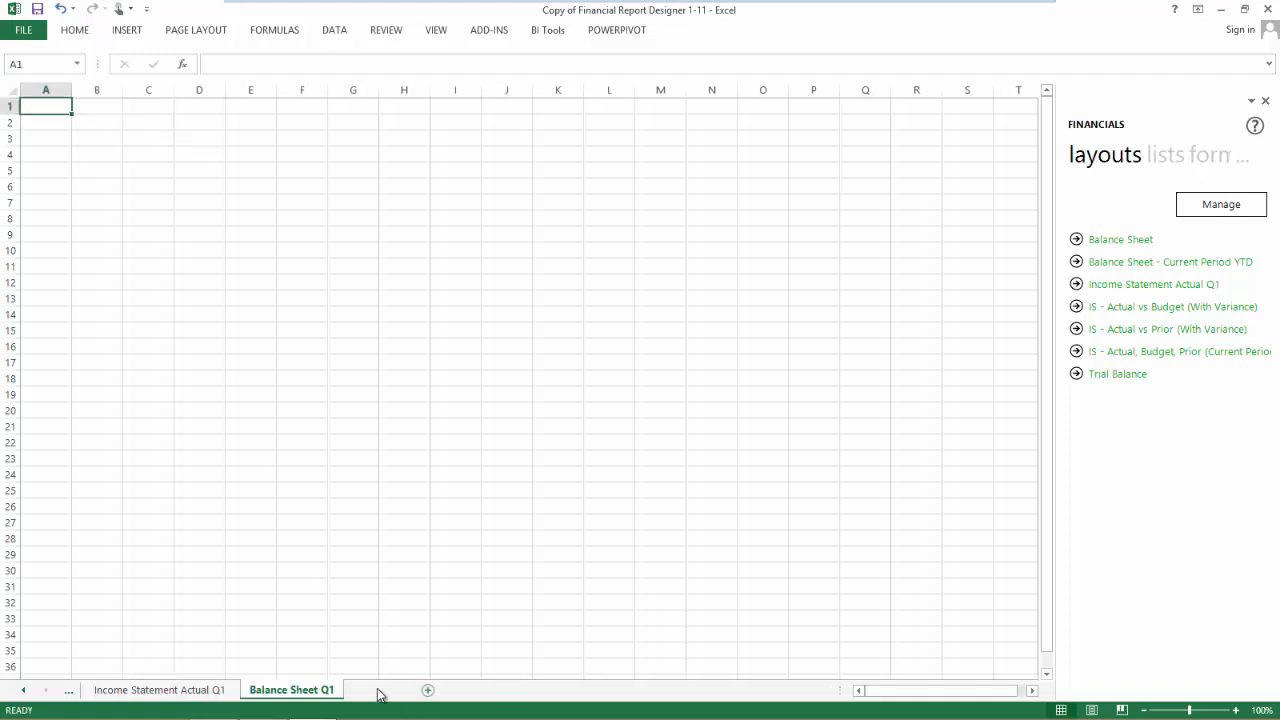
left_click(1168, 168)
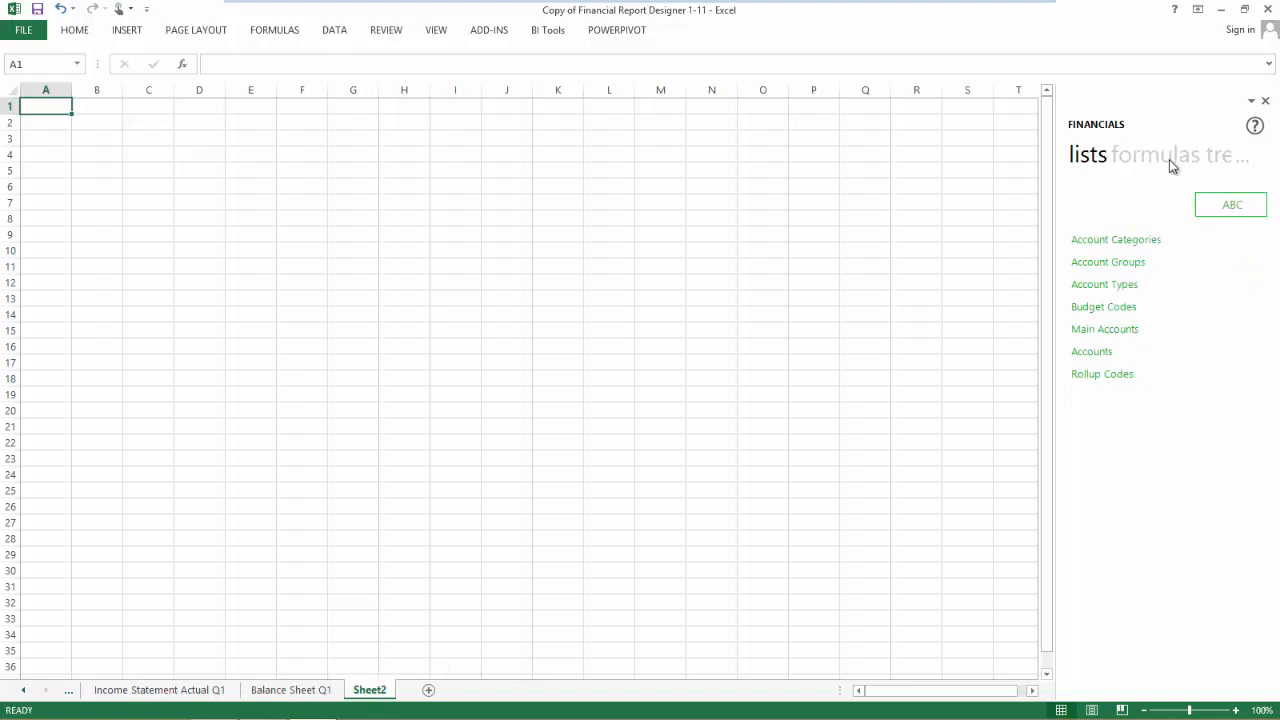
left_click_drag(1149, 244, 650, 272)
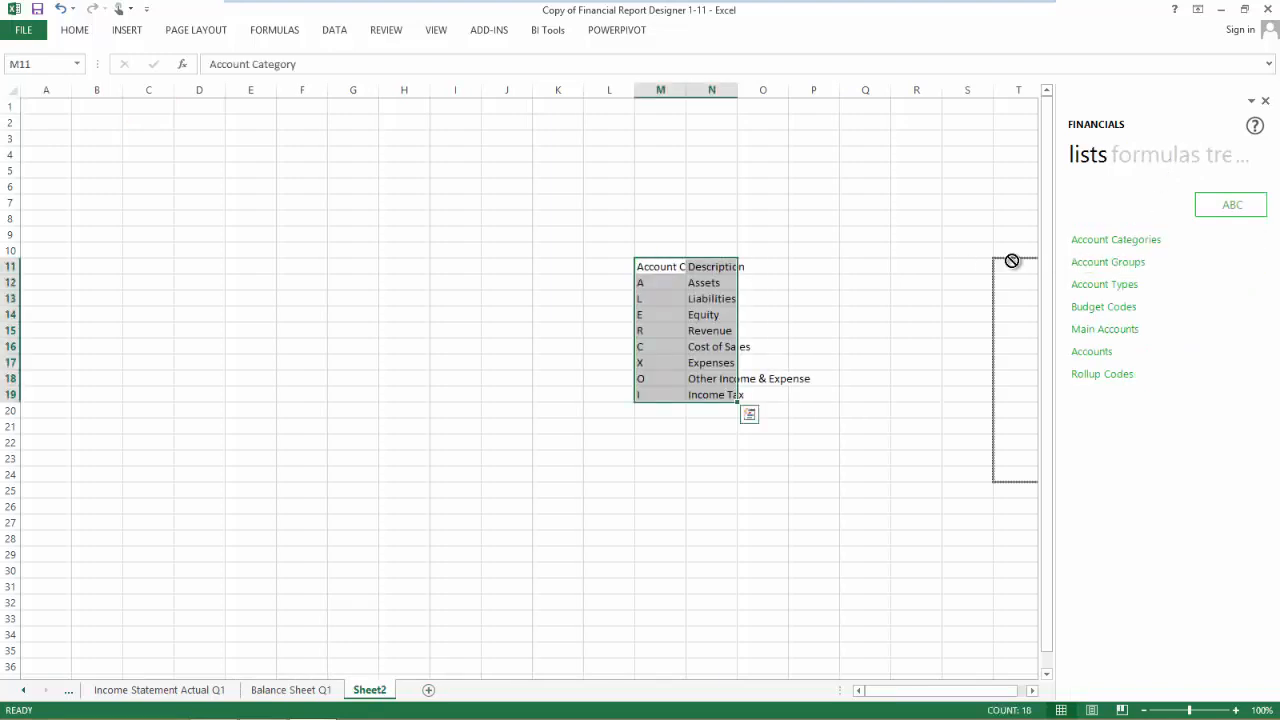
left_click_drag(1086, 262, 871, 237)
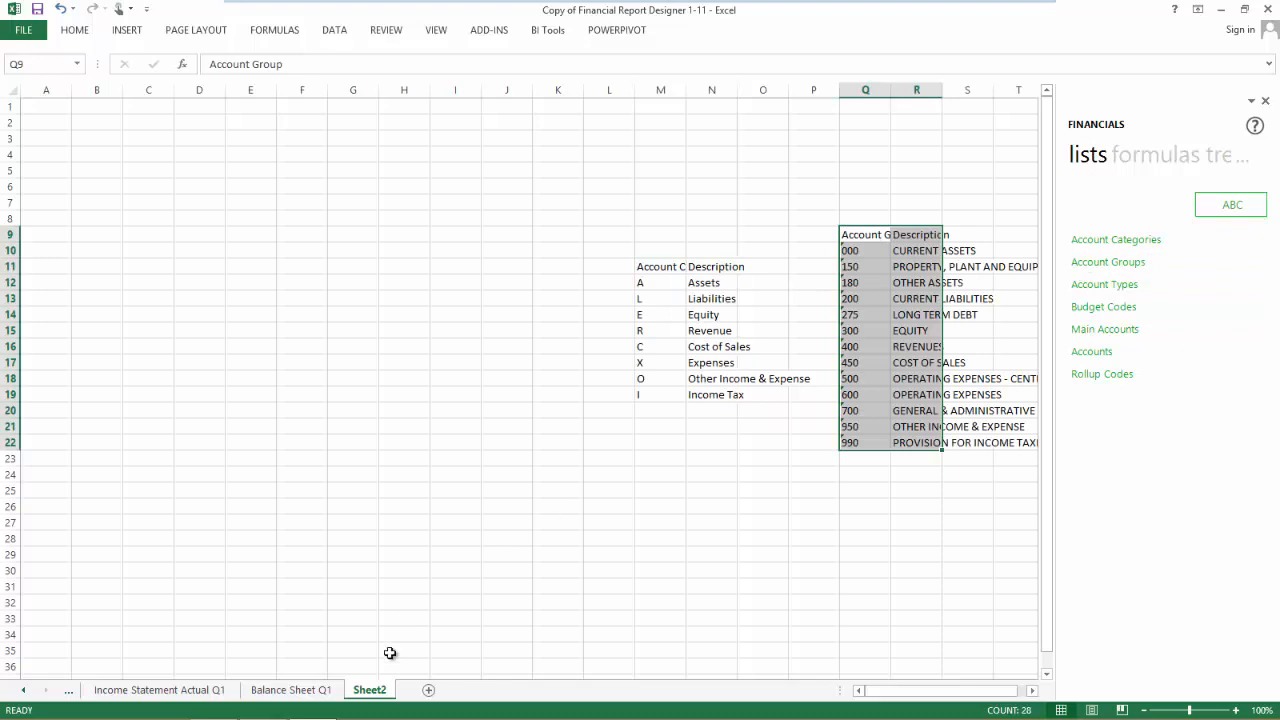
Delete the scratch worksheet containing the account category and account group lists
right_click(378, 689)
left_click(440, 523)
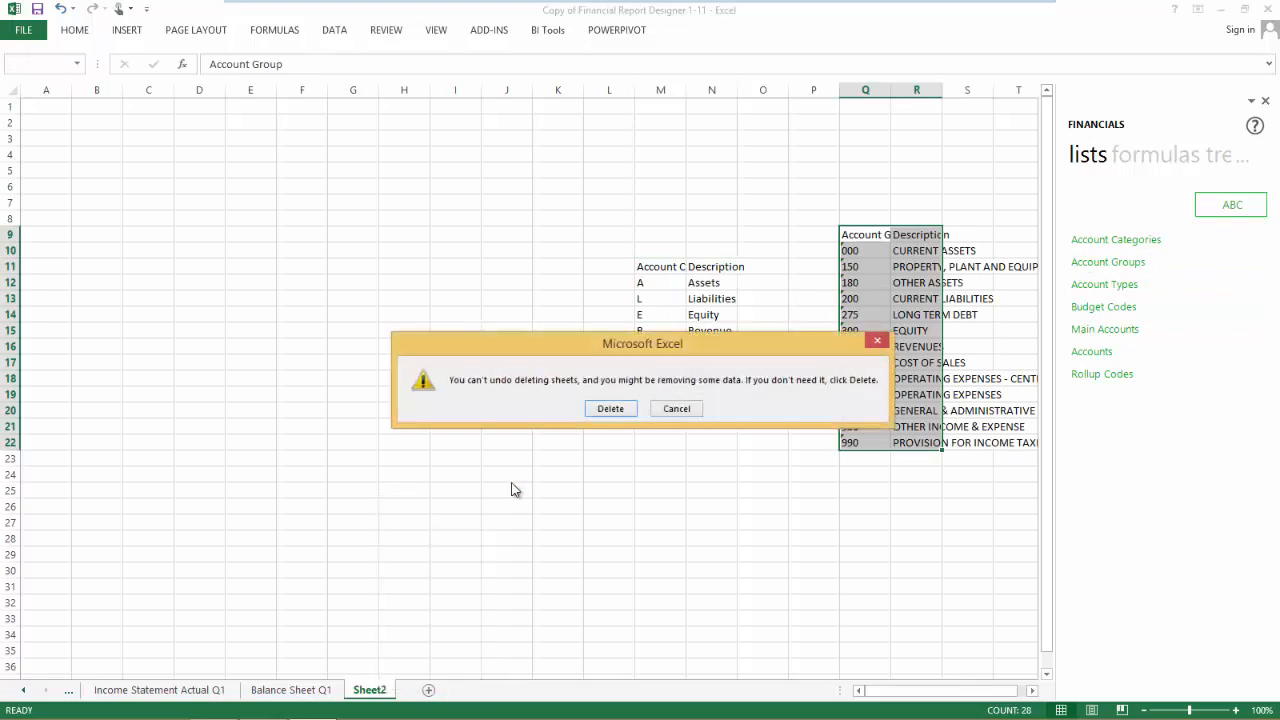
left_click(602, 407)
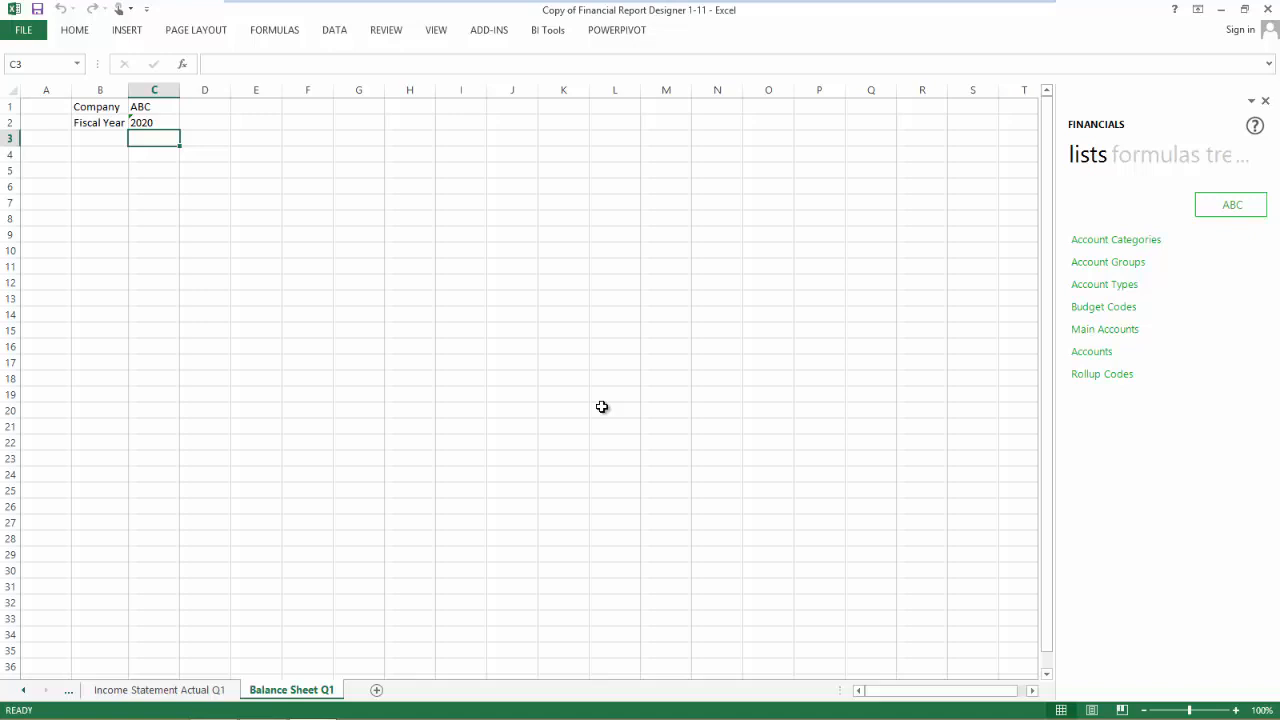
Place the Accounts list on the Balance Sheet Q1 sheet starting at A7 and widen columns A through F
left_click_drag(1080, 358, 53, 202)
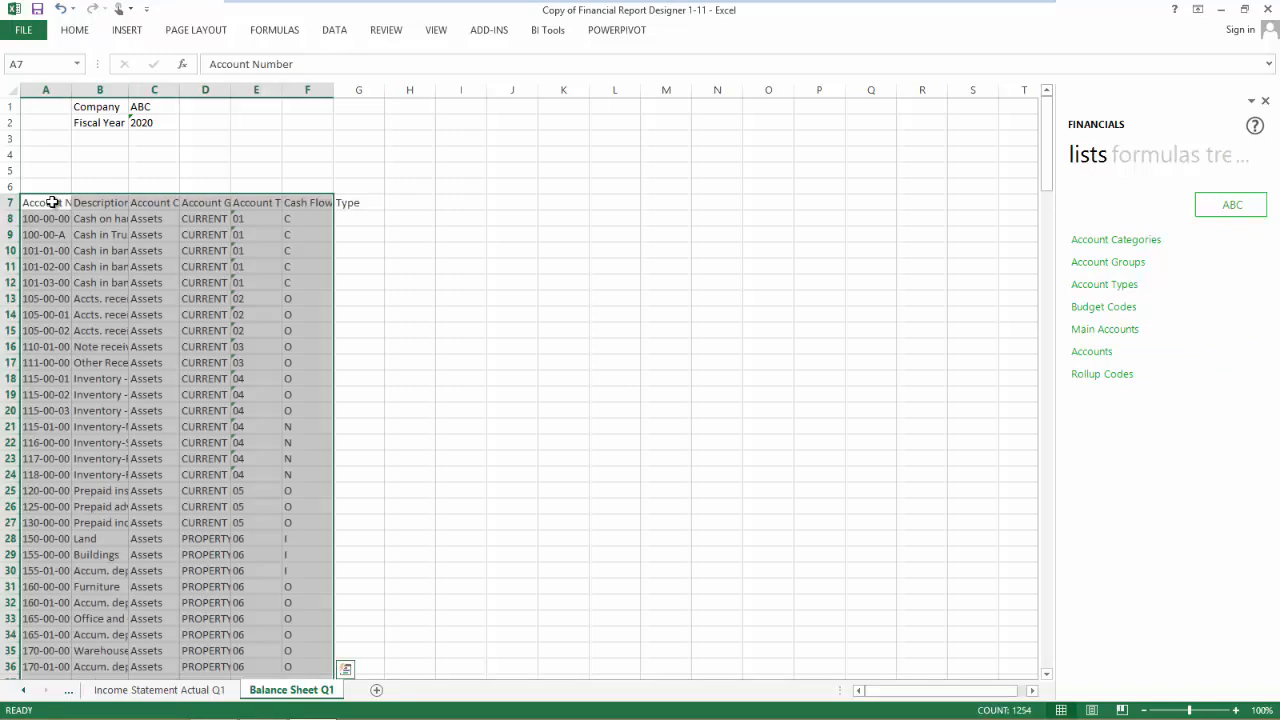
left_click_drag(52, 91, 394, 96)
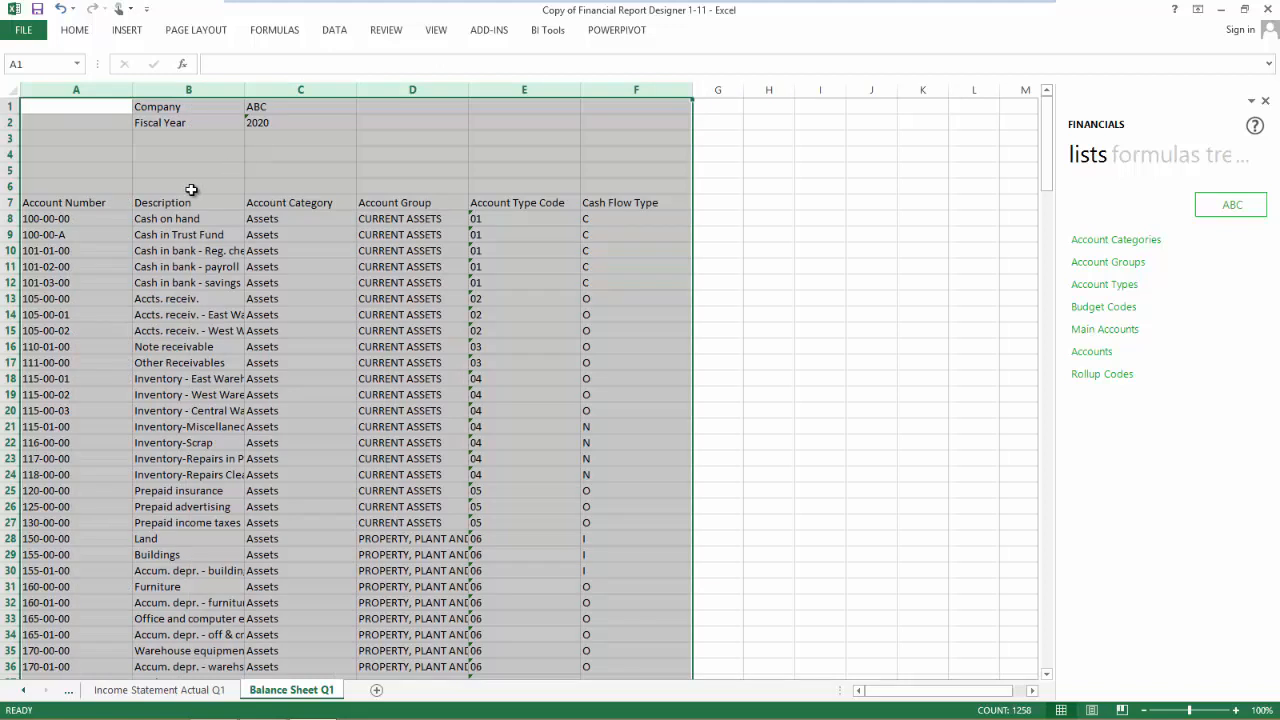
Delete the account list's header row 7 and enter the section heading Assets in B6
left_click(7, 202)
right_click(7, 202)
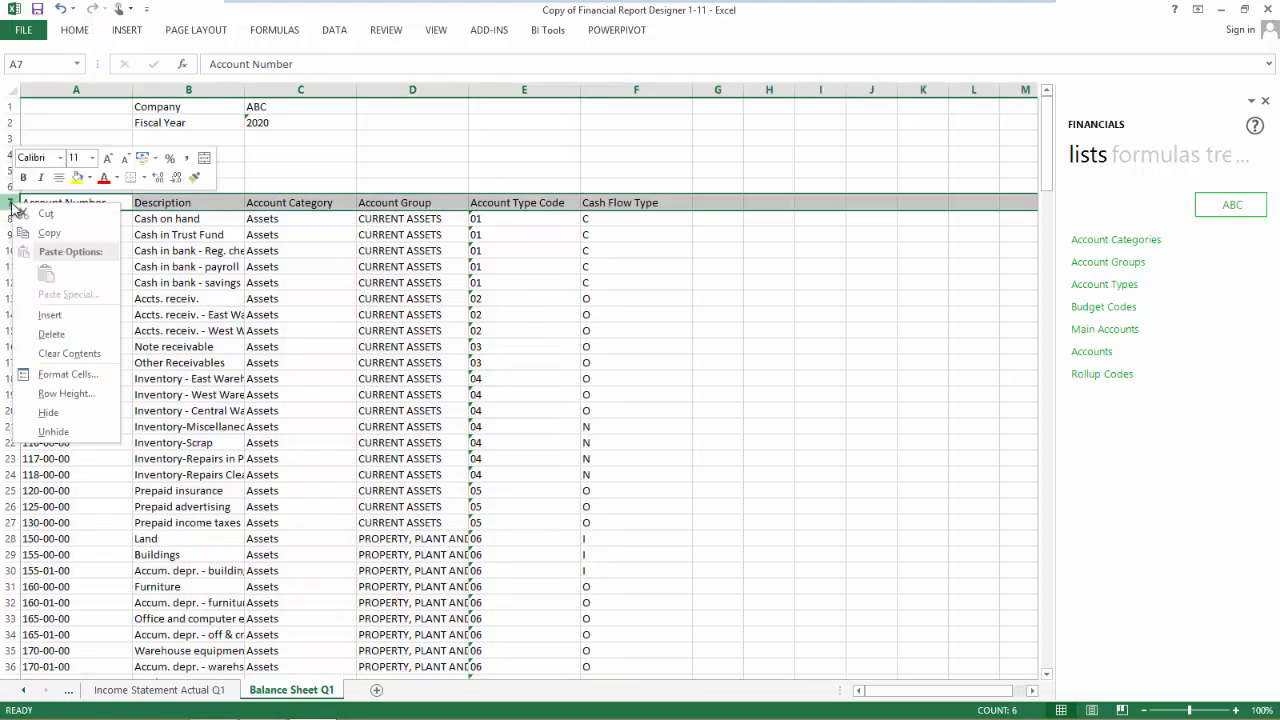
left_click(50, 335)
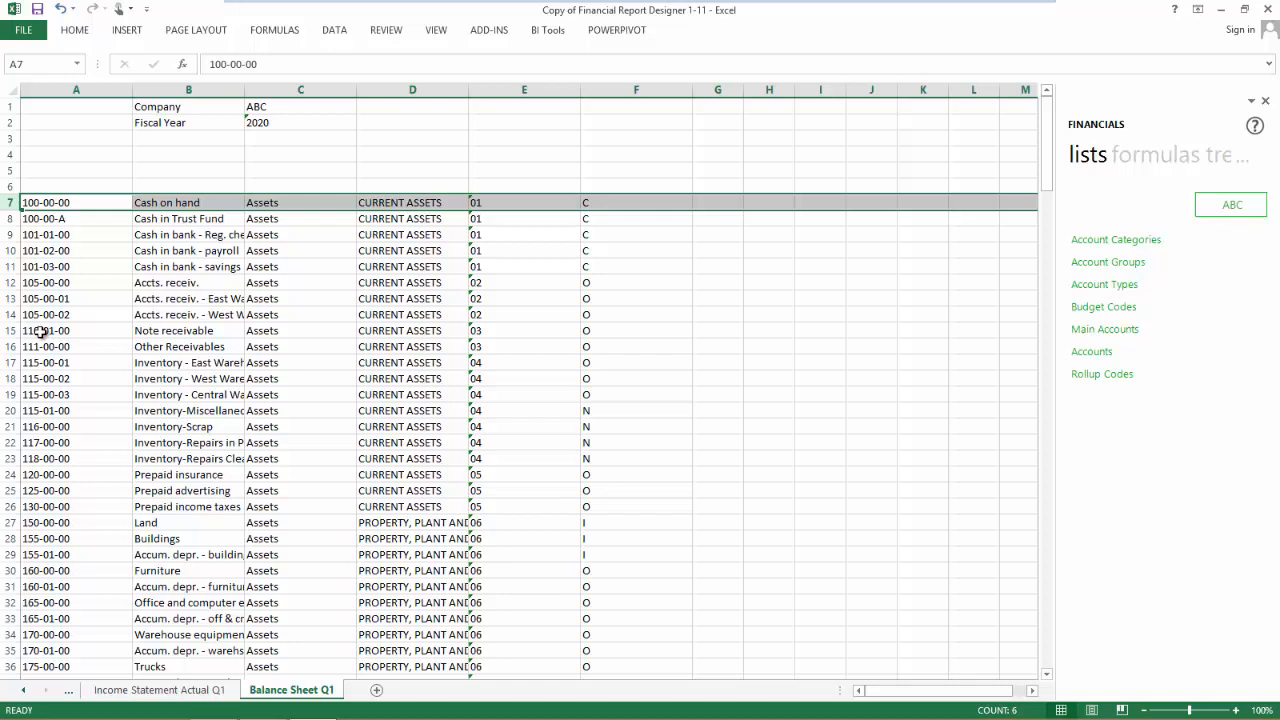
left_click(184, 185)
type("Assets")
key("Return")
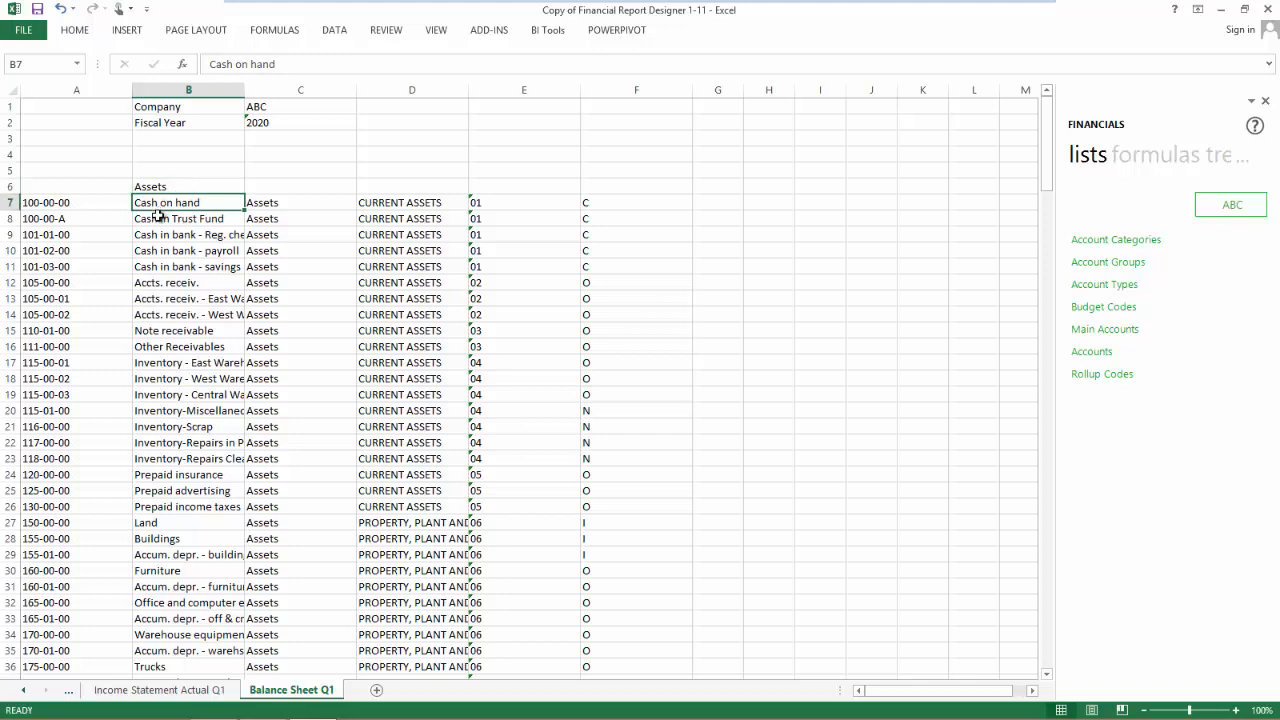
Insert two blank rows above the first Accounts payable row and enter the section heading Liabilities in B42
left_click_drag(1047, 180, 1047, 238)
left_click(10, 426)
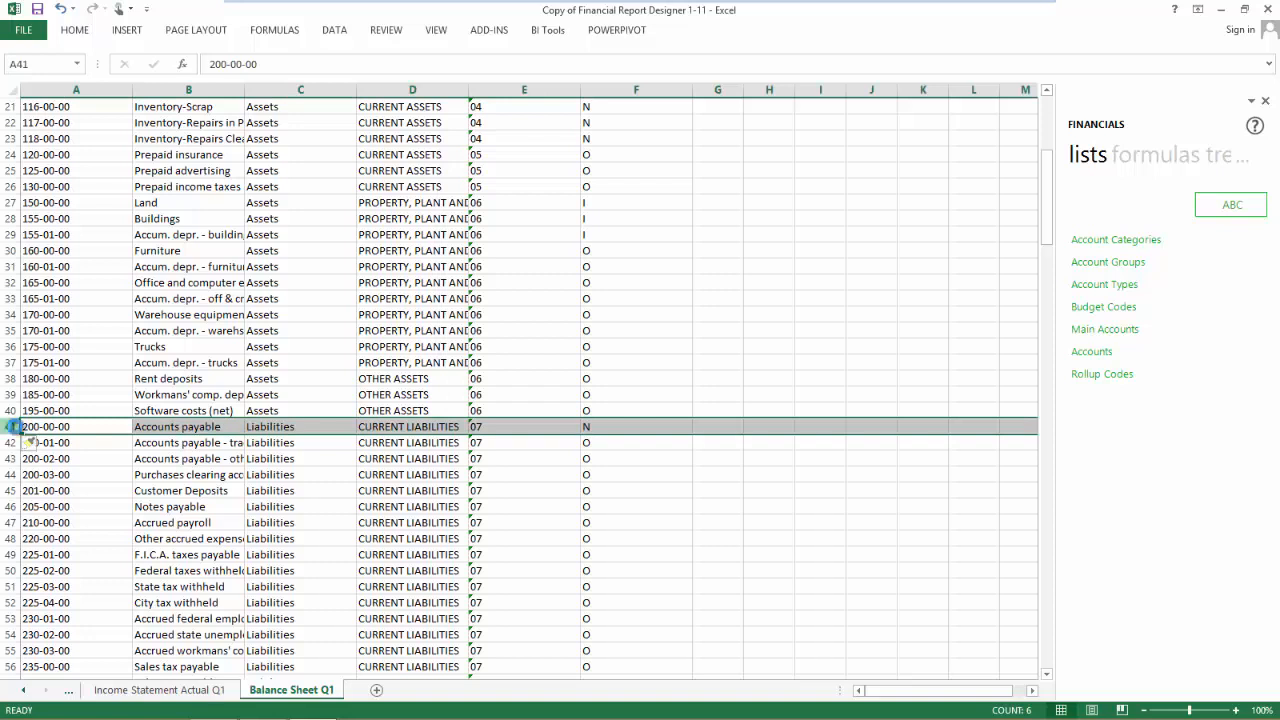
key("ctrl+shift+plus")
key("ctrl+shift+plus")
left_click(162, 442)
type("Liabilities")
key("Return")
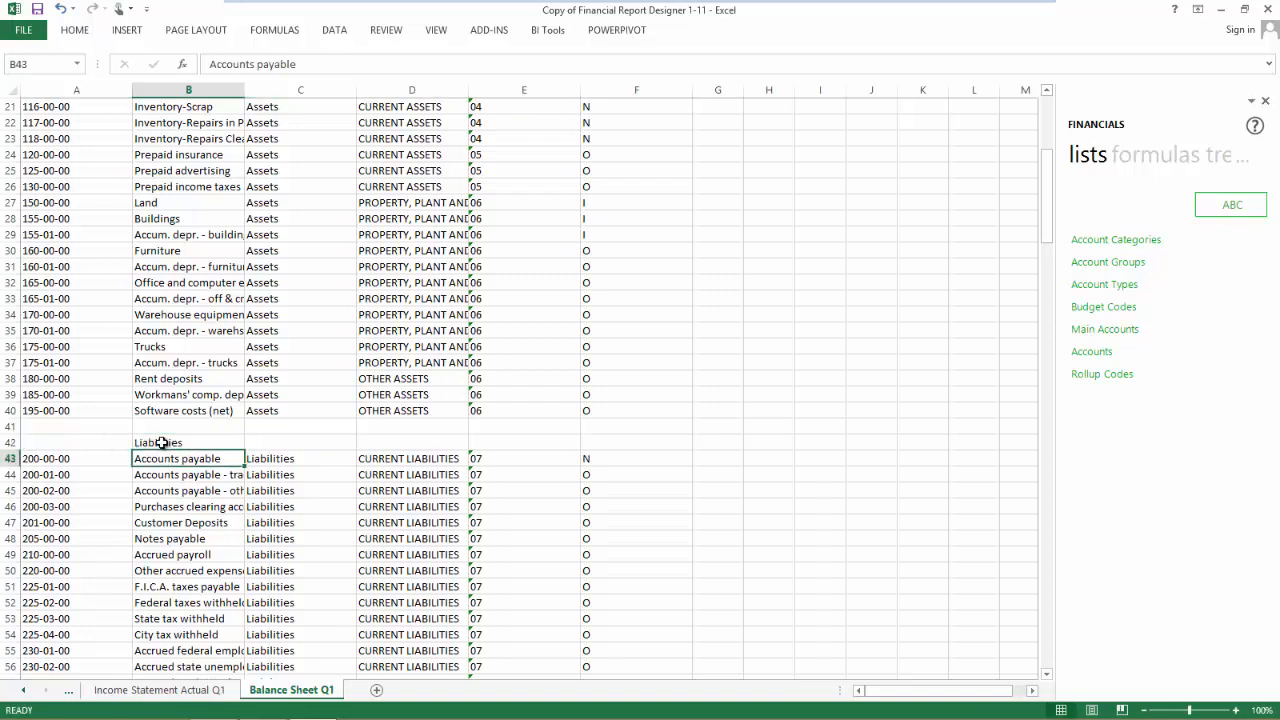
Insert two blank rows above the Common stock row and enter the section heading Equity in B71
scroll(162, 442, "down", 6)
left_click(10, 602)
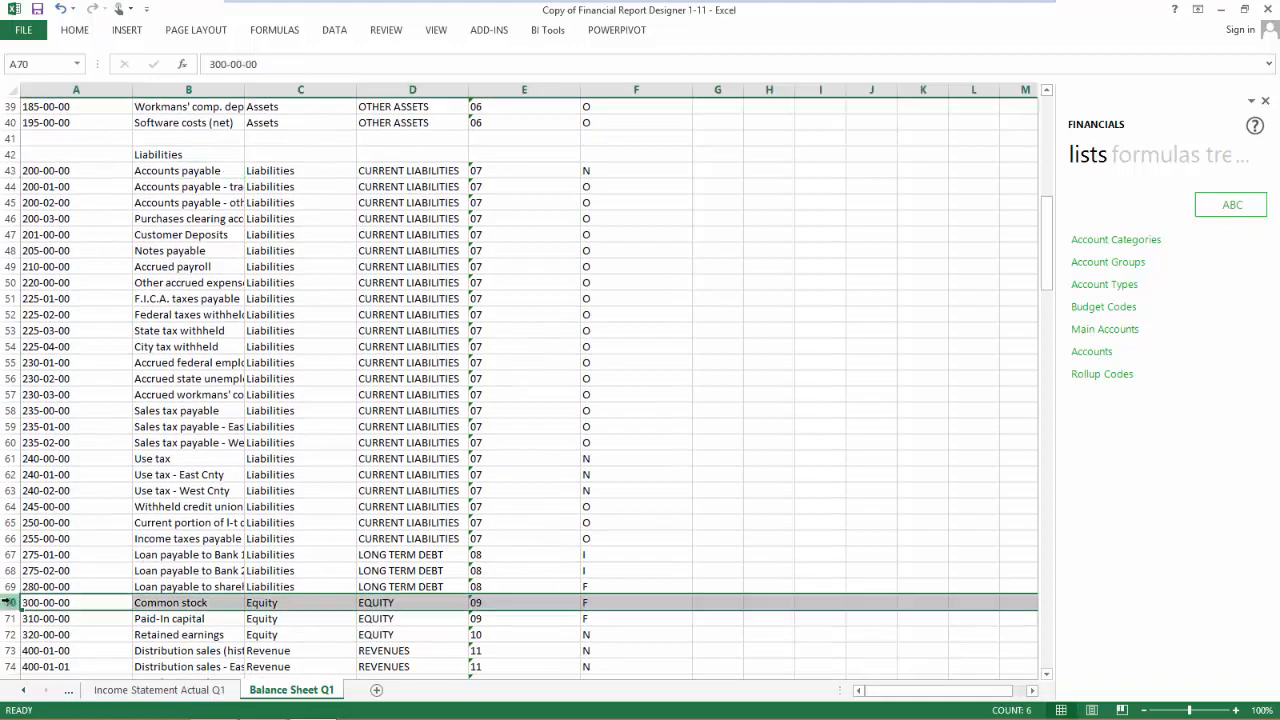
key("ctrl+shift+plus")
key("ctrl+shift+plus")
left_click(213, 619)
type("Equity")
scroll(216, 620, "down", 4)
key("Return")
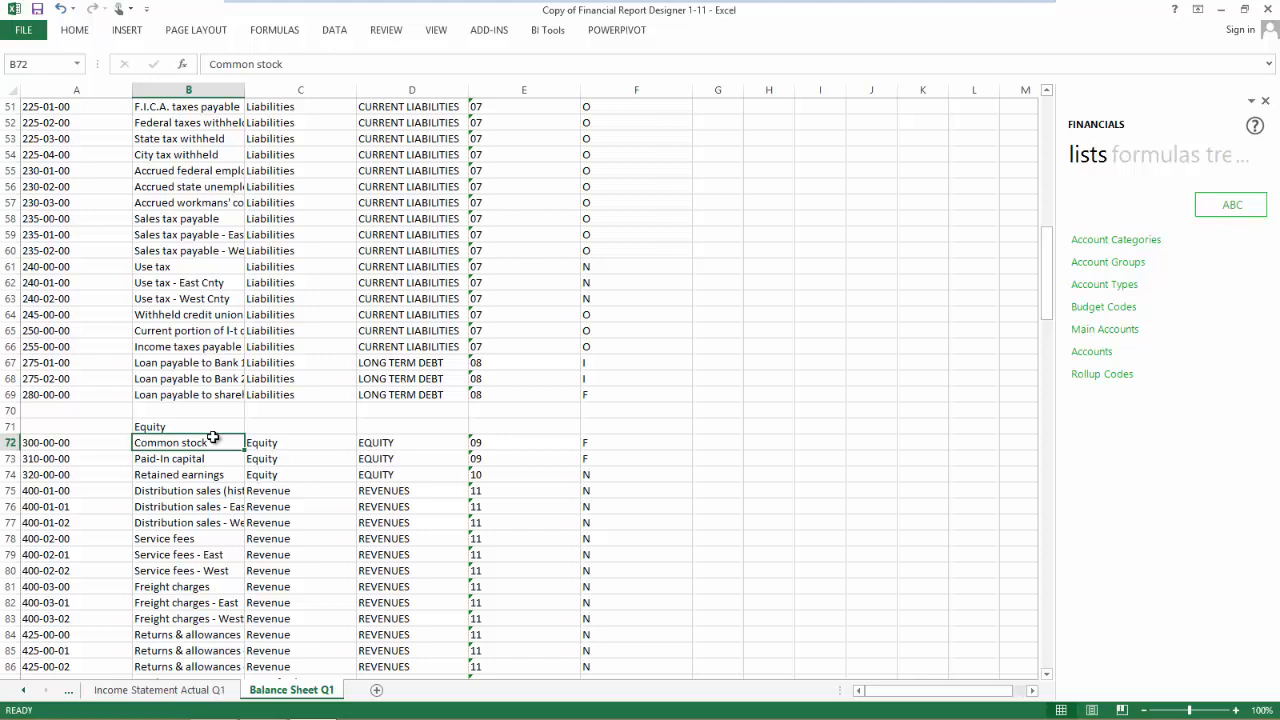
Remove the revenue and all following accounts from row 75 downward
left_click_drag(10, 490, 64, 637)
right_click(225, 527)
left_click(273, 439)
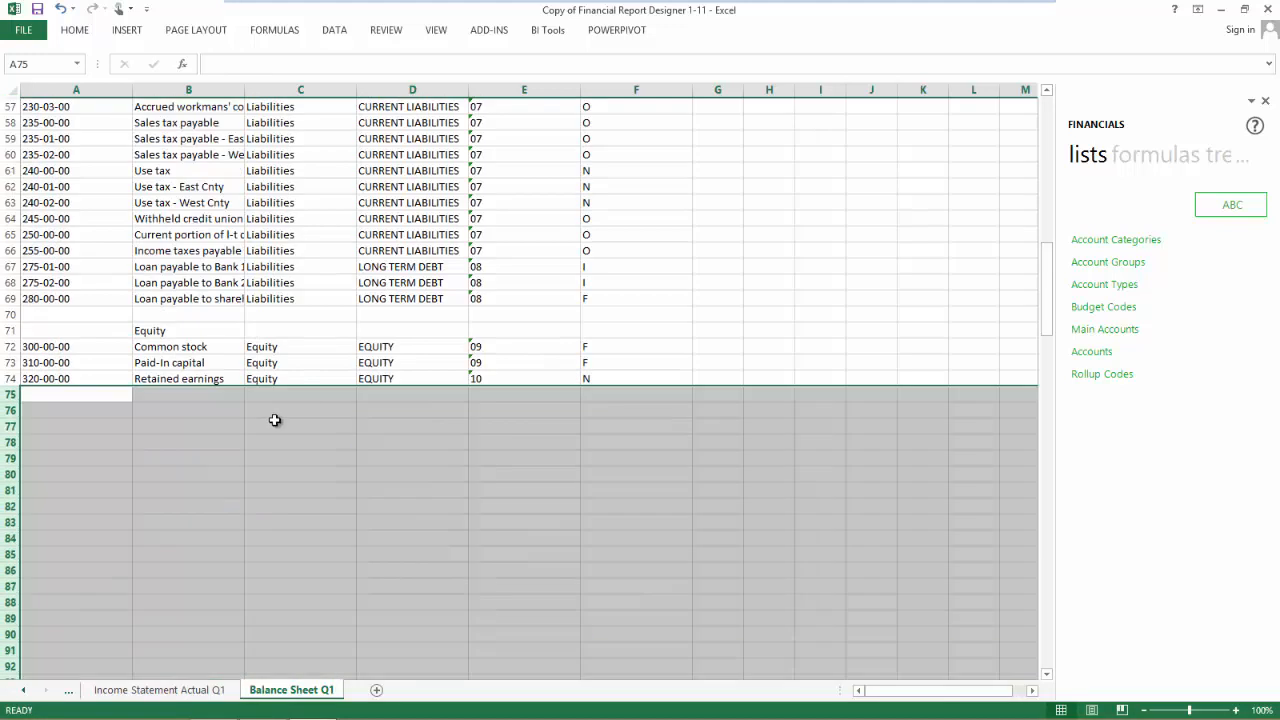
Enter the label Retained Earnings - Current Year in B75 and fit column B to its contents
scroll(277, 423, "up", 1)
left_click(234, 443)
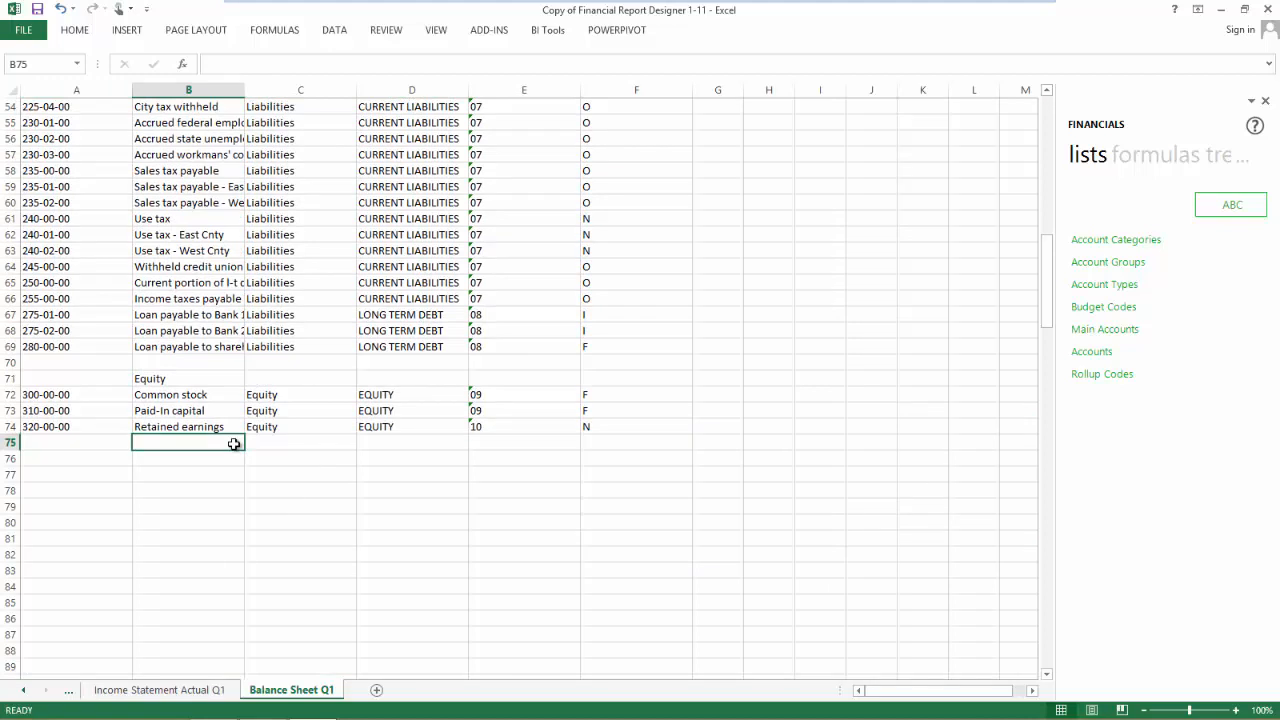
type("Retained Earnings - Current Year")
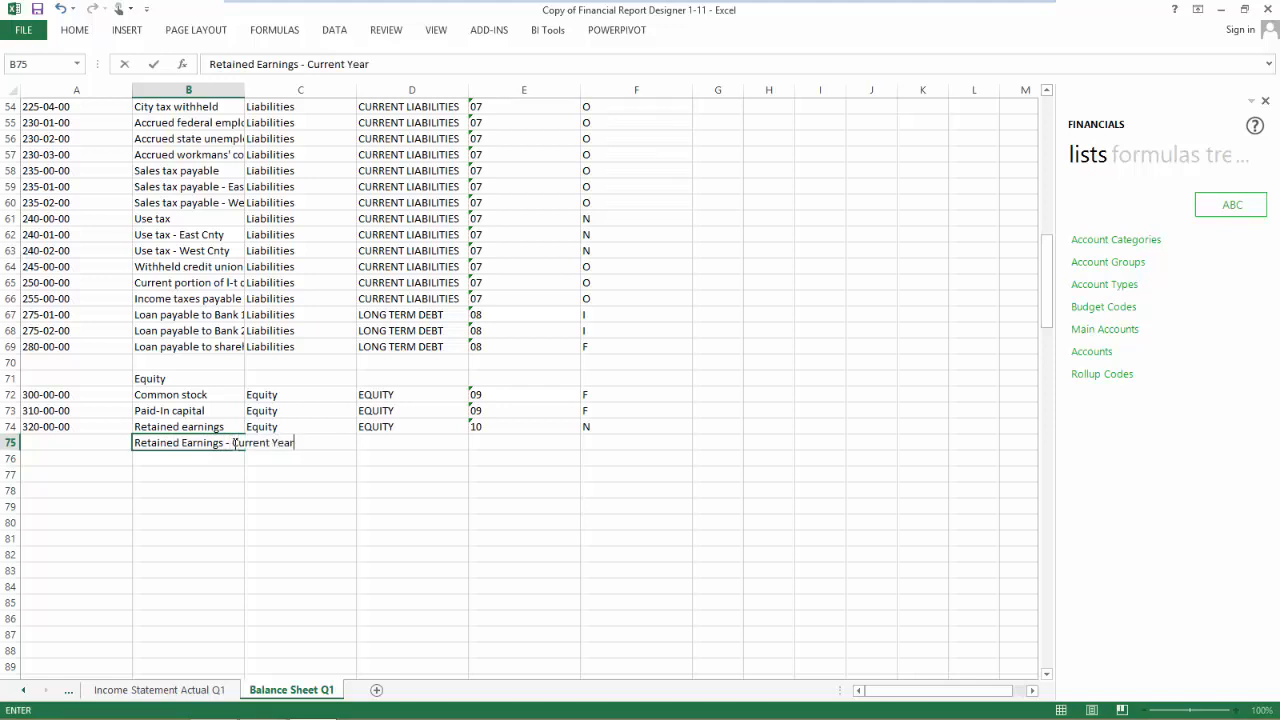
key("Return")
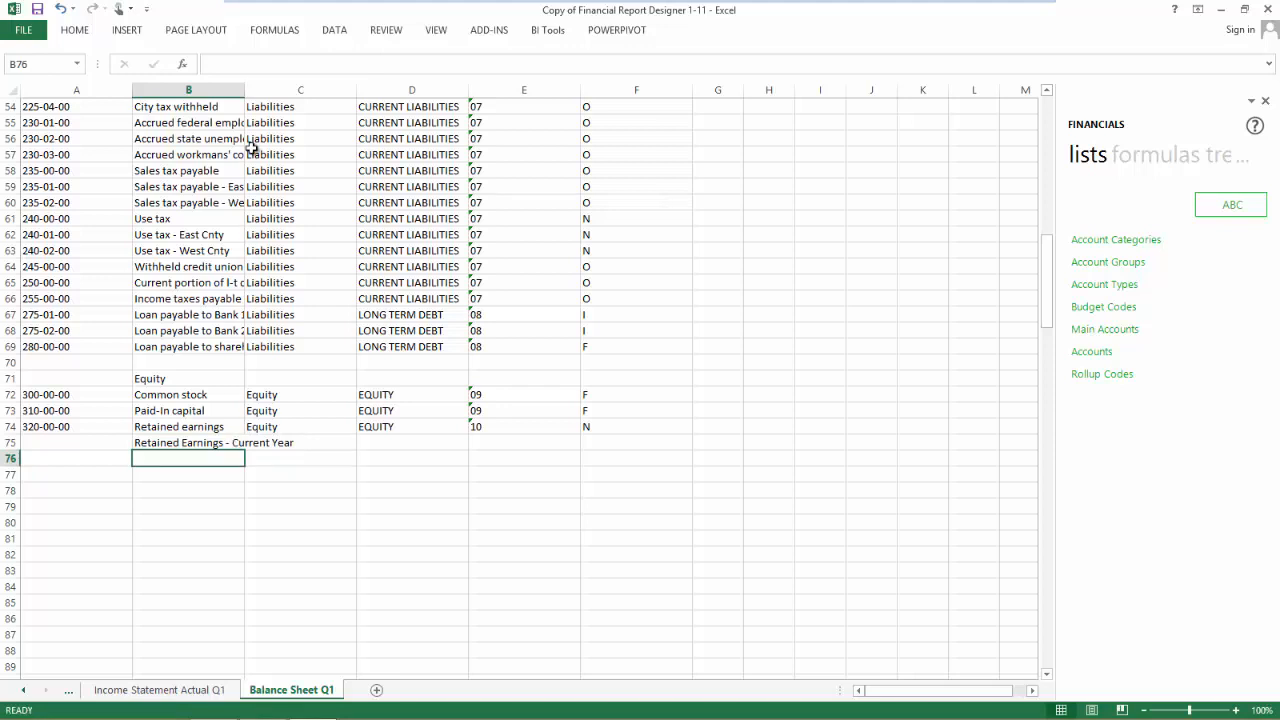
double_click(245, 91)
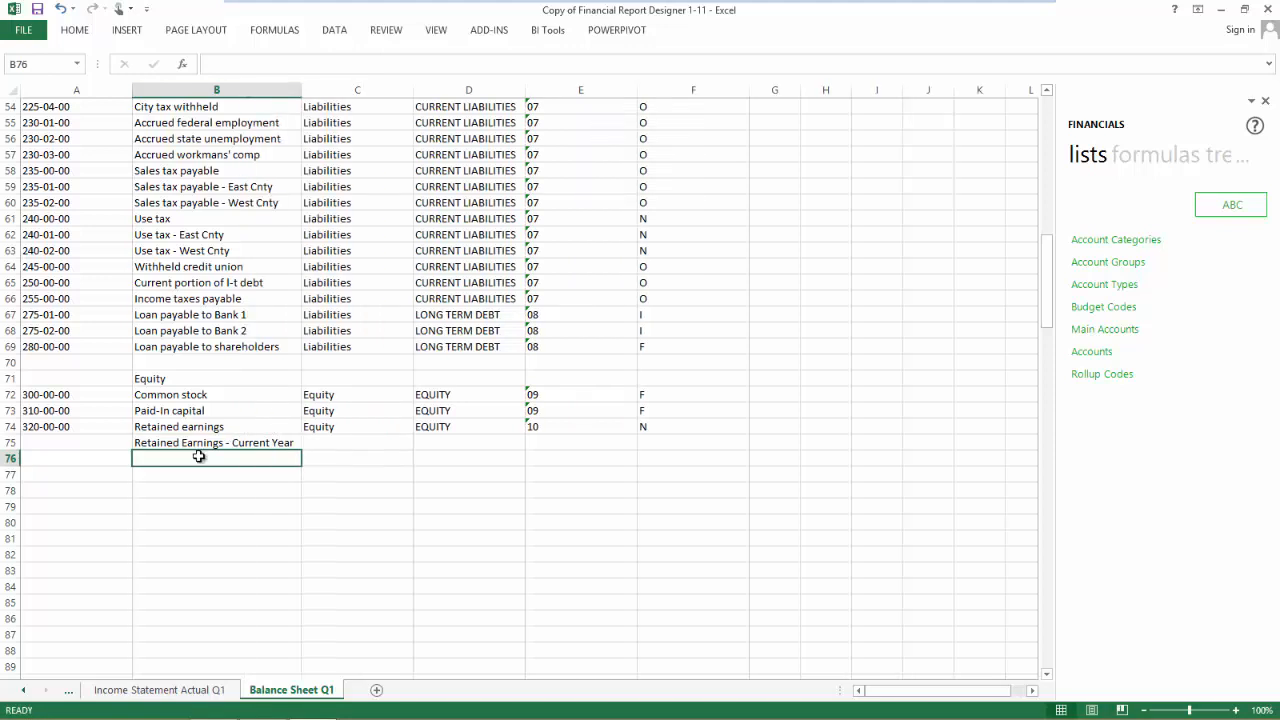
Enter the label Total Equity in B76, below the current-year retained earnings row
type("Total ")
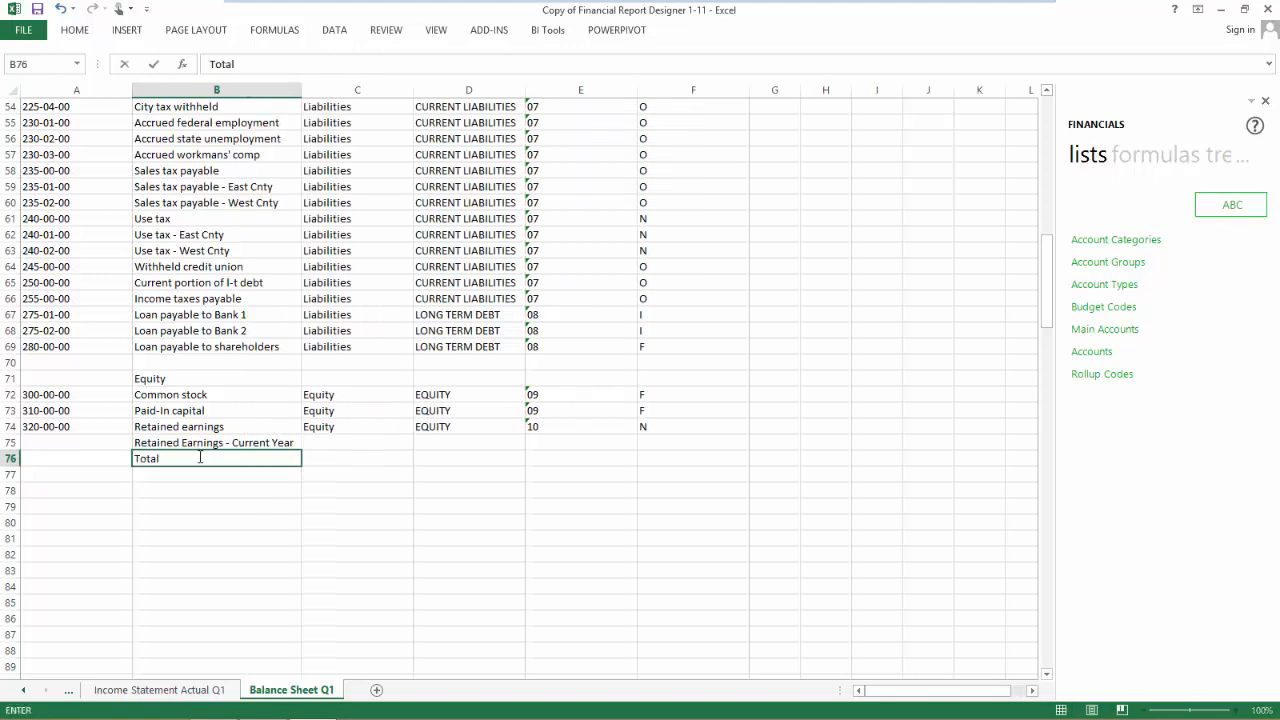
type("Equity")
key("Return")
key("Return")
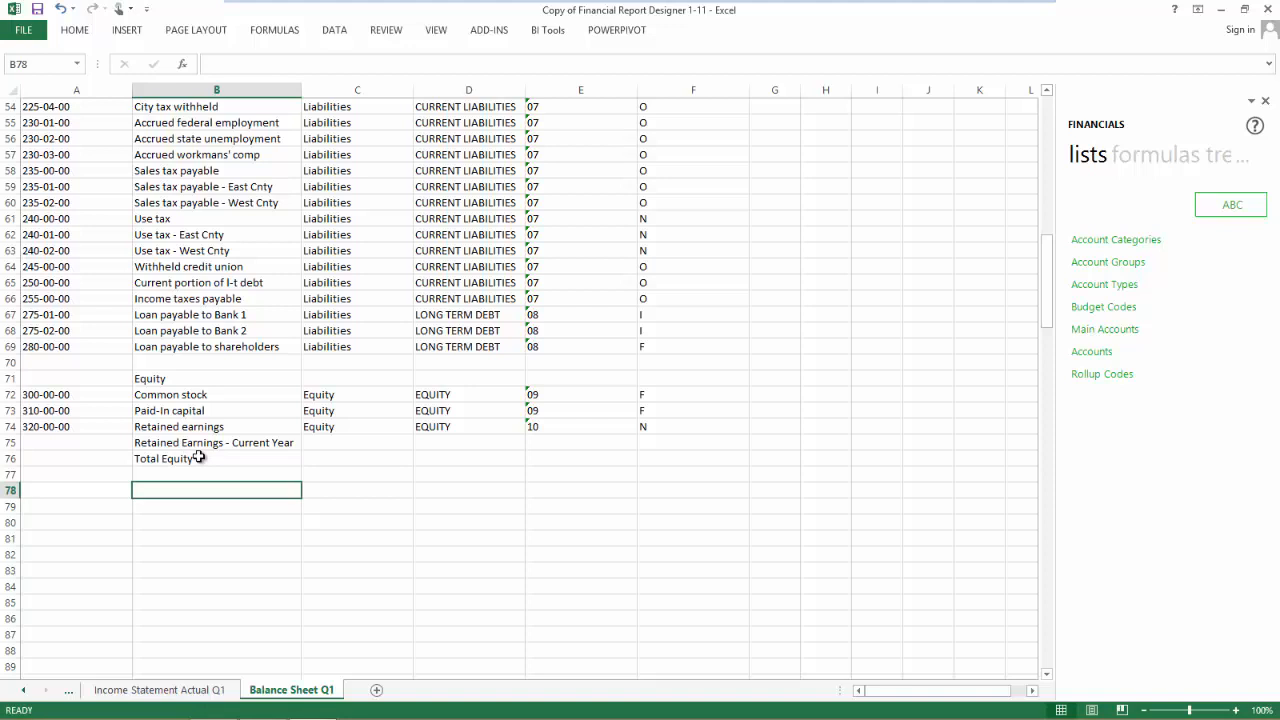
Enter the label Total Liabilities & Equity in B78, leaving one blank row below Total Equity
type("Total Liabilt")
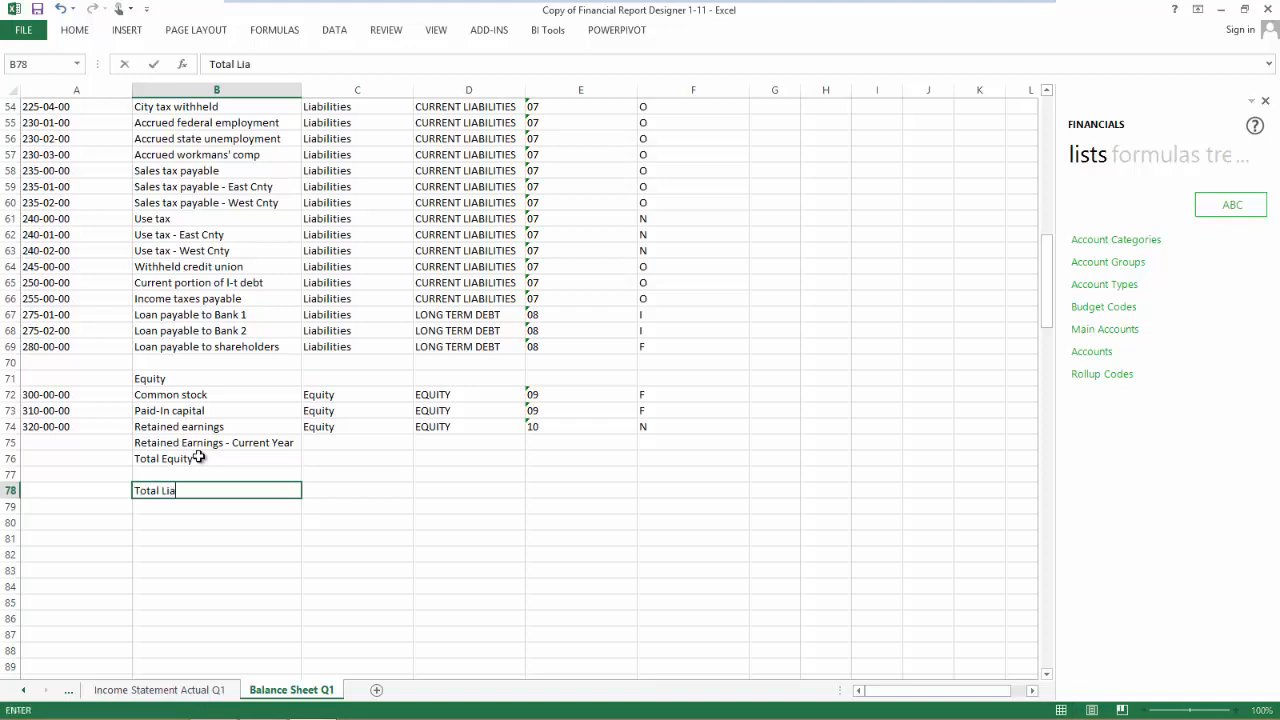
key("BackSpace")
type("ities & Equity")
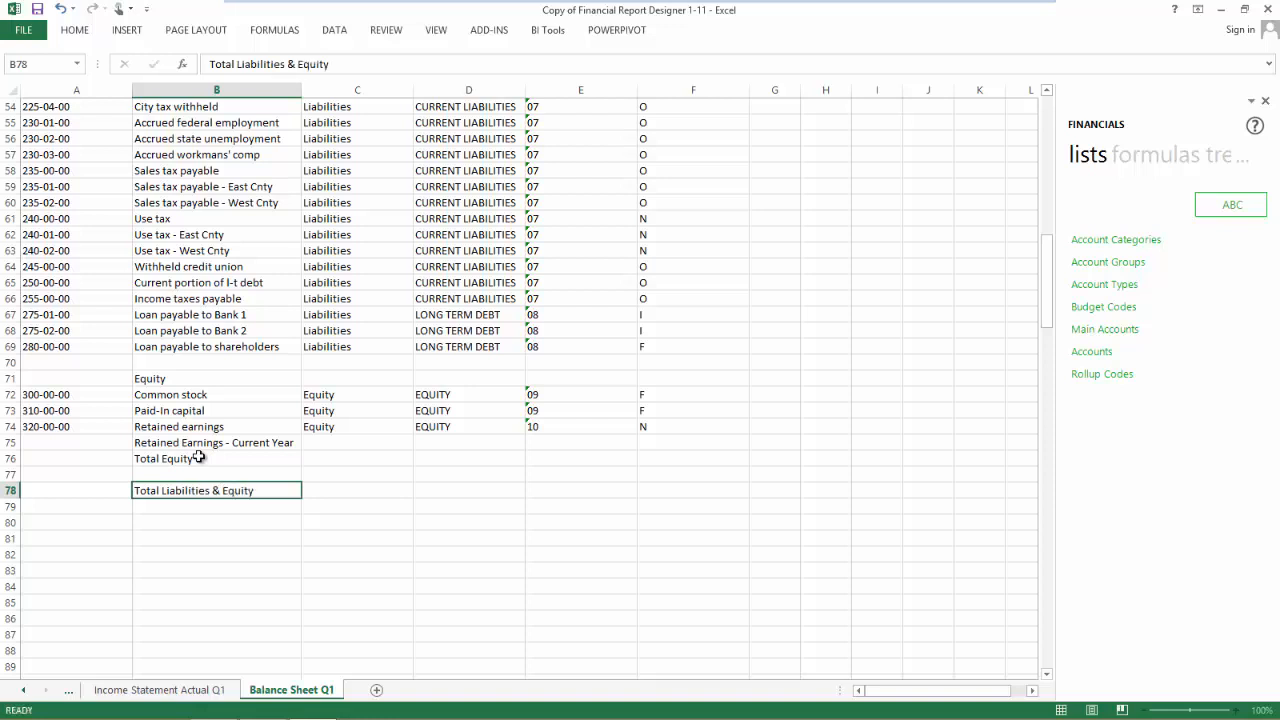
key("Return")
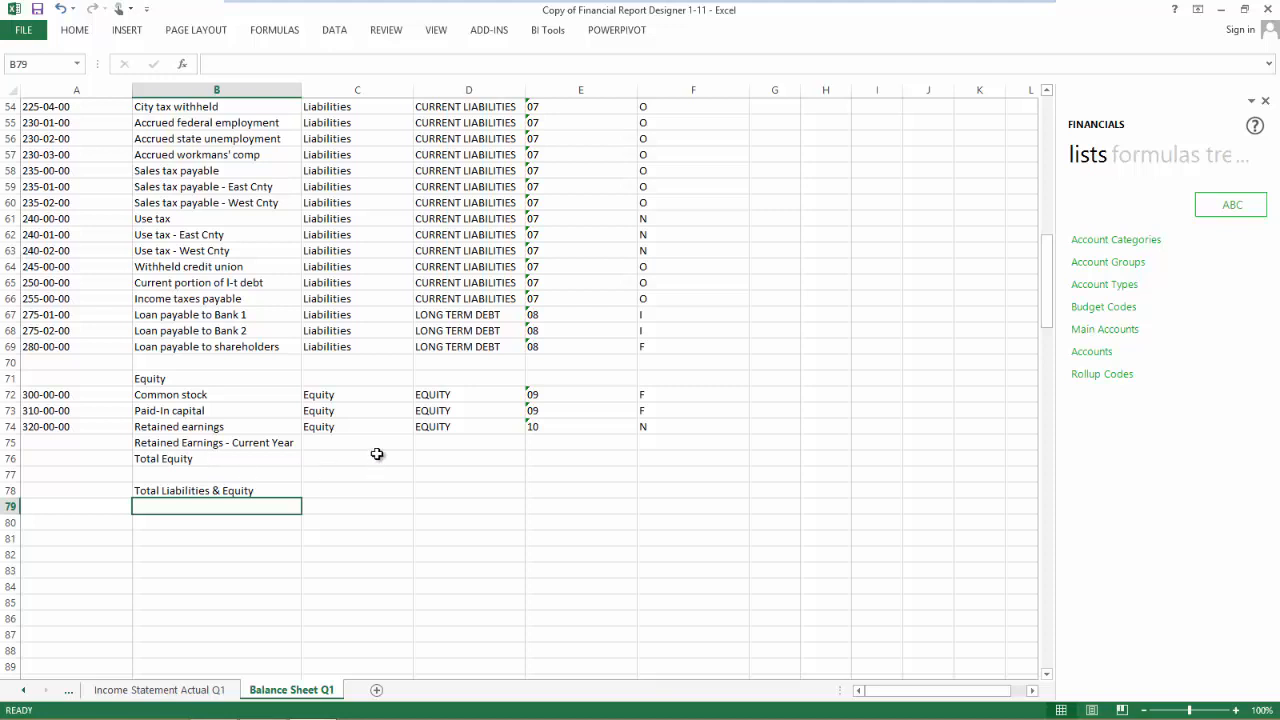
Delete the account category, group and type cells in C7:F74, shifting the remaining cells left
left_click_drag(367, 427, 645, 202)
right_click(519, 262)
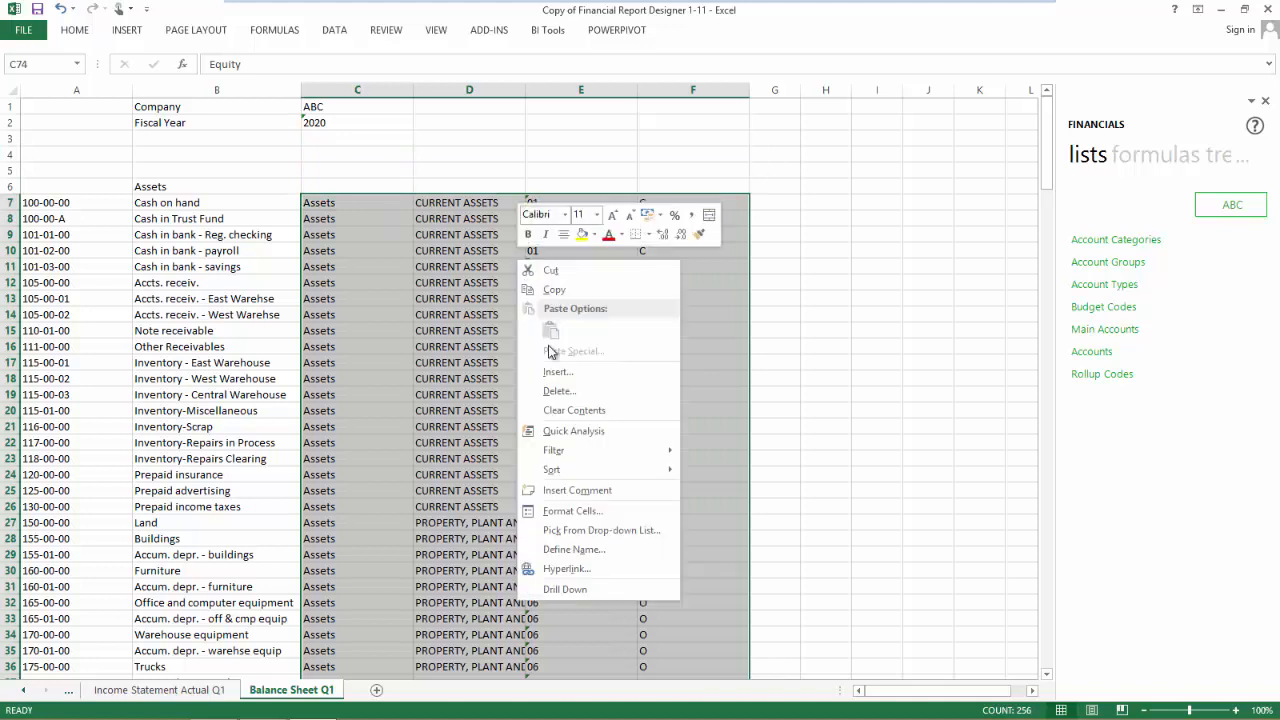
left_click(556, 391)
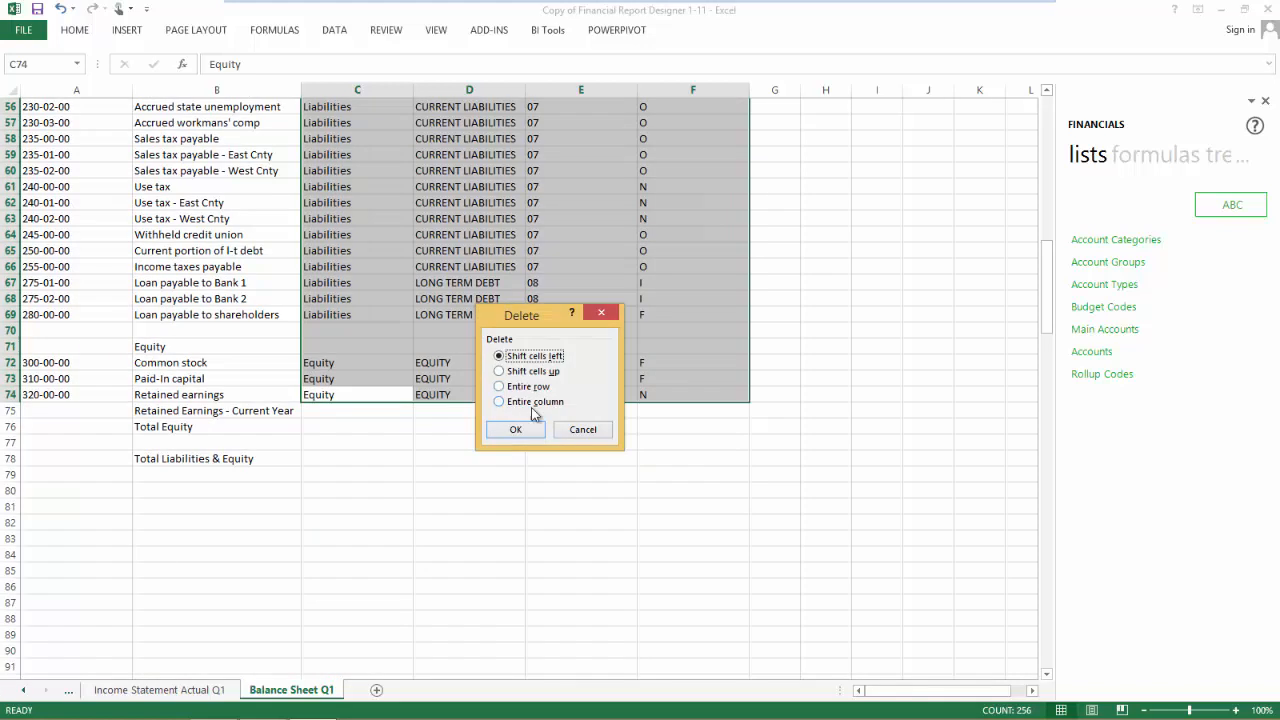
left_click(515, 429)
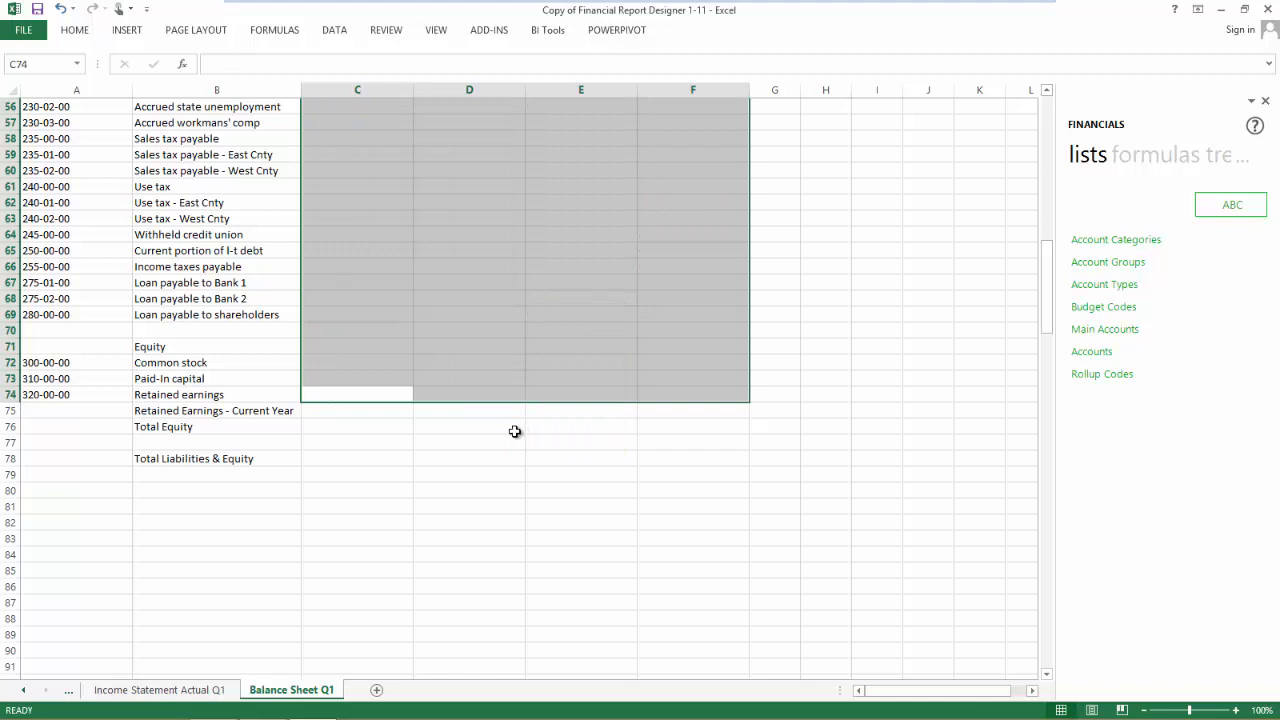
Enter the column headings Closing Balance 01, Closing Balance 02 and Closing Balance 03 in C5:E5
scroll(515, 431, "up", 18)
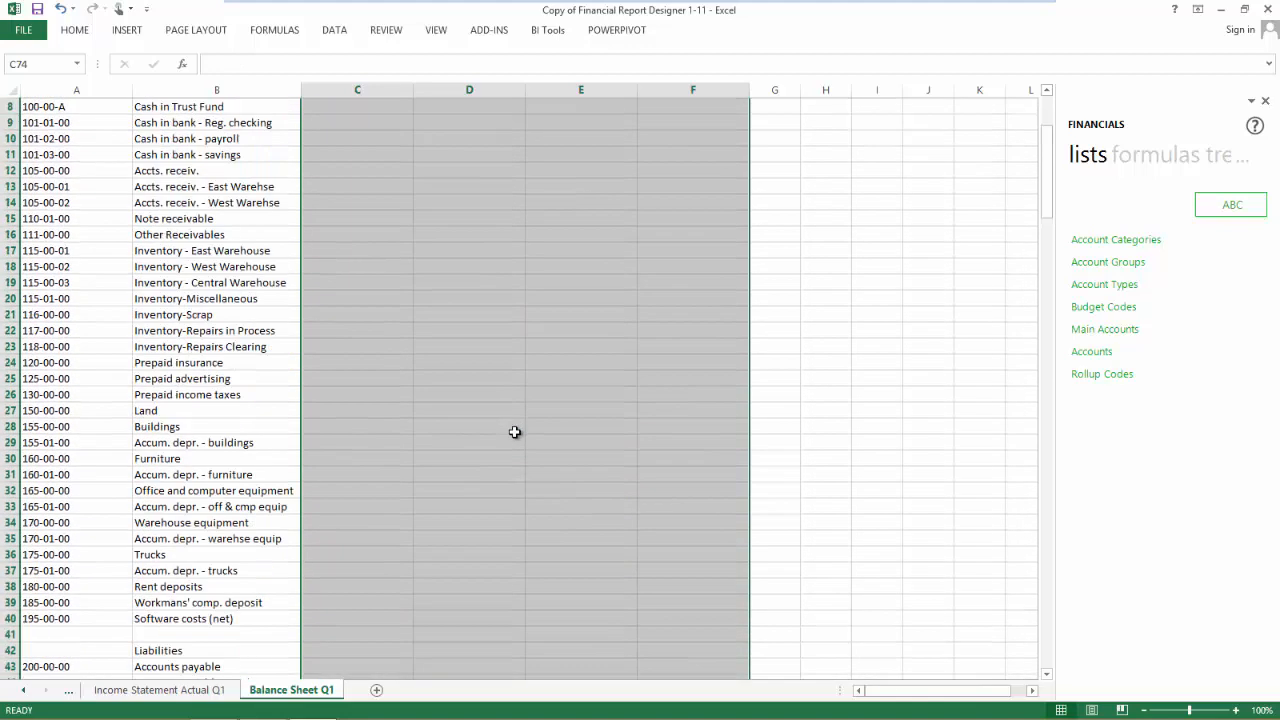
scroll(483, 339, "up", 1)
left_click(364, 174)
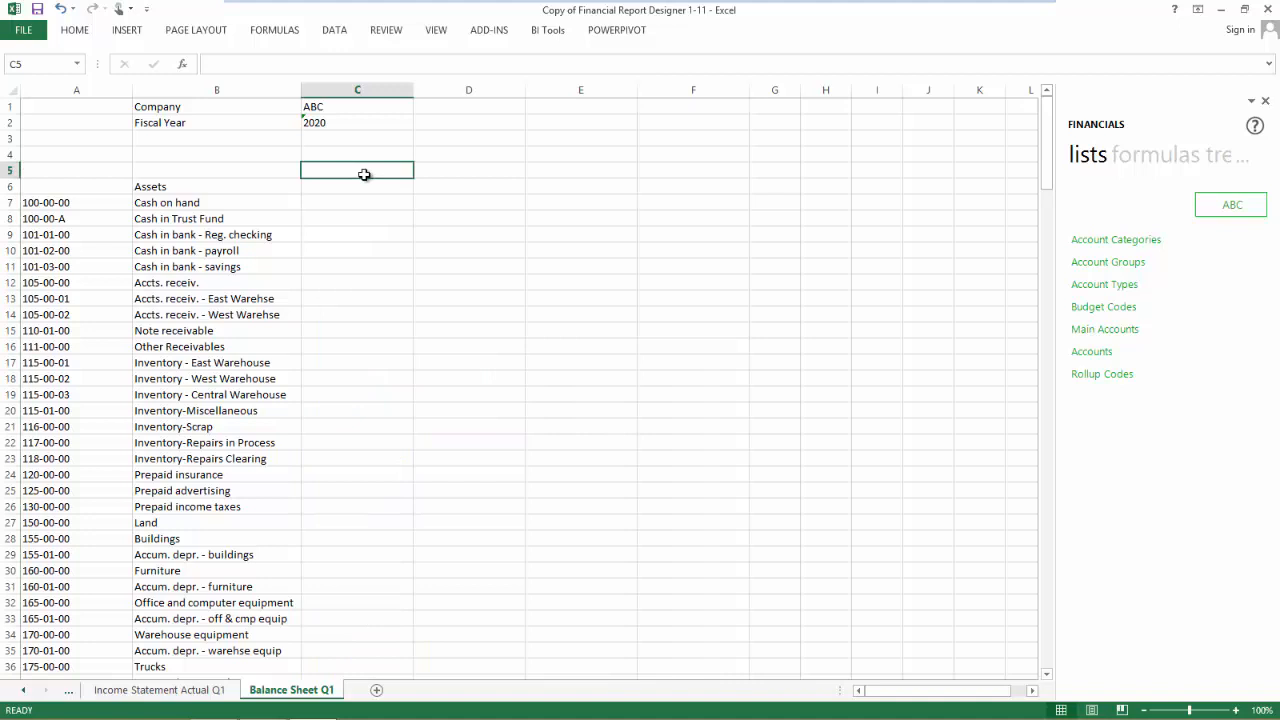
type("Closing B")
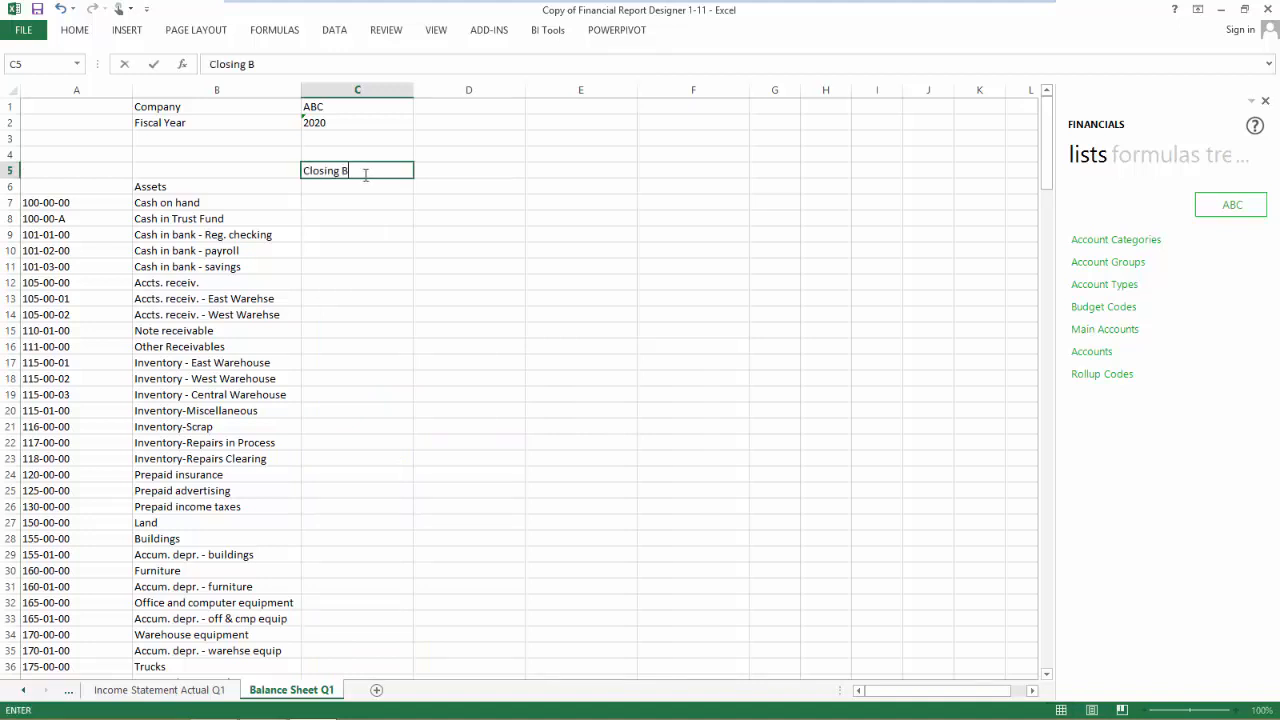
type("alance 01")
key("Tab")
type("Closing Balance 02")
key("ctrl+Return")
key("Tab")
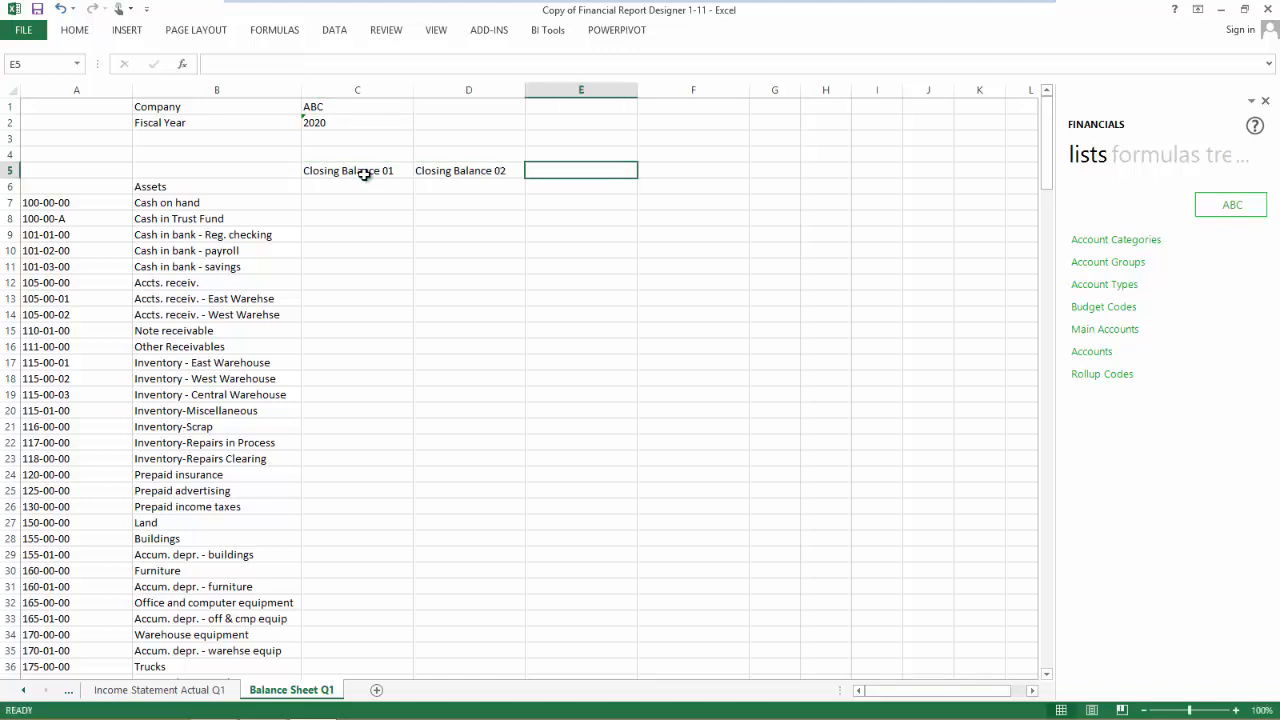
type("Closing Balance 03")
key("ctrl+Return")
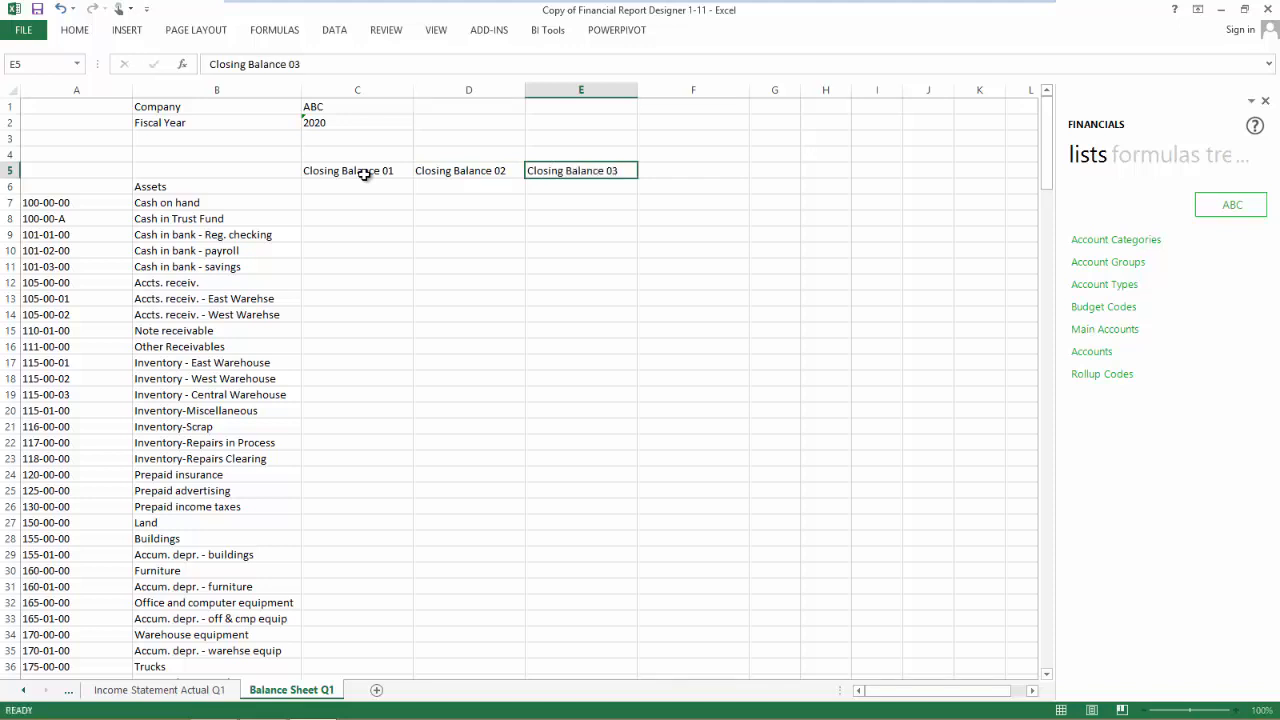
Enter the period numbers 1, 2 and 3 in C4:E4, above the closing balance headings
left_click(360, 152)
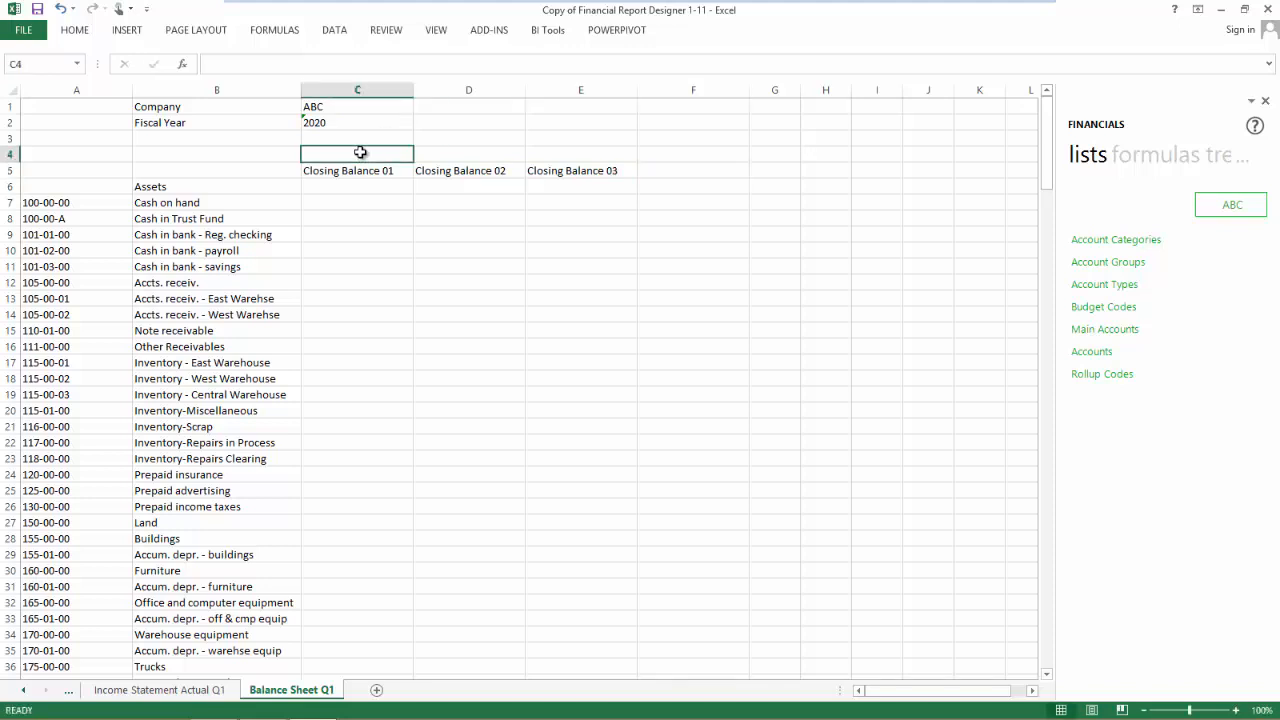
type("1")
key("Tab")
type("2")
key("Tab")
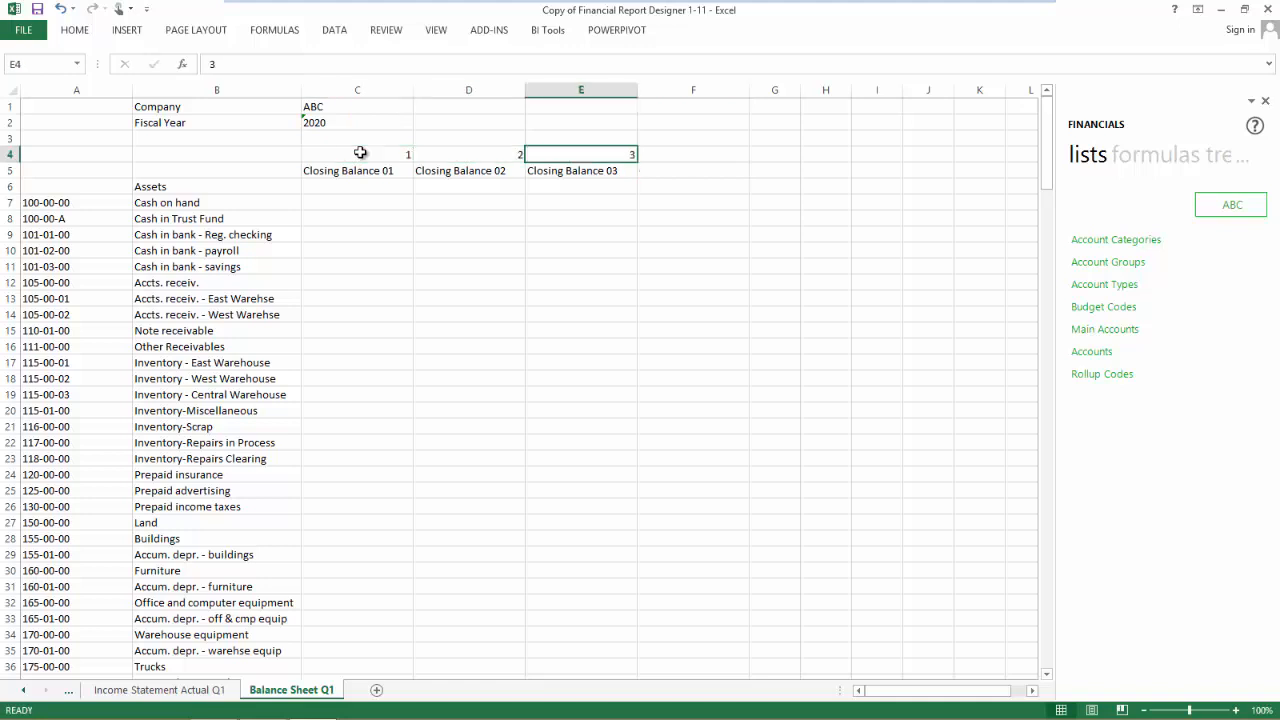
type("3")
key("Tab")
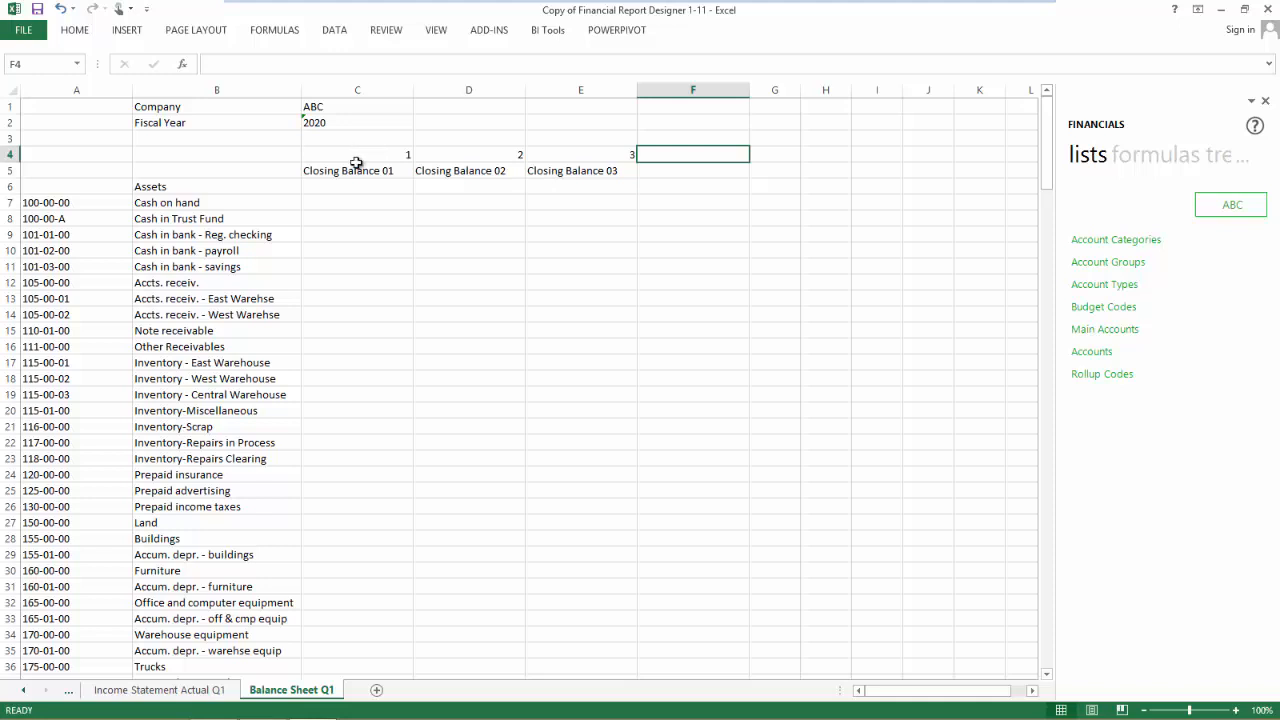
Apply the custom number format ###\ ###\ ###;[Red](###\ ###\ ###) to the amount range C6:E78
left_click(345, 188)
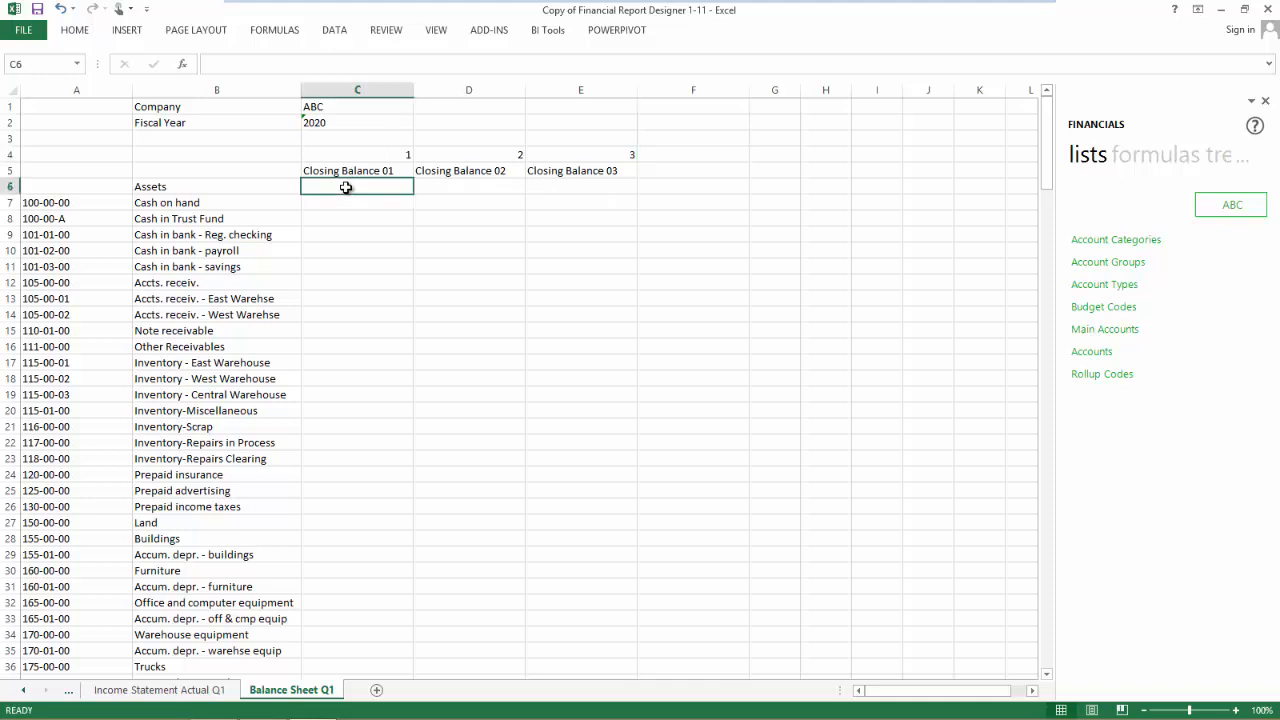
left_click_drag(345, 188, 577, 583)
right_click(483, 383)
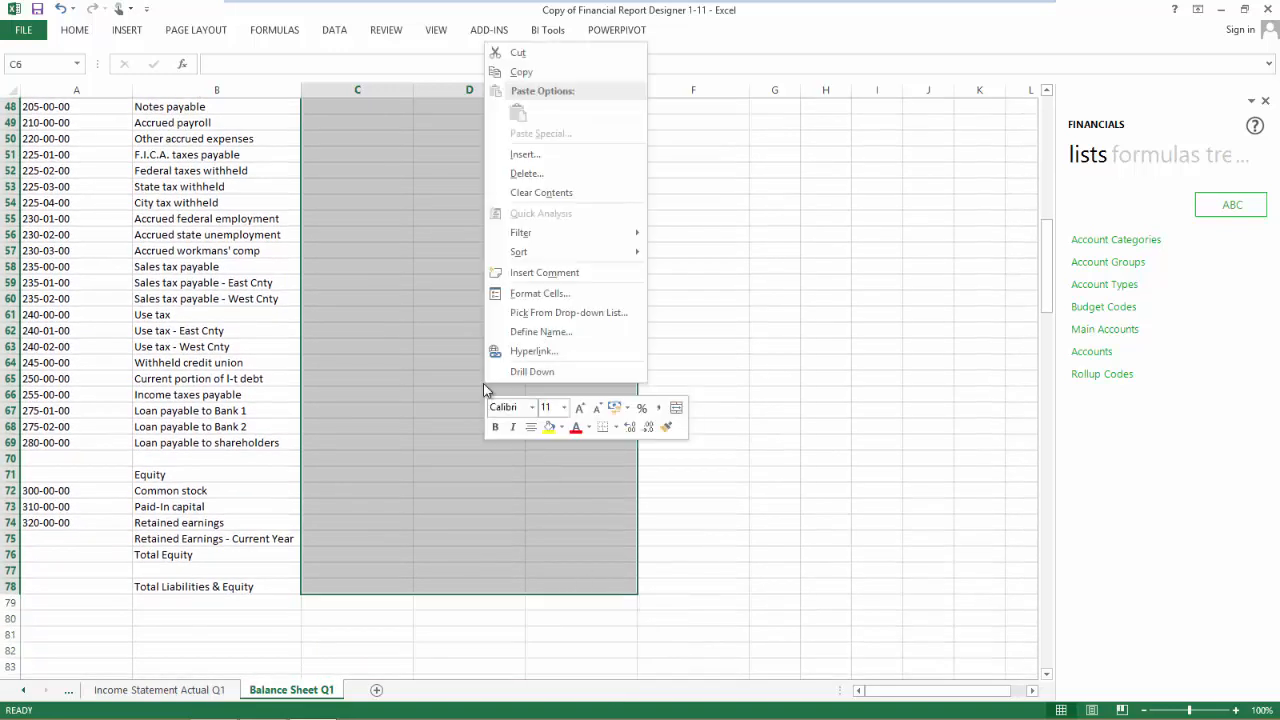
left_click(532, 293)
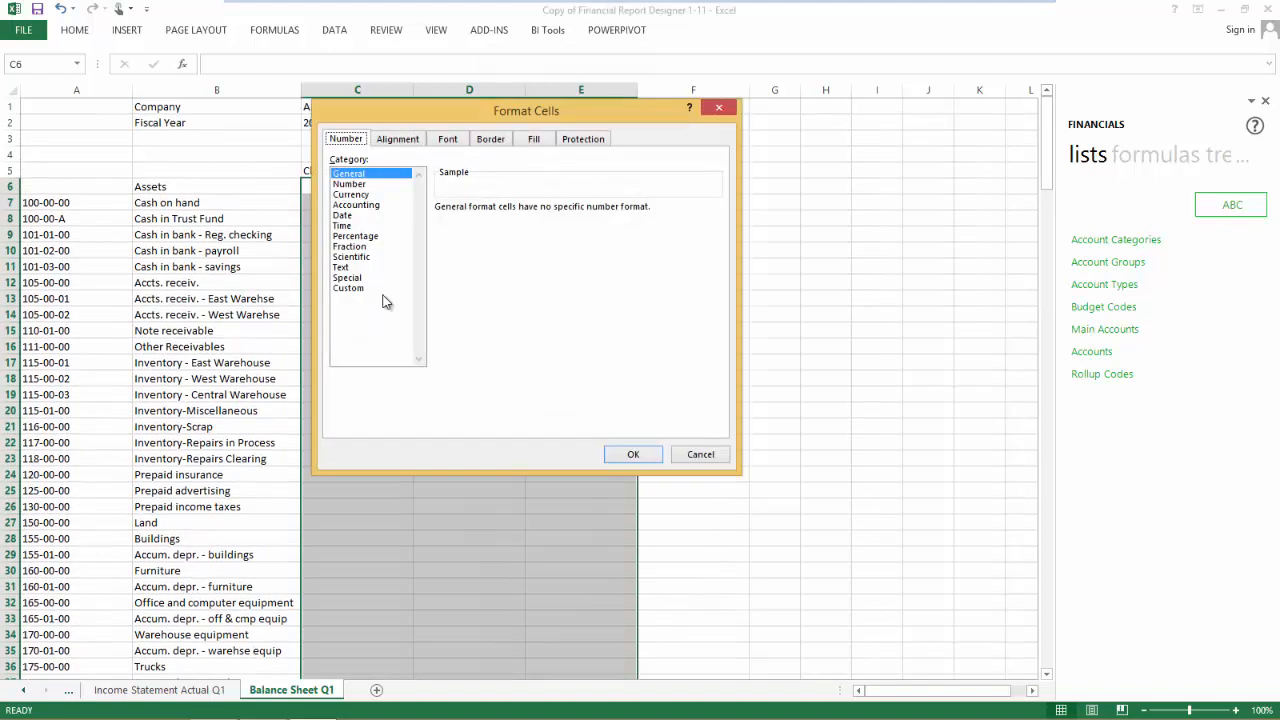
left_click(354, 289)
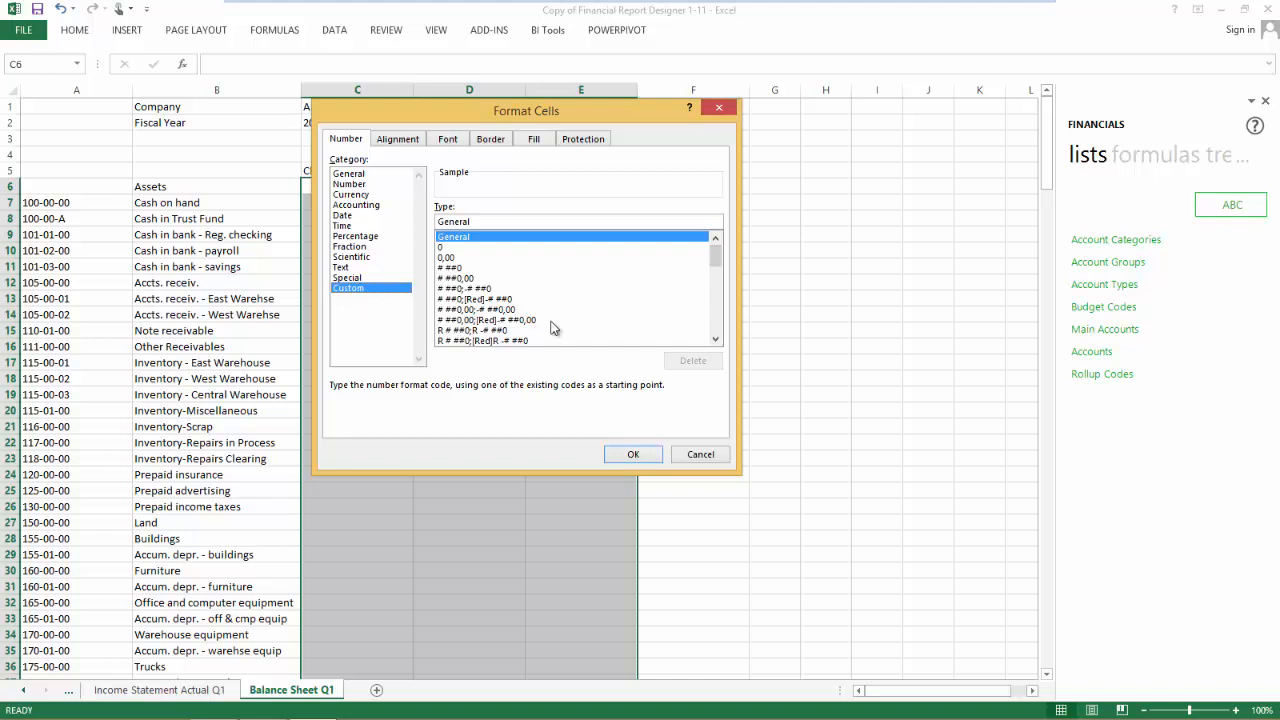
left_click(715, 339)
left_click(715, 339)
left_click(715, 340)
left_click(715, 340)
left_click(715, 340)
left_click(715, 340)
left_click(715, 340)
left_click(715, 340)
left_click(715, 340)
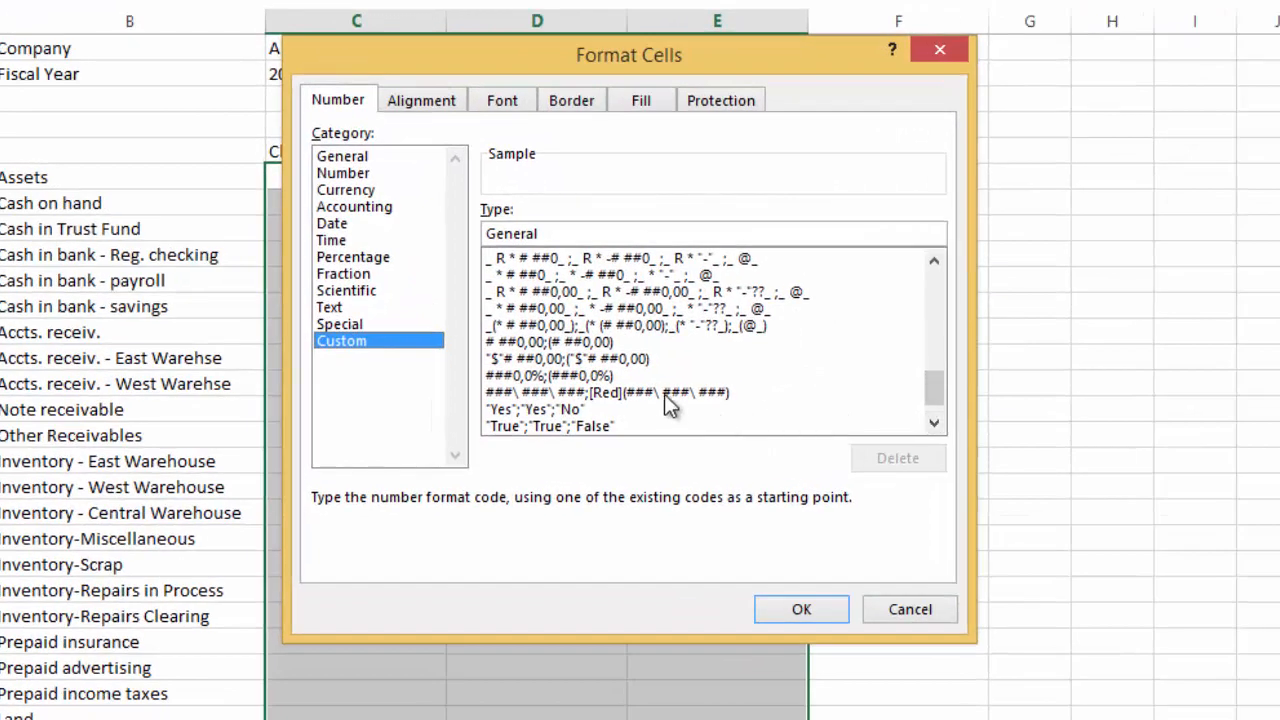
left_click(664, 394)
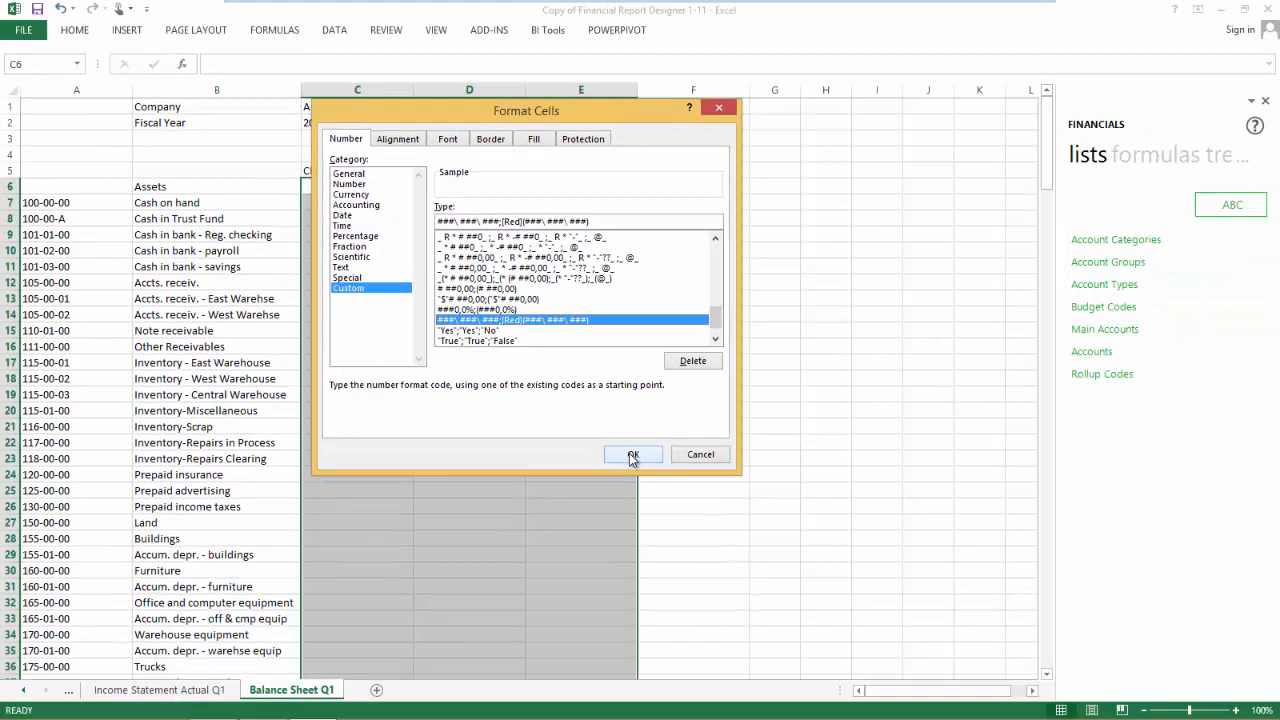
left_click(801, 609)
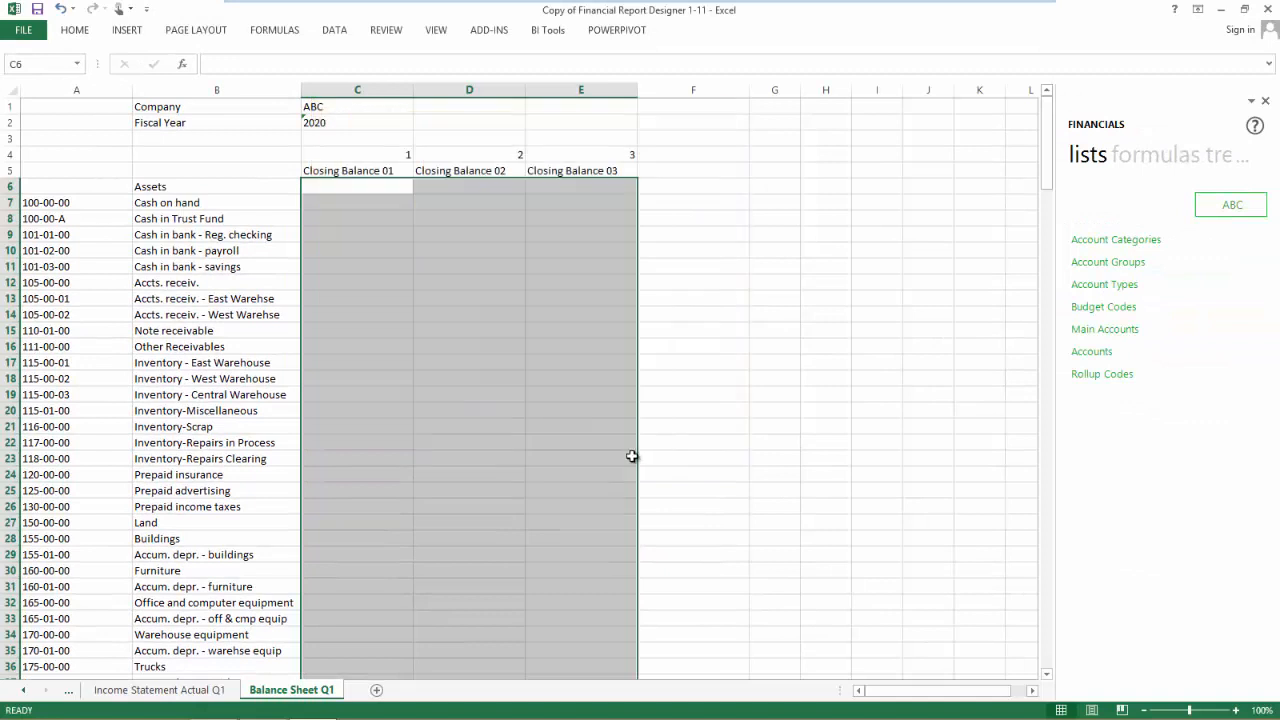
Insert the Closing Balance formula from the Financials formulas into C7 for Cash on hand
left_click(350, 207)
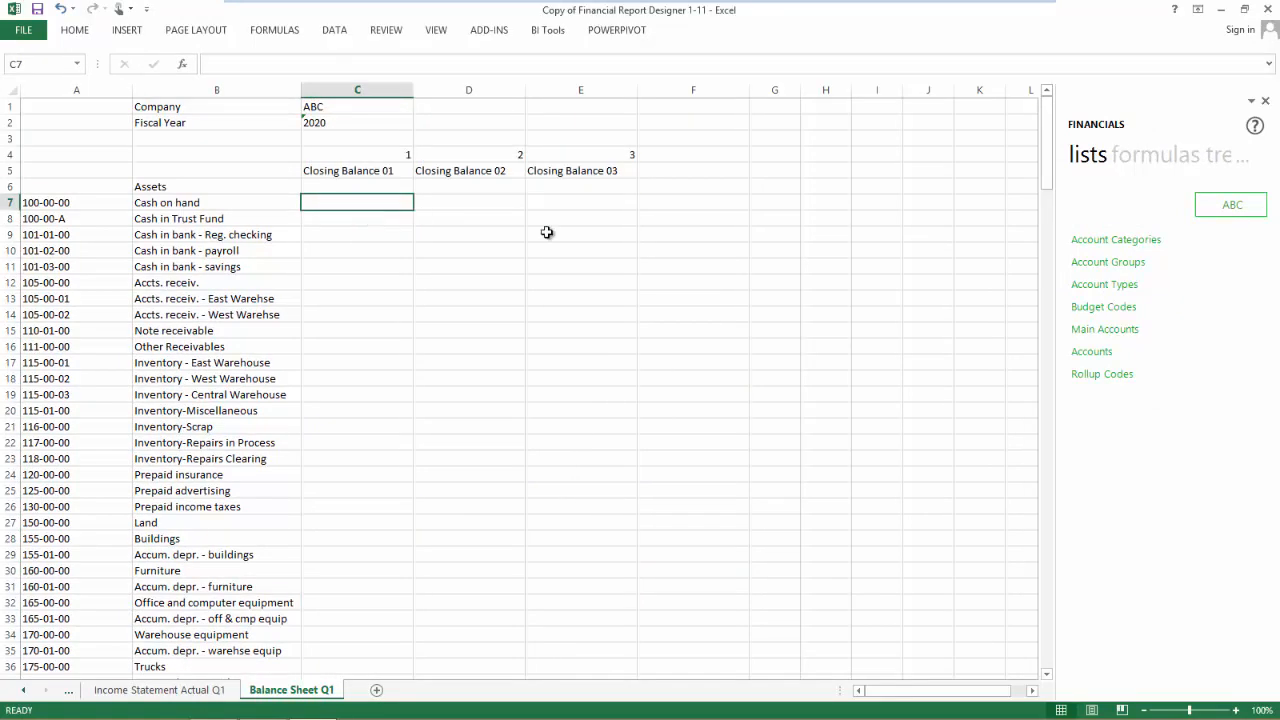
left_click(1155, 162)
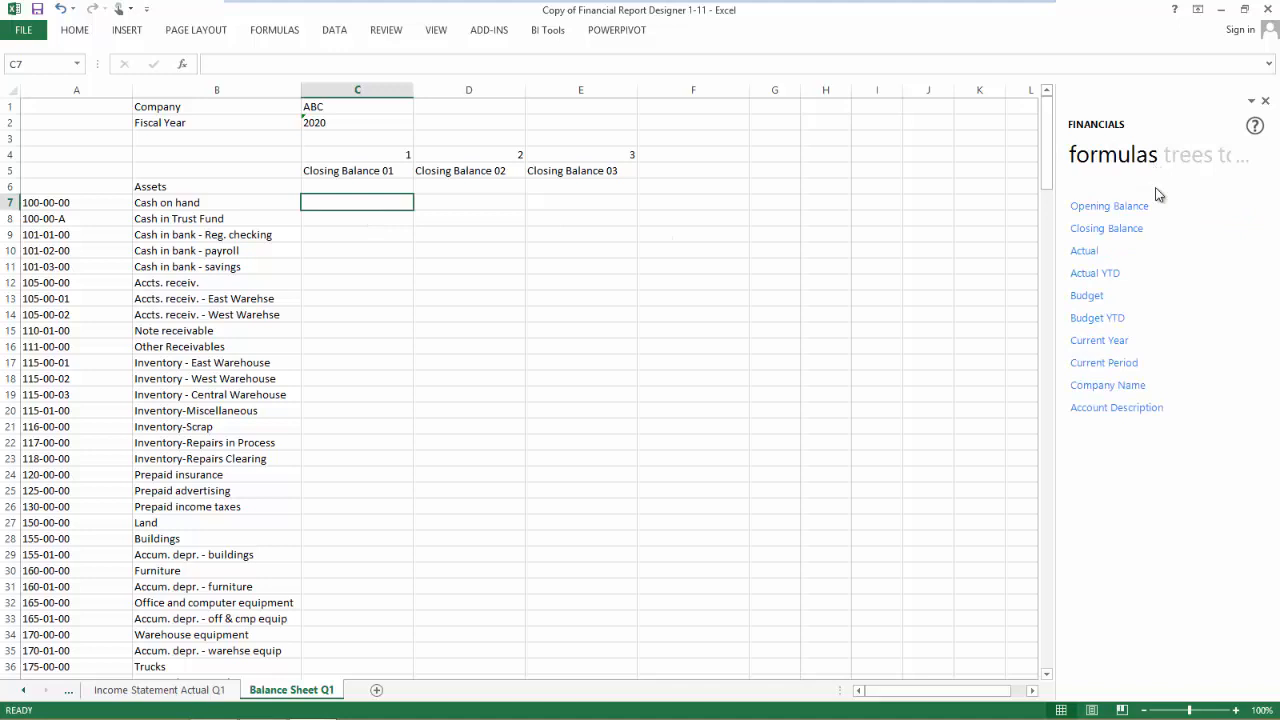
left_click_drag(1160, 232, 393, 205)
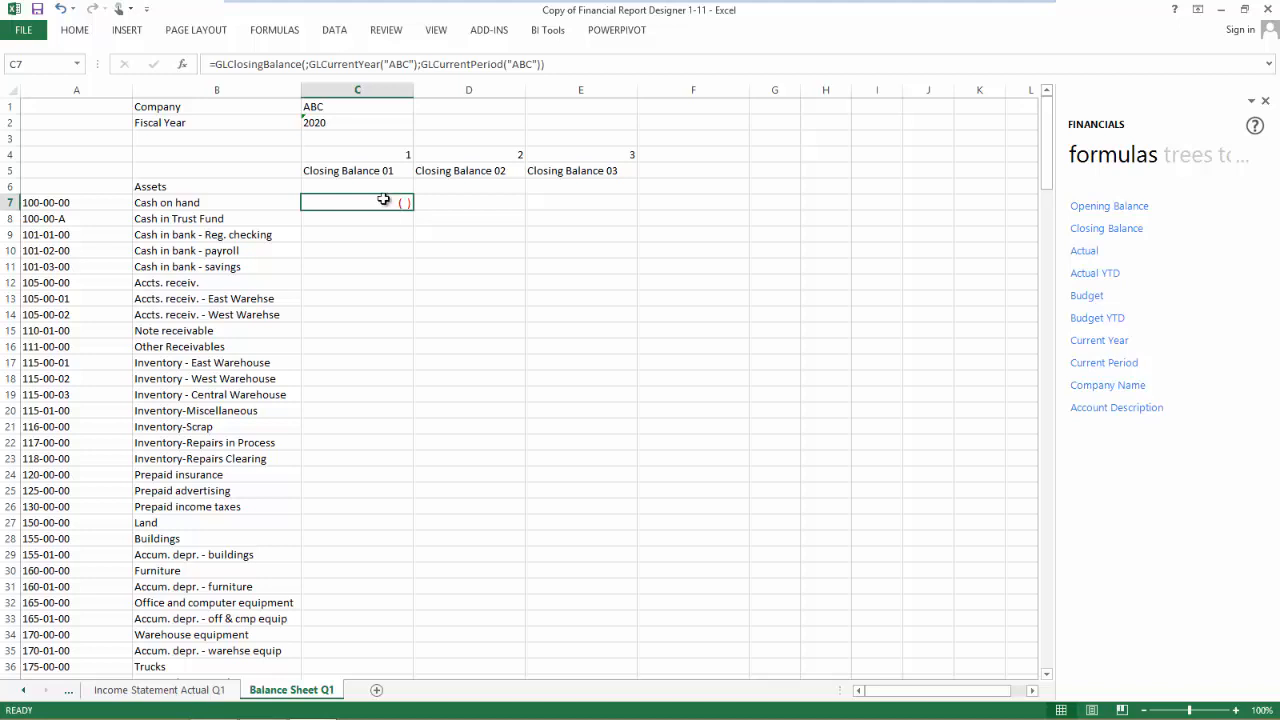
In the C7 formula's arguments, set GLLink to $A7 and Year to the fiscal year cell $C$2
left_click(183, 67)
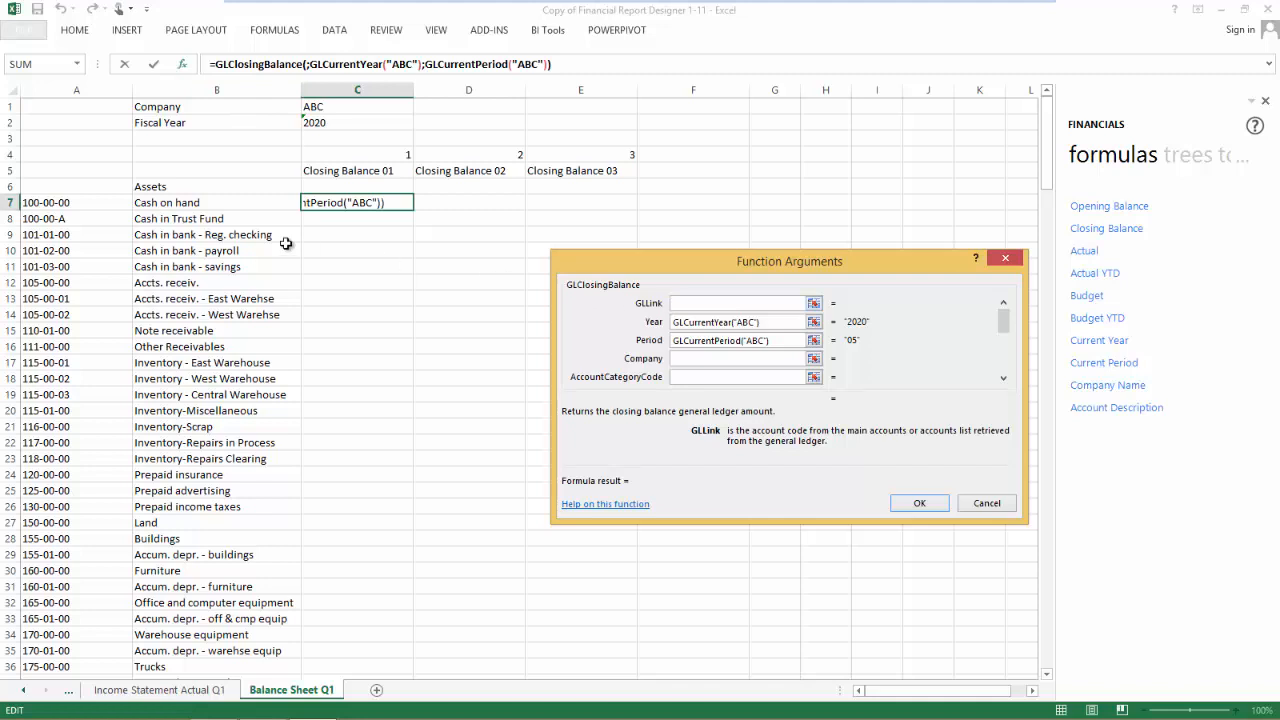
left_click(105, 200)
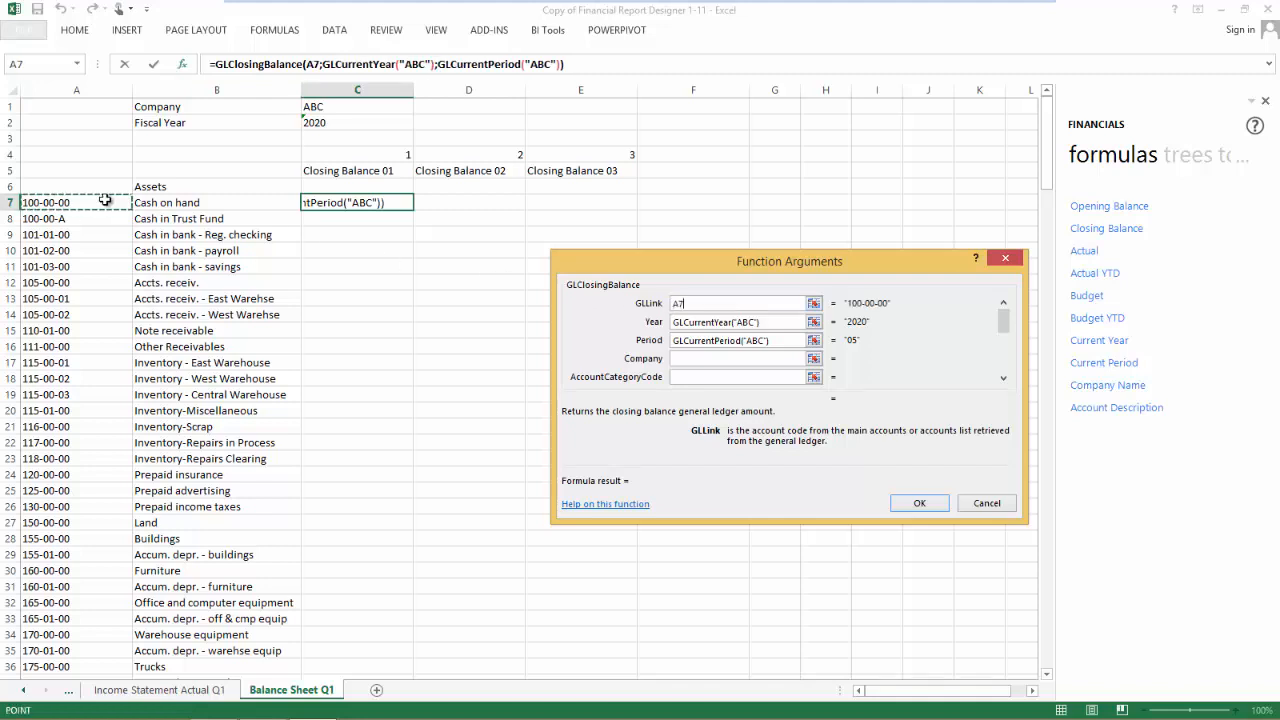
key("F4")
key("F4")
key("F4")
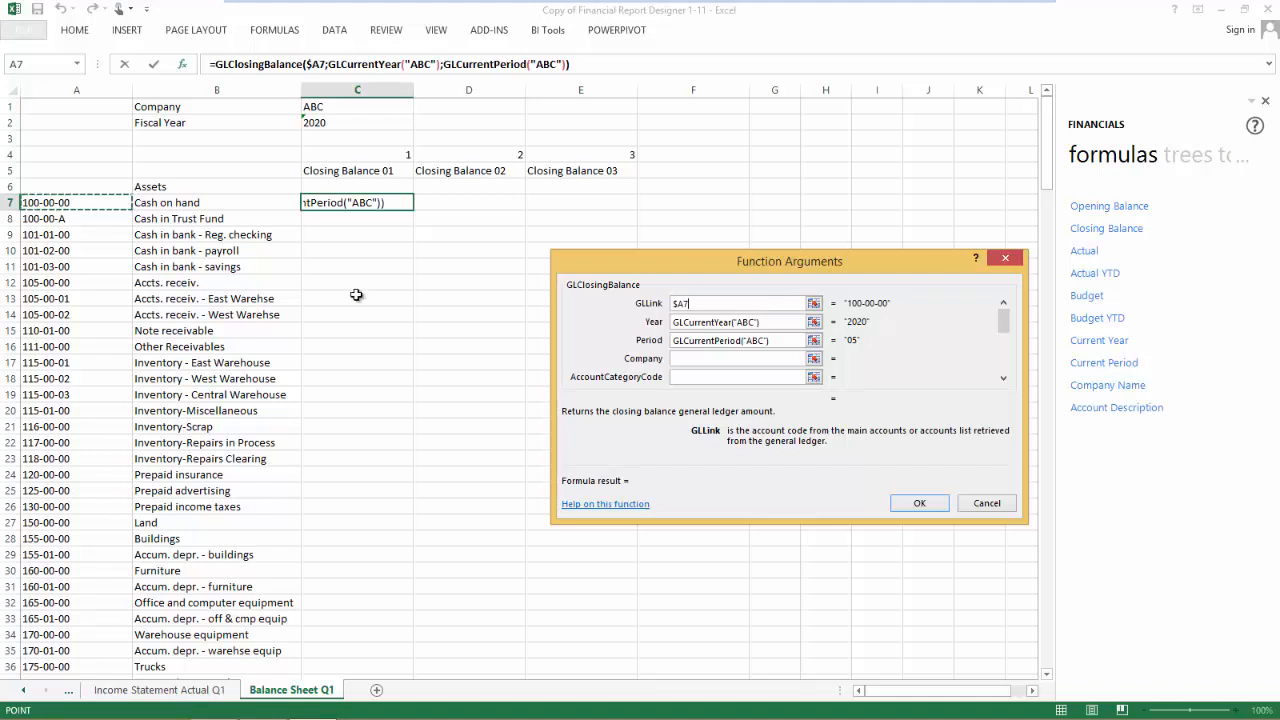
left_click_drag(771, 320, 675, 321)
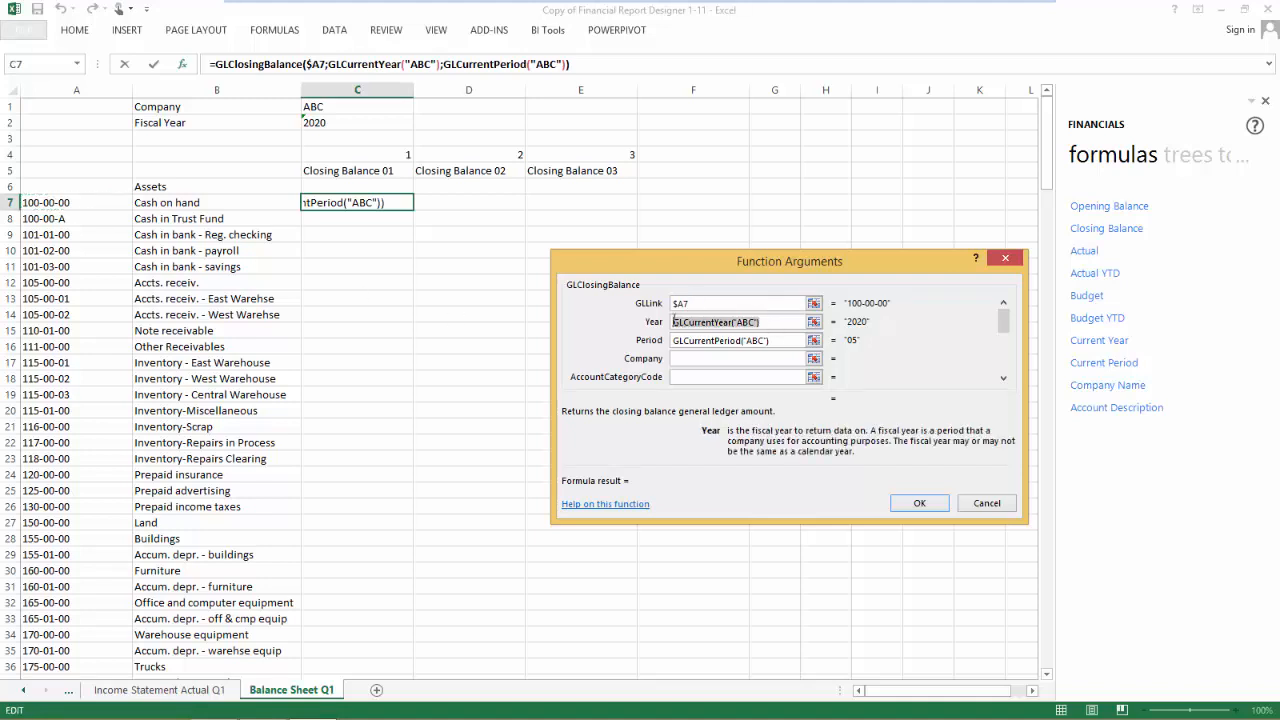
left_click(363, 124)
key("F4")
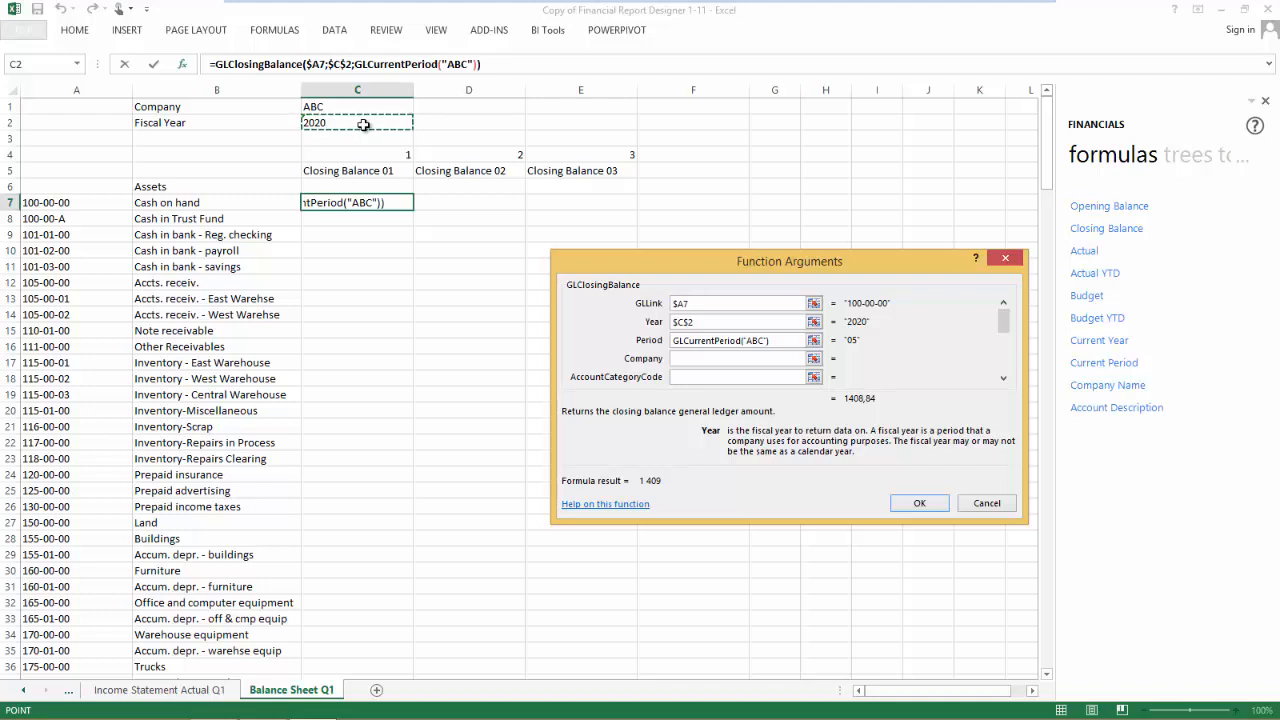
Set the formula's Period to C$4 and Company to $C$1, and apply the arguments to C7
left_click_drag(777, 344, 662, 342)
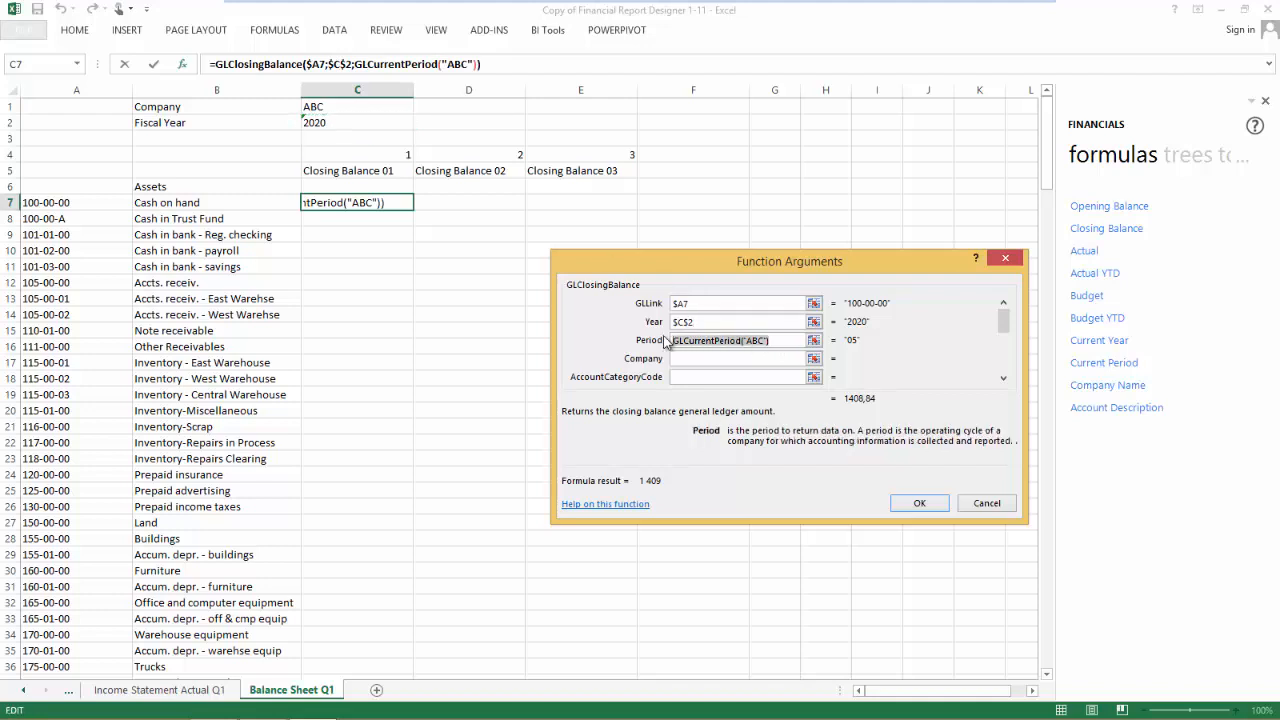
left_click(376, 155)
key("F4")
key("F4")
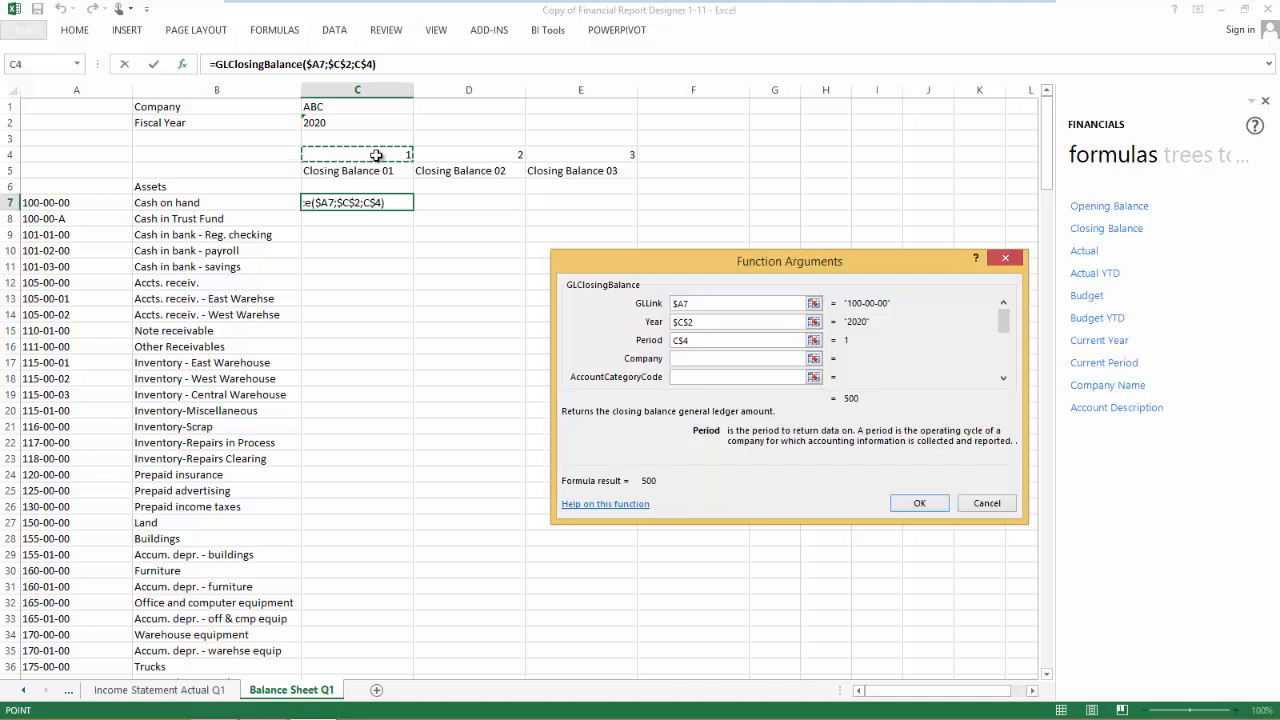
left_click(685, 358)
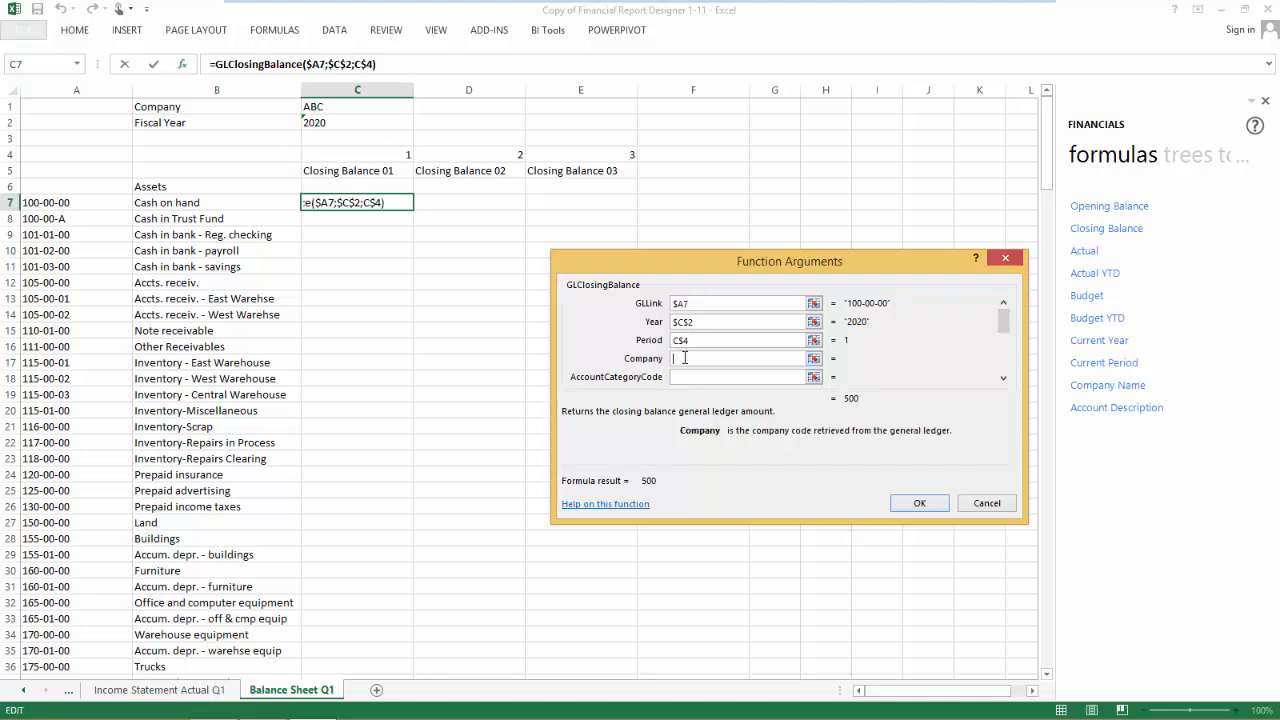
left_click(328, 107)
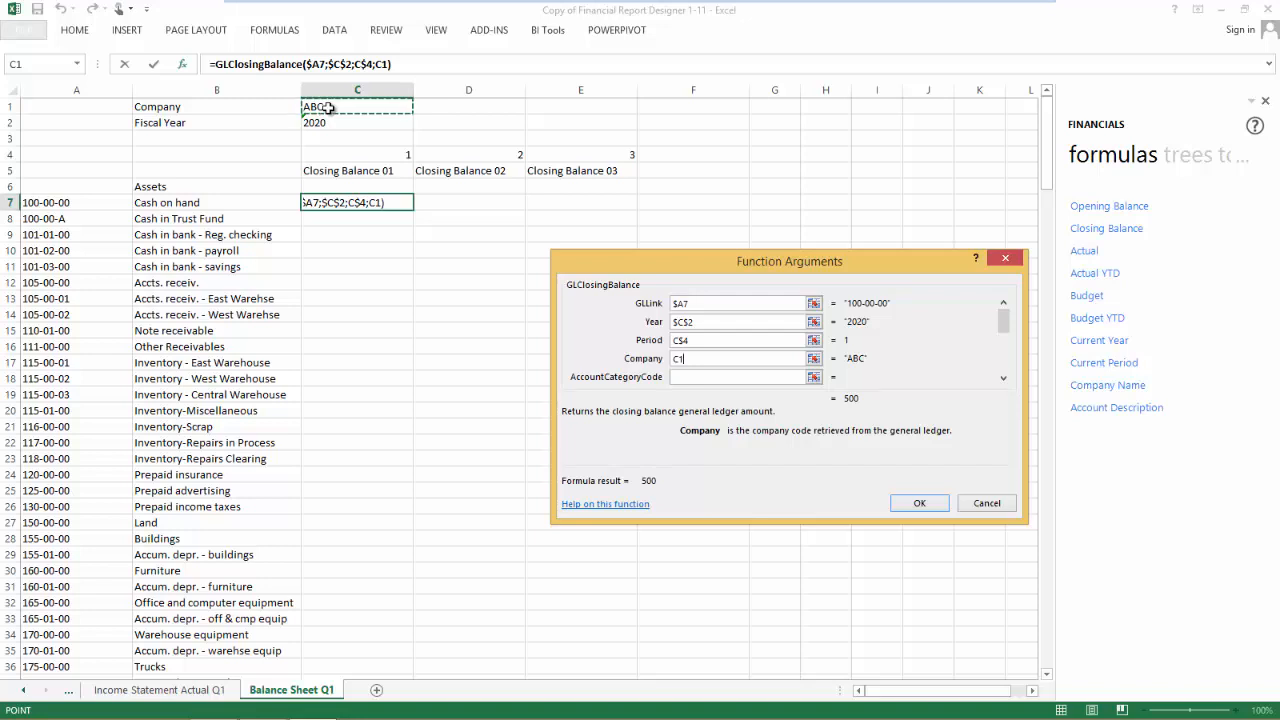
key("F4")
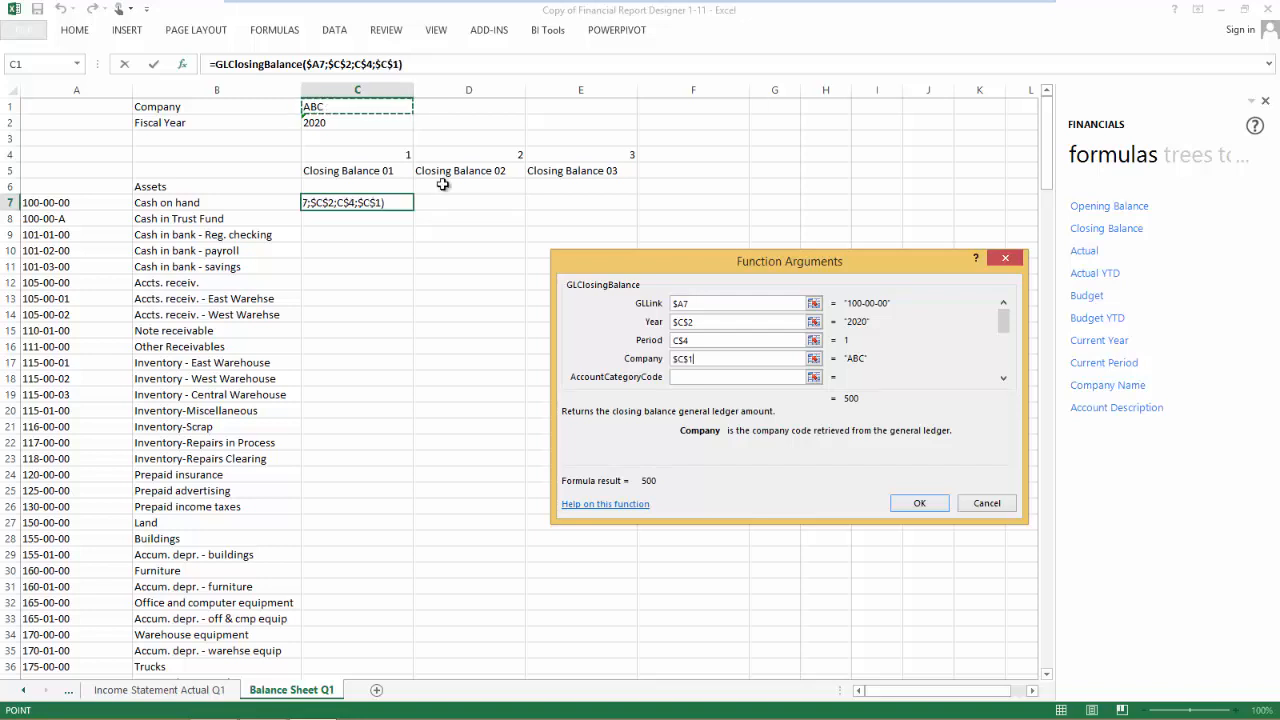
left_click(918, 505)
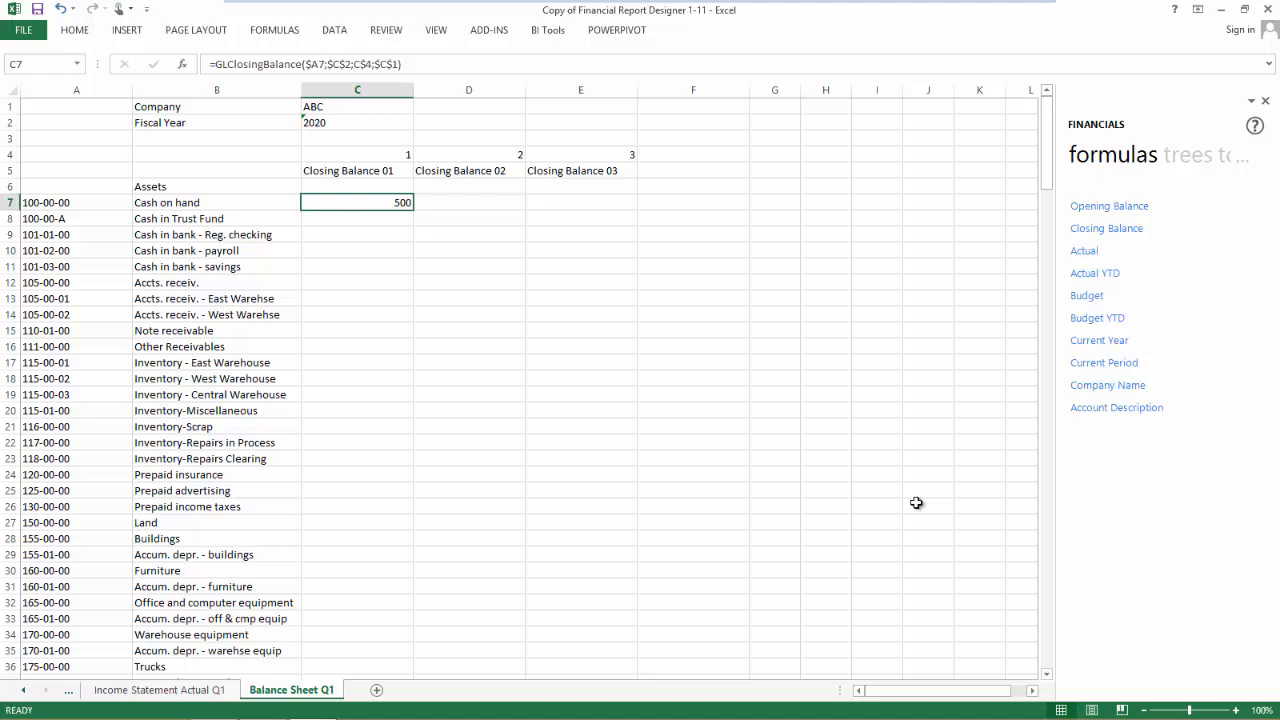
Fill the C7 closing balance formula down through row 40 and across to column E for all asset accounts
double_click(413, 210)
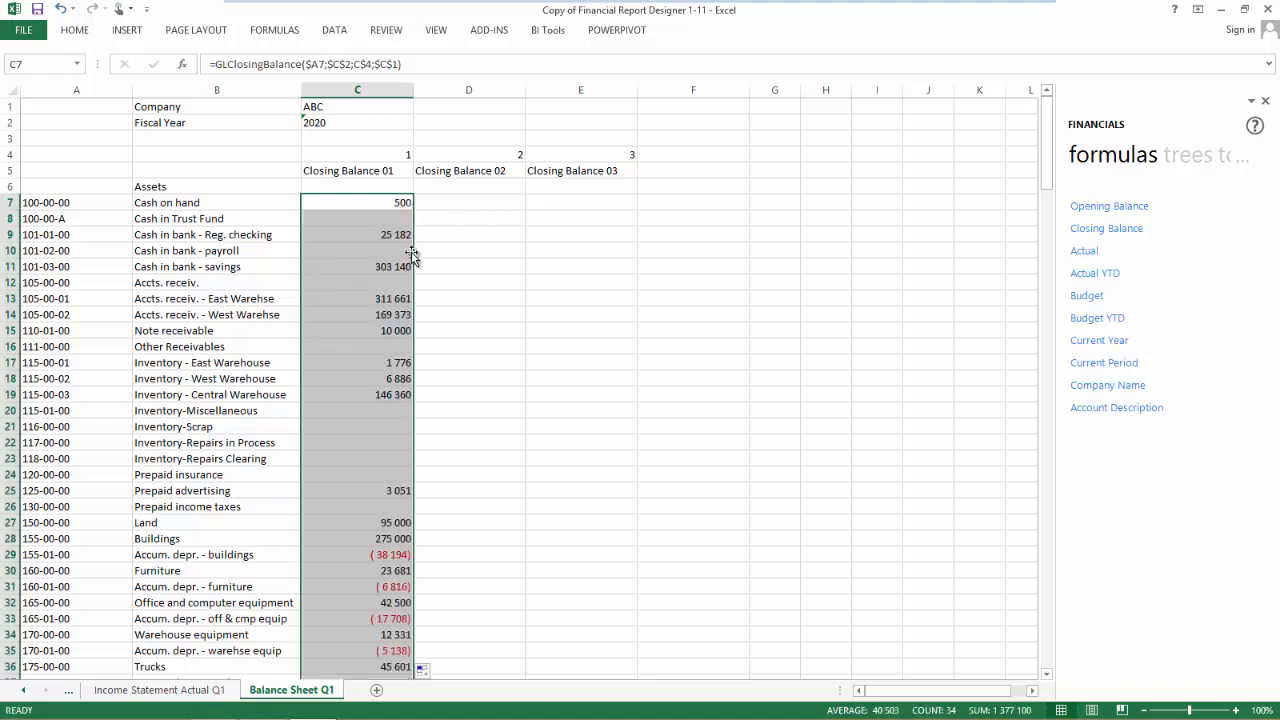
scroll(435, 527, "down", 2)
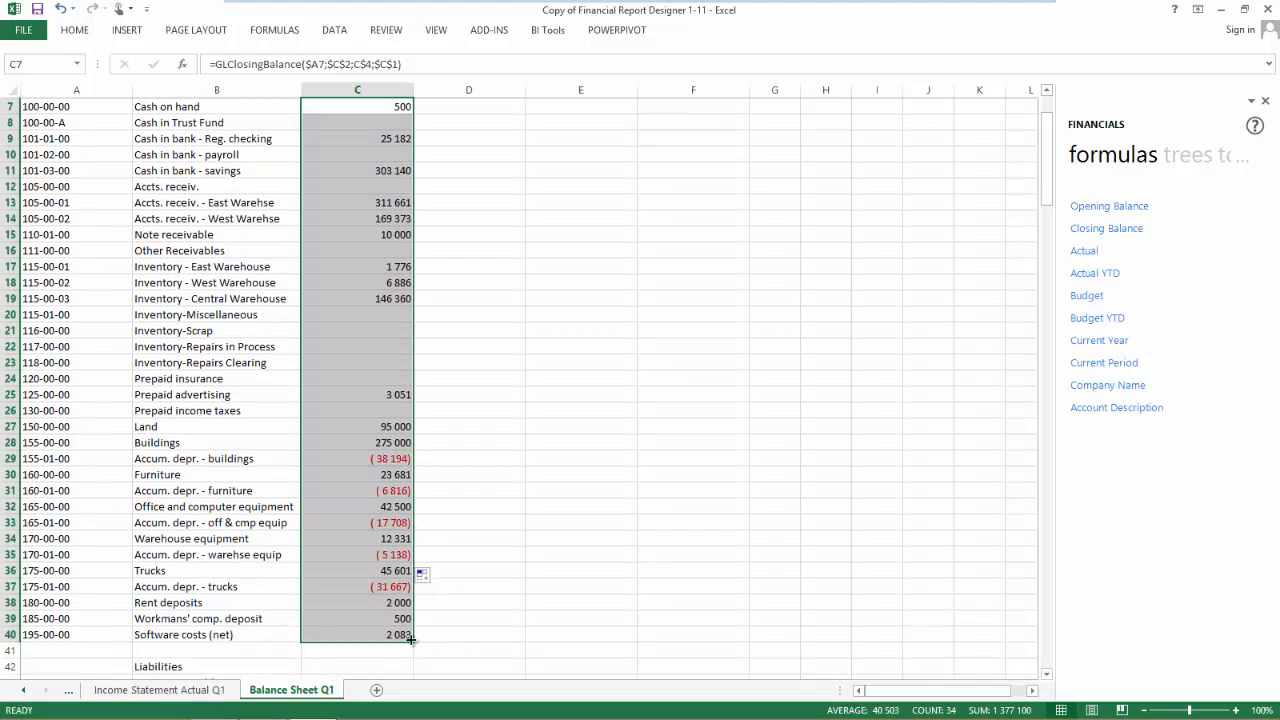
left_click_drag(413, 643, 589, 648)
Insert the Closing Balance formula into C43 for Accounts payable and set its GLLink argument to $A43
scroll(510, 608, "down", 3)
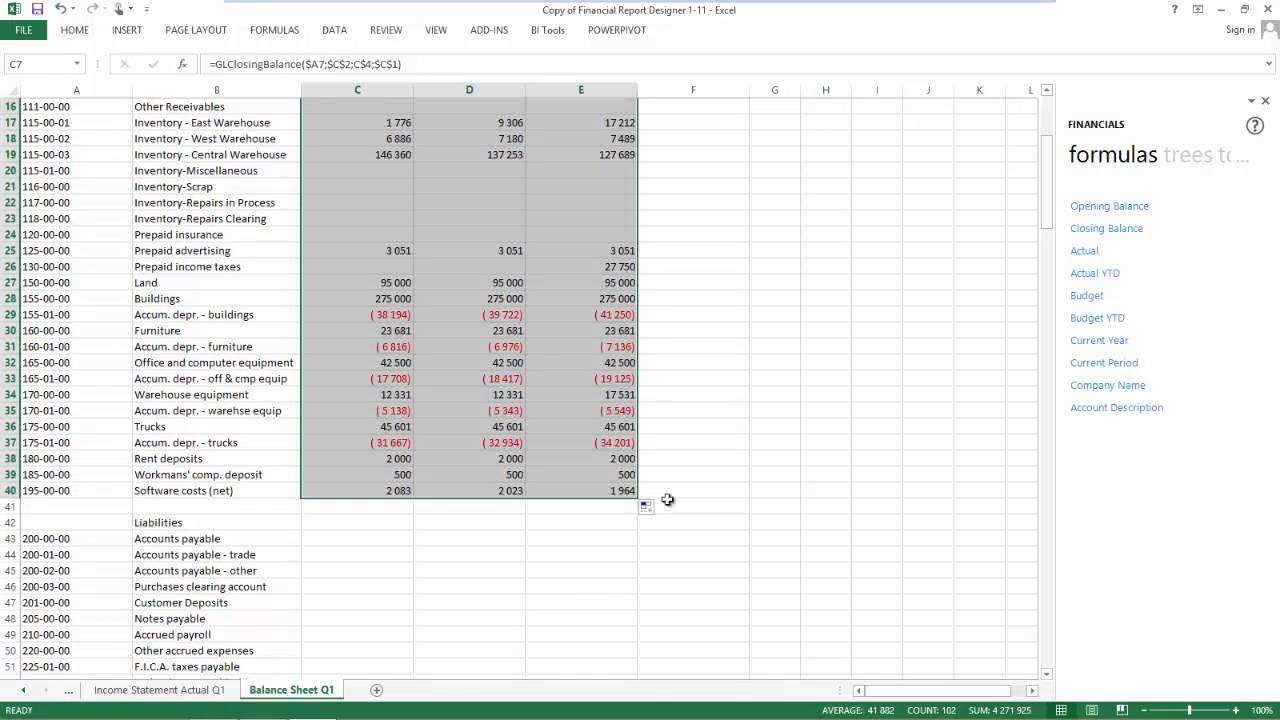
left_click_drag(1078, 230, 390, 549)
left_click(183, 64)
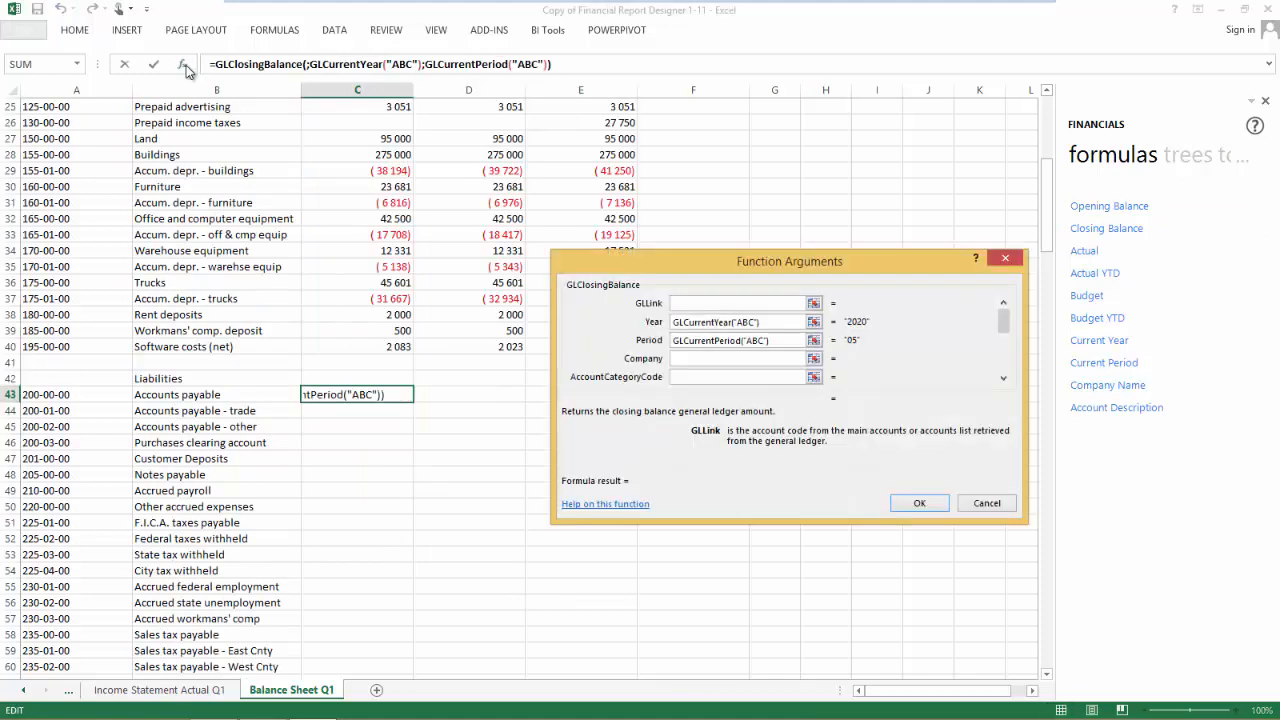
left_click(100, 395)
key("F4")
key("F4")
key("F4")
Set the C43 formula's Year argument to $C$2 and its Period argument to C$4
left_click_drag(760, 322, 672, 324)
scroll(1049, 215, "up", 8)
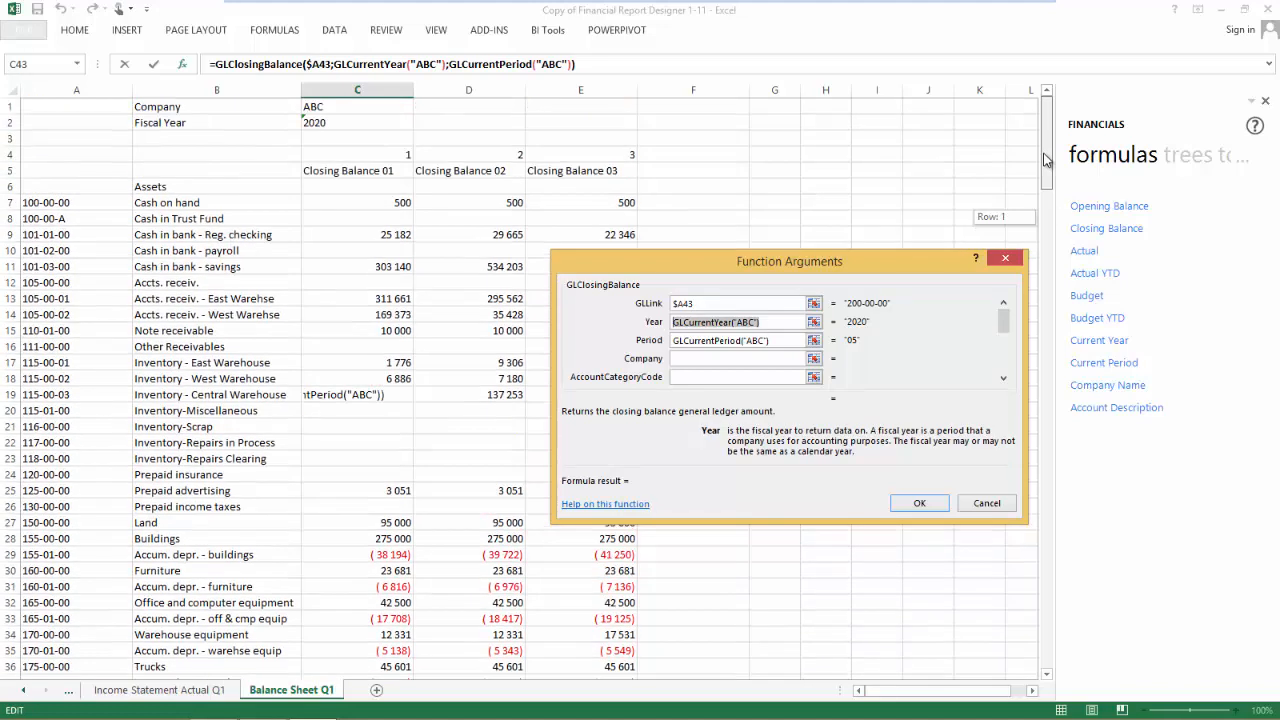
left_click(400, 122)
key("F4")
left_click_drag(770, 340, 698, 341)
scroll(1040, 268, "up", 8)
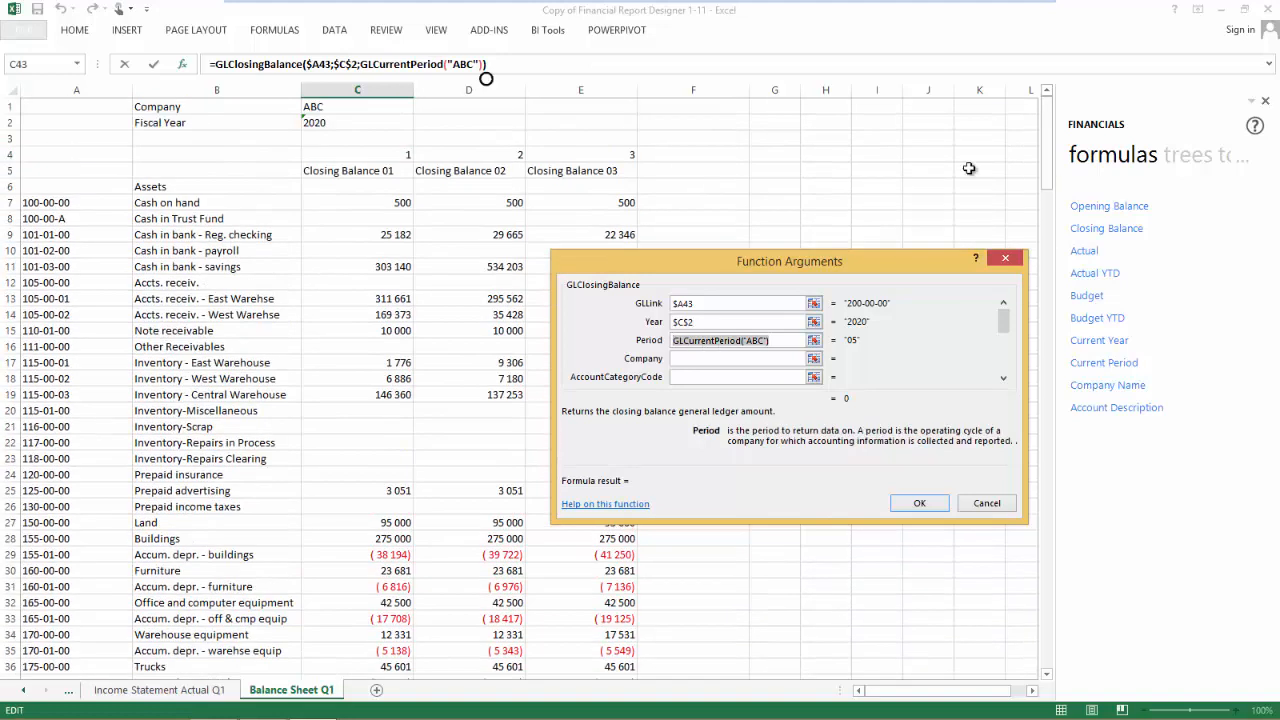
left_click(396, 152)
key("F4")
key("F4")
Set the C43 formula's Company argument to $C$1 and apply the arguments
key("Tab")
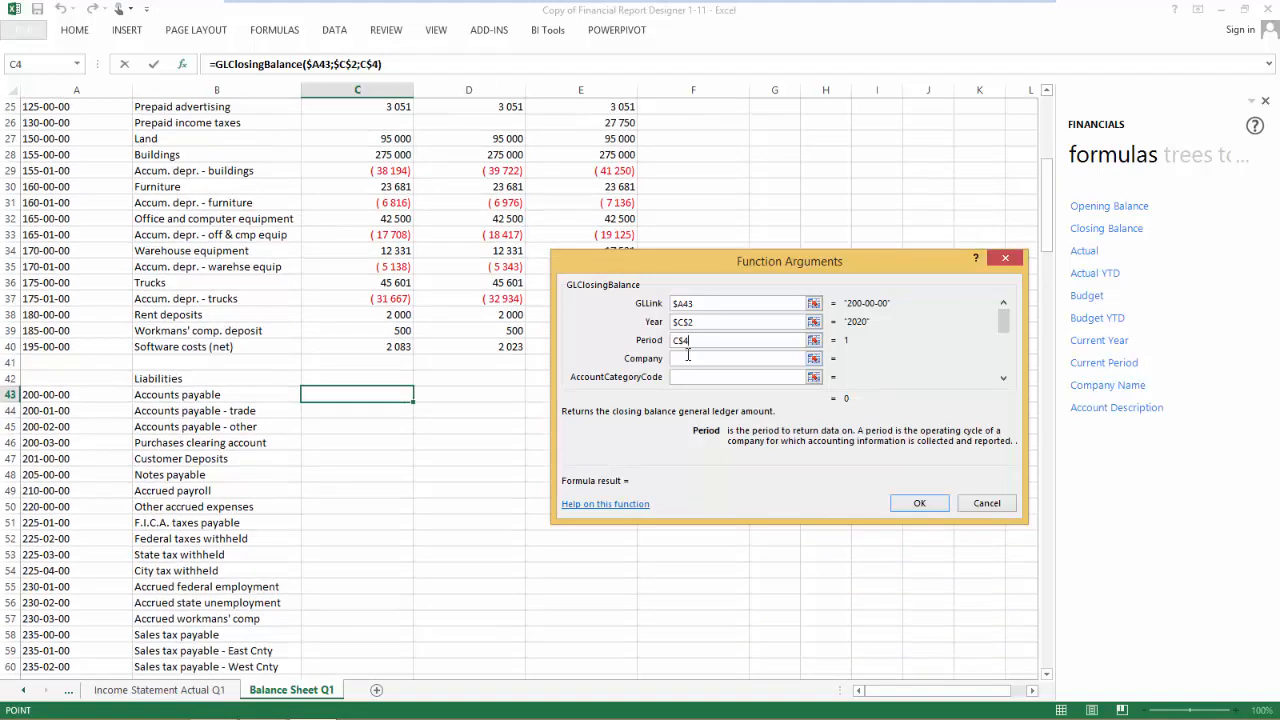
scroll(1050, 200, "up", 8)
scroll(1050, 190, "up", 1)
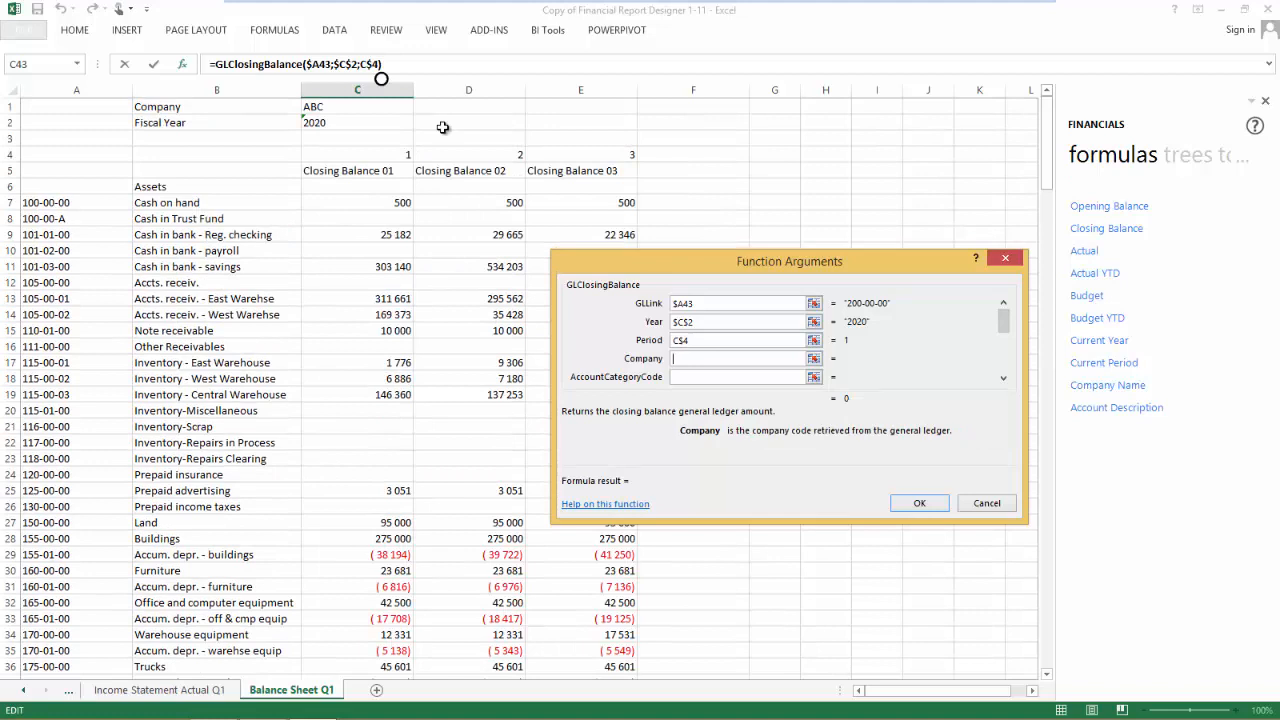
left_click(355, 108)
key("F4")
left_click(919, 503)
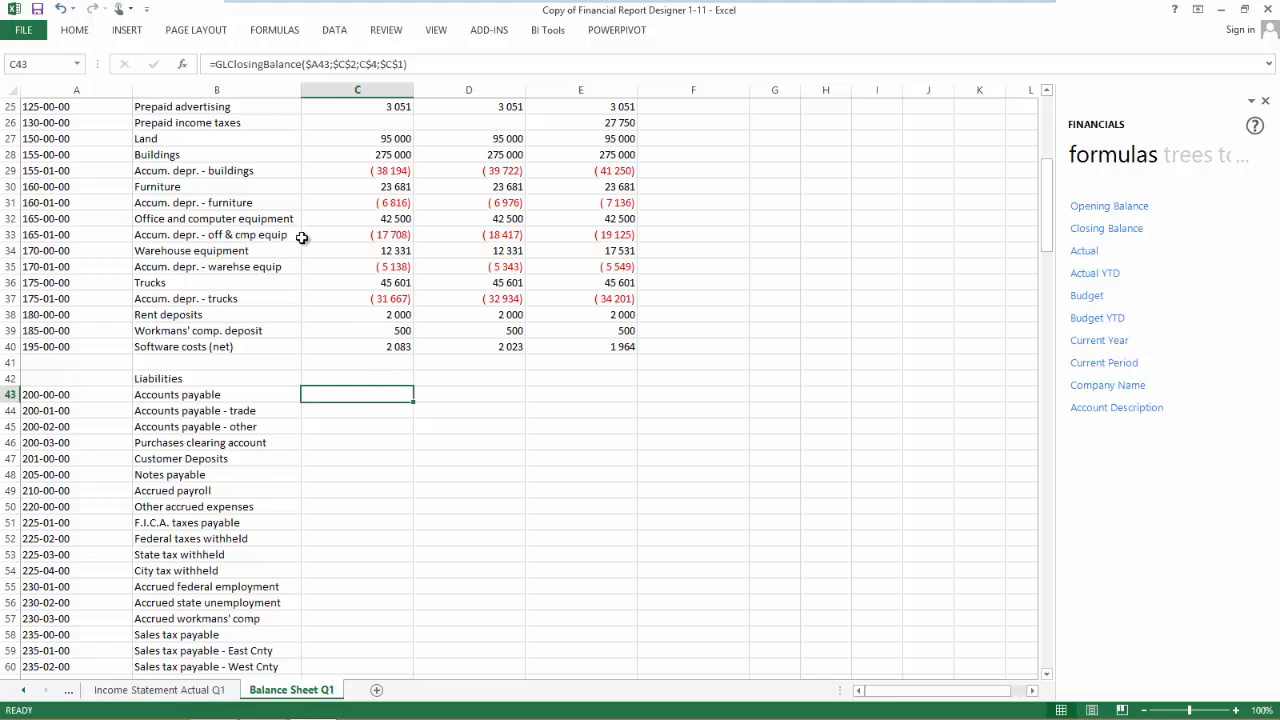
Reverse the sign of the C43 formula by adding a minus before GLClosingBalance
left_click(228, 67)
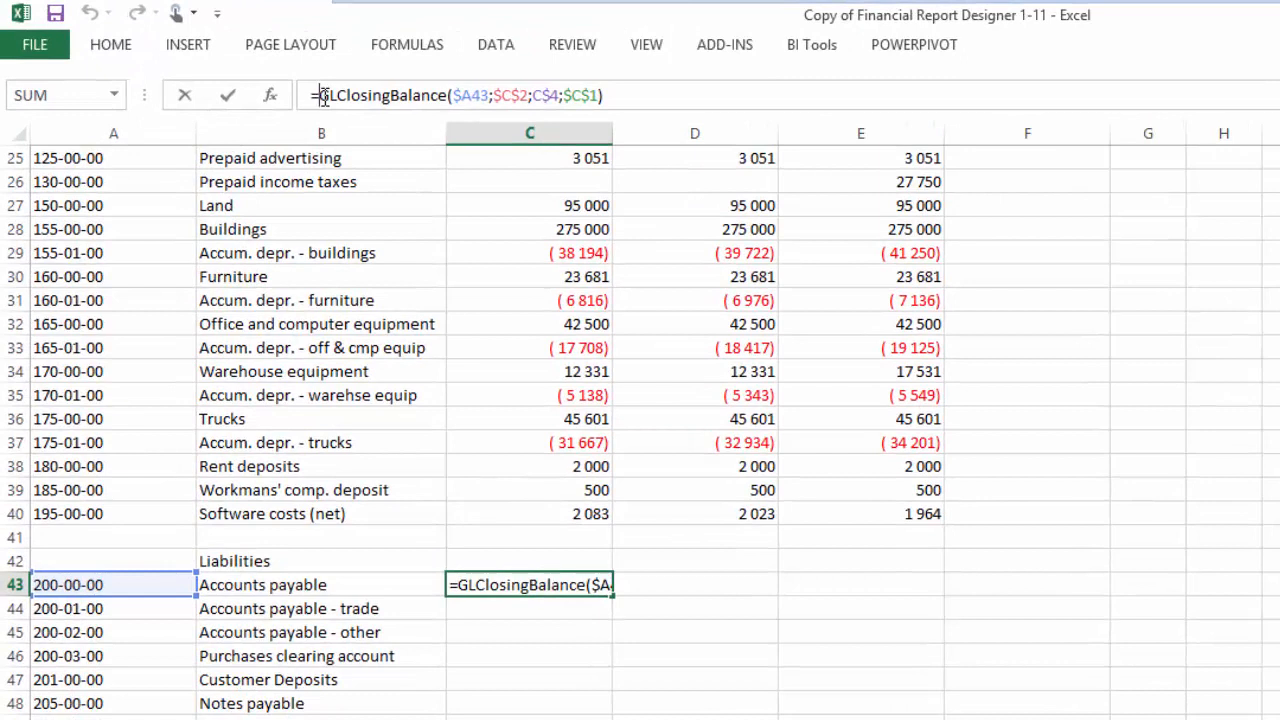
type("-")
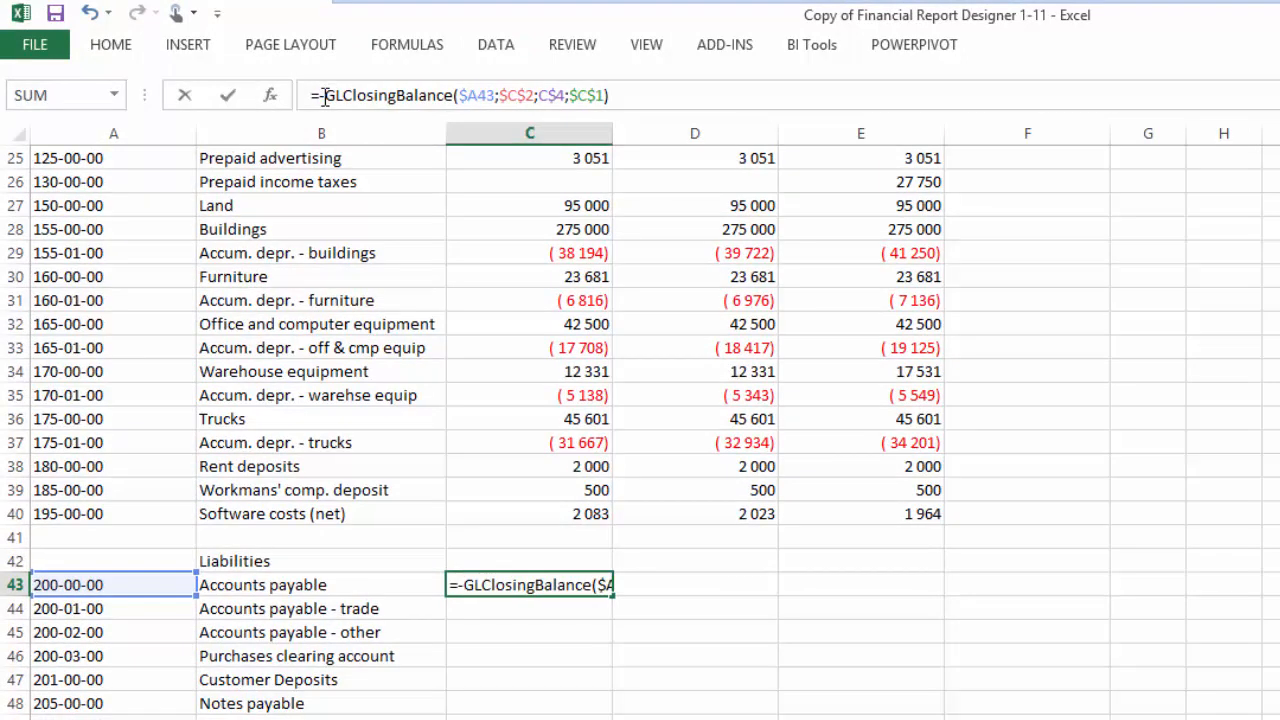
key("Return")
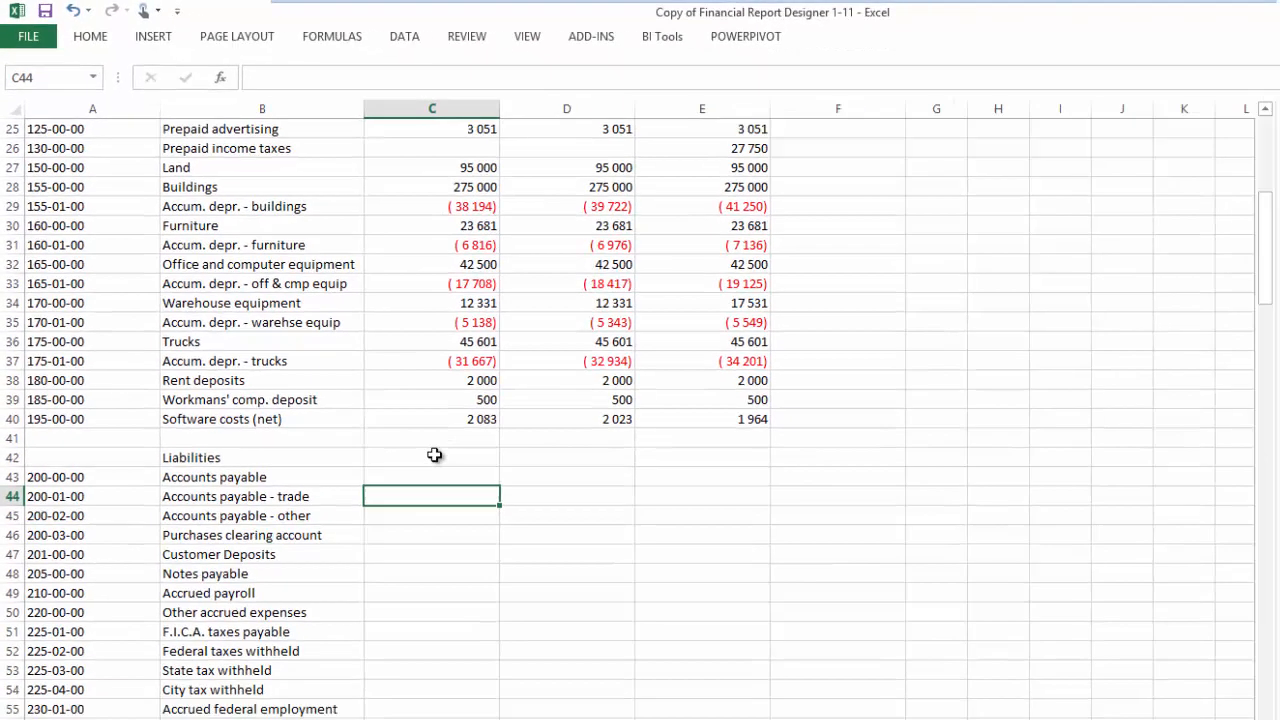
Fill the negated C43 formula down through row 69 and across to column E for the liability accounts
left_click(453, 479)
double_click(500, 487)
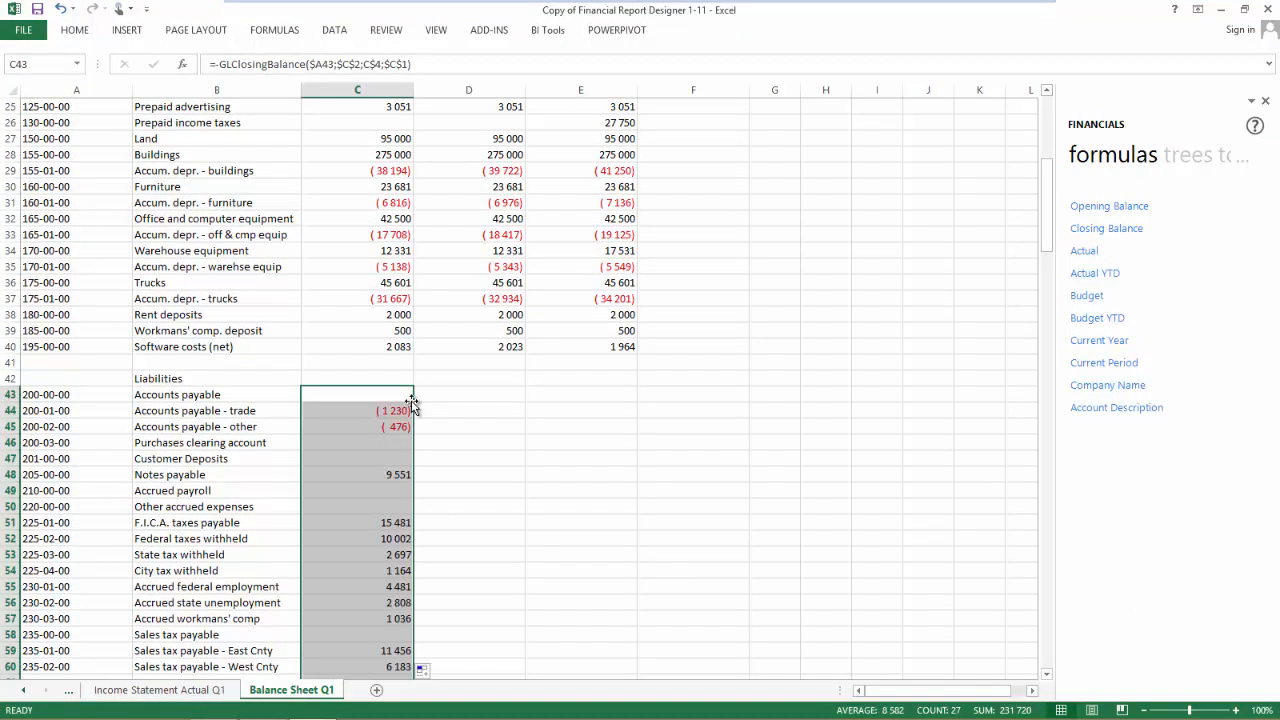
scroll(423, 508, "down", 4)
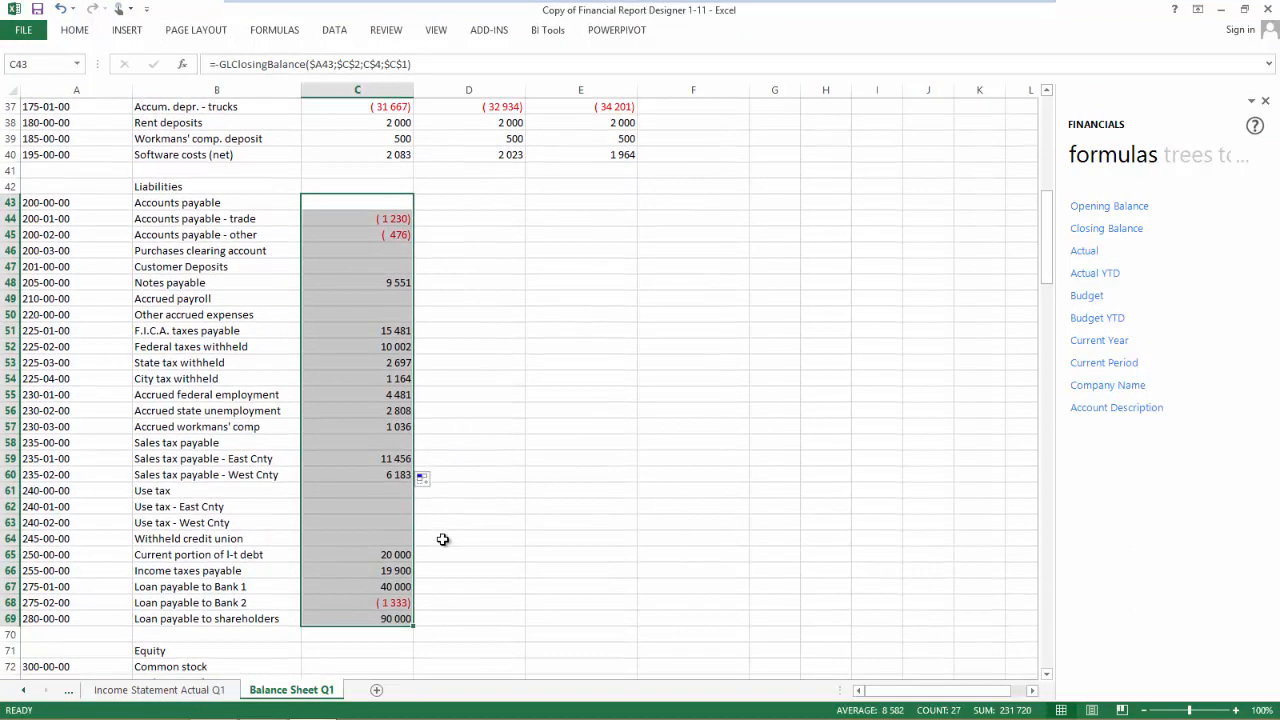
left_click_drag(413, 622, 600, 631)
Insert the Closing Balance formula into C72 for Common stock and set its GLLink argument to $A72
scroll(600, 629, "down", 3)
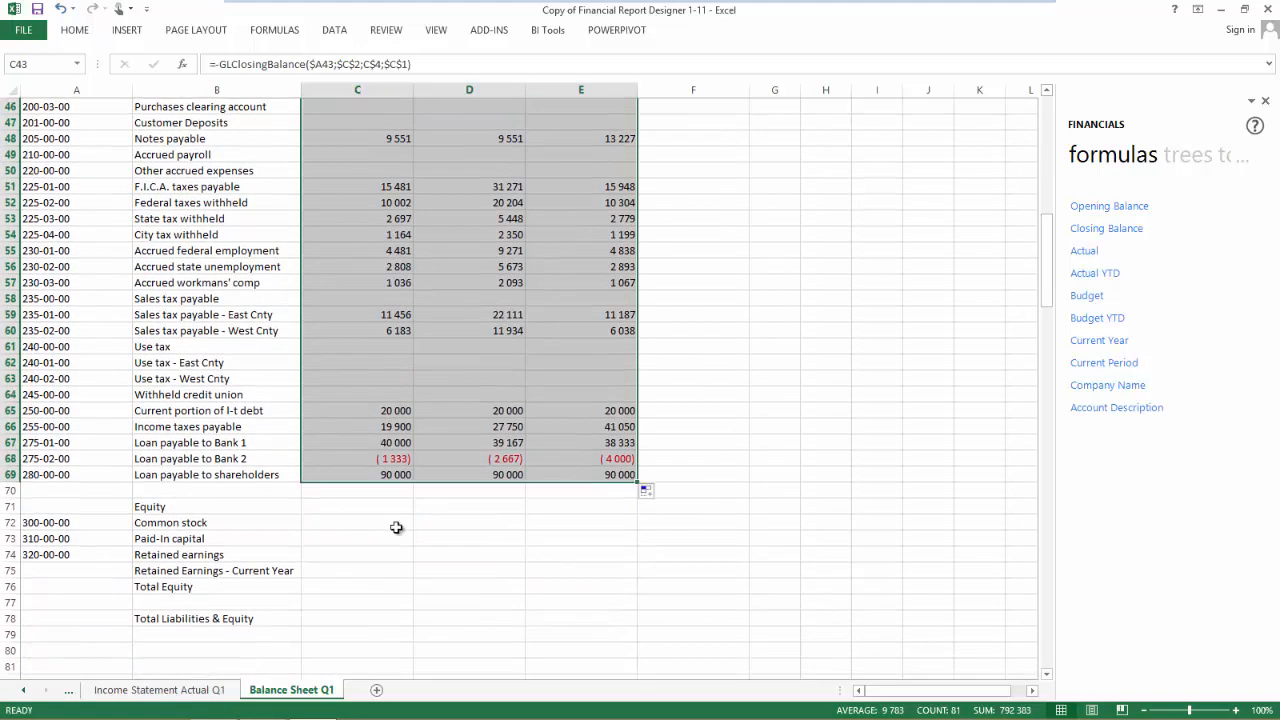
left_click(386, 522)
scroll(981, 267, "down", 3)
left_click_drag(981, 267, 386, 400)
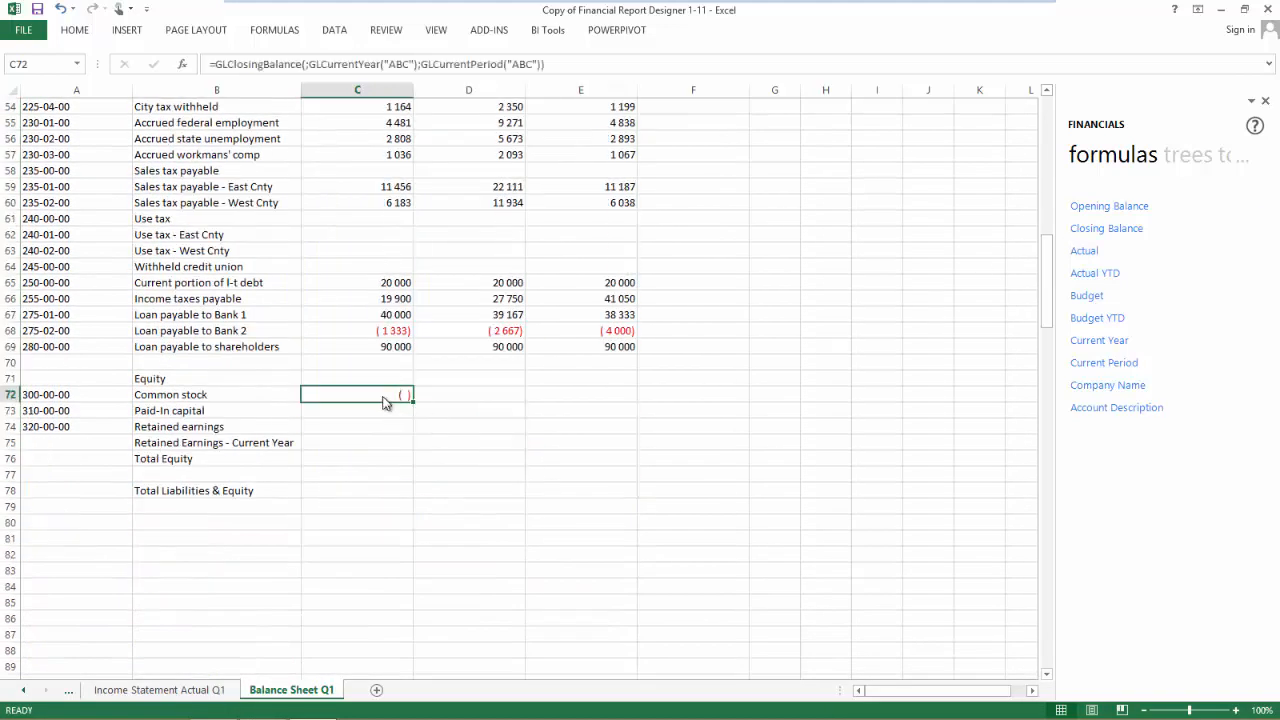
left_click(187, 66)
left_click(112, 396)
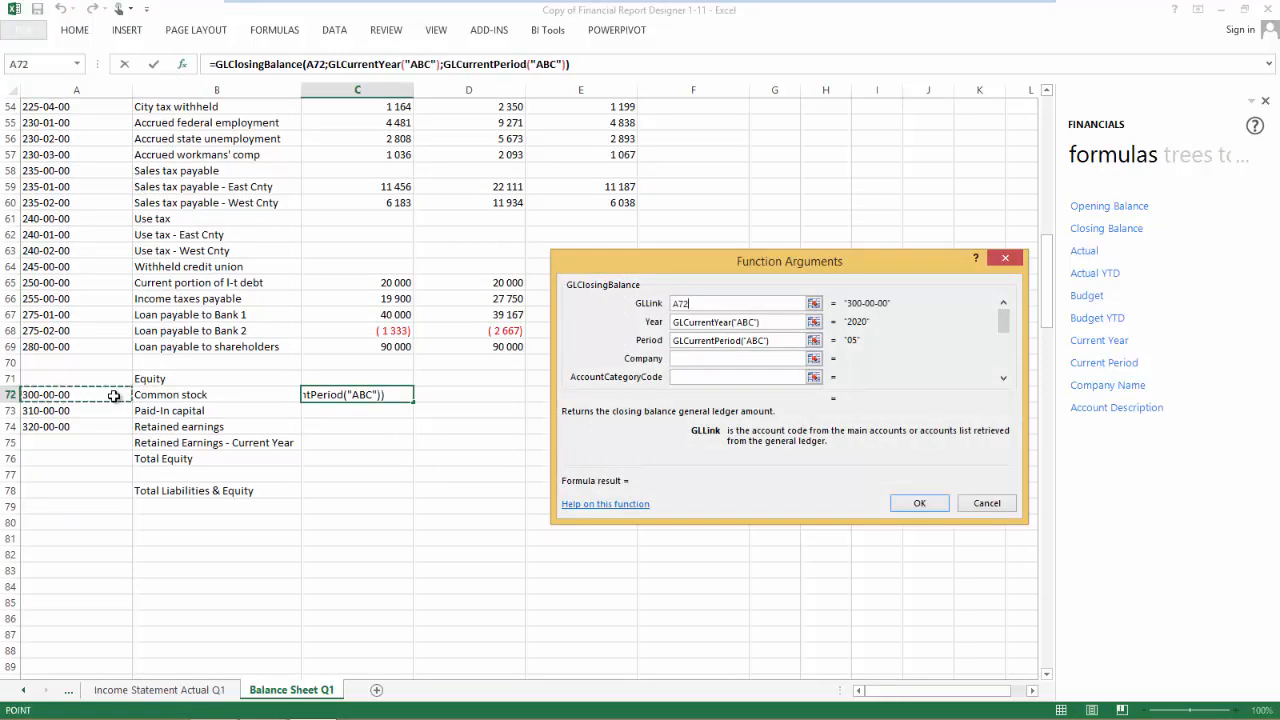
key("F4")
Set the C72 formula's Year argument to $C$2 and its Period argument to C$4
key("Tab")
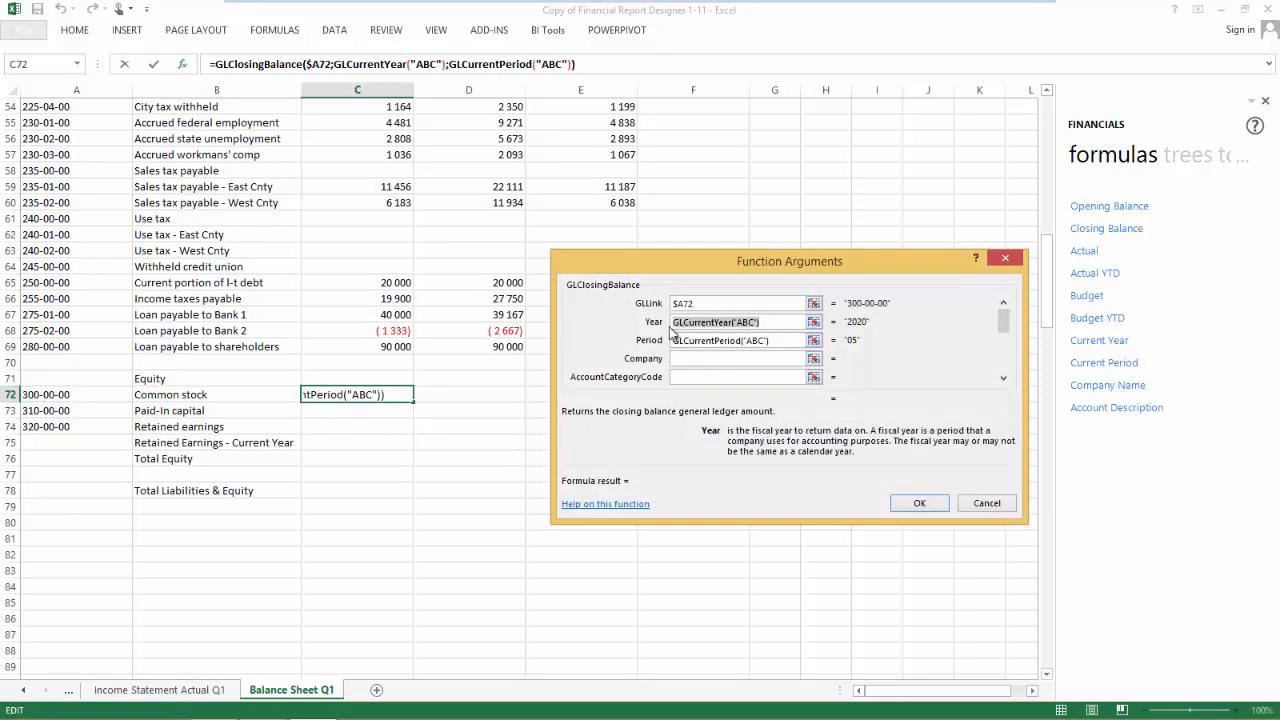
scroll(1050, 272, "up", 2)
left_click_drag(1050, 272, 1050, 143)
left_click(375, 123)
key("F4")
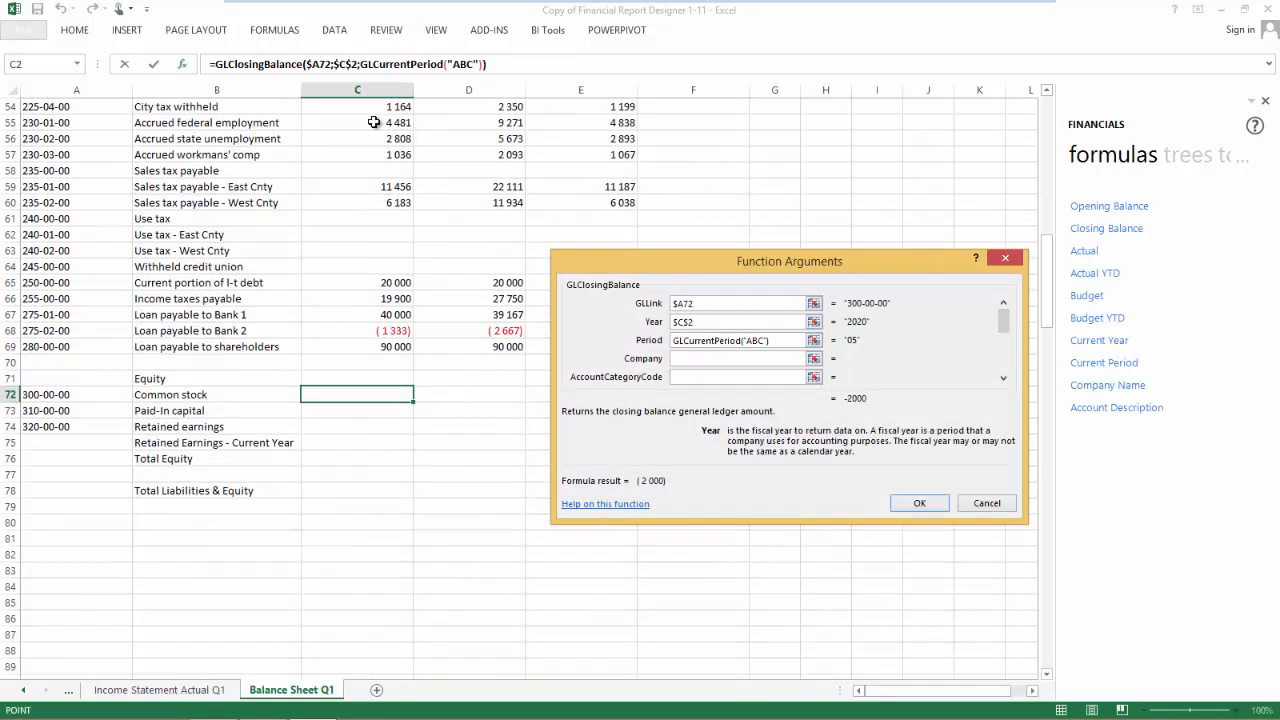
key("Tab")
scroll(550, 240, "up", 18)
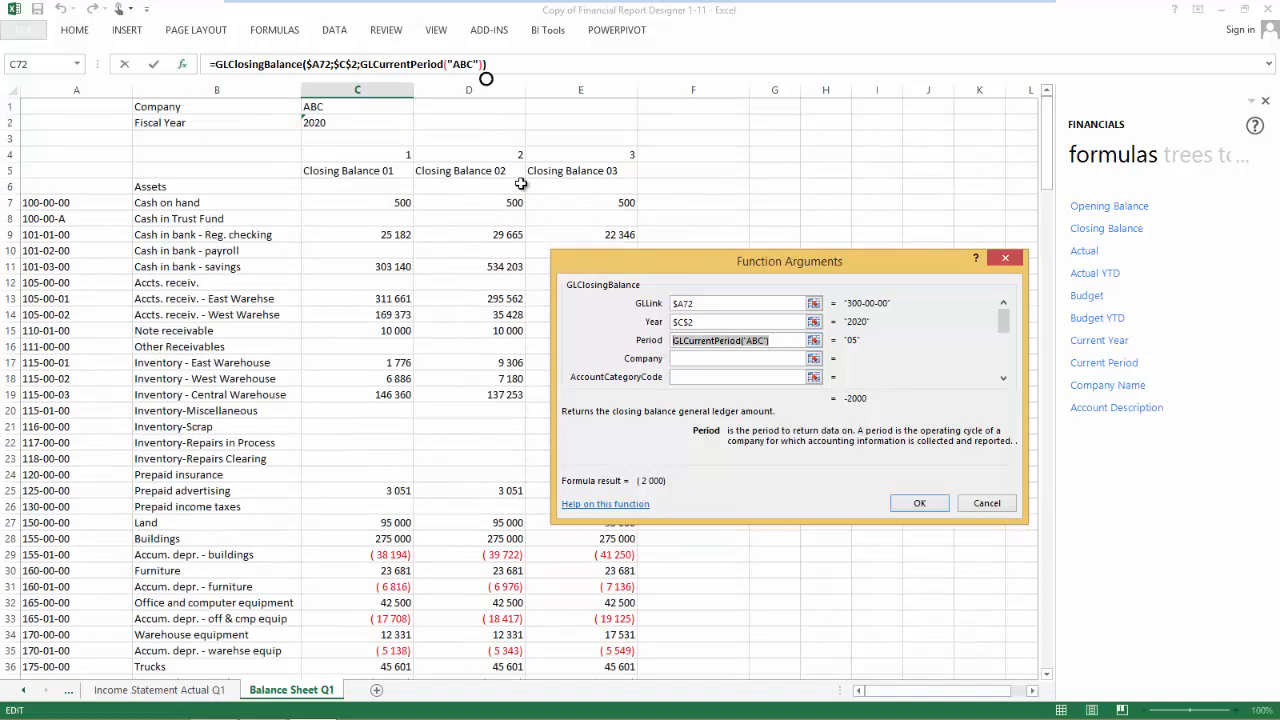
left_click(388, 156)
key("F4")
key("F4")
Set the C72 formula's Company argument to $C$1 and apply the arguments
left_click(690, 358)
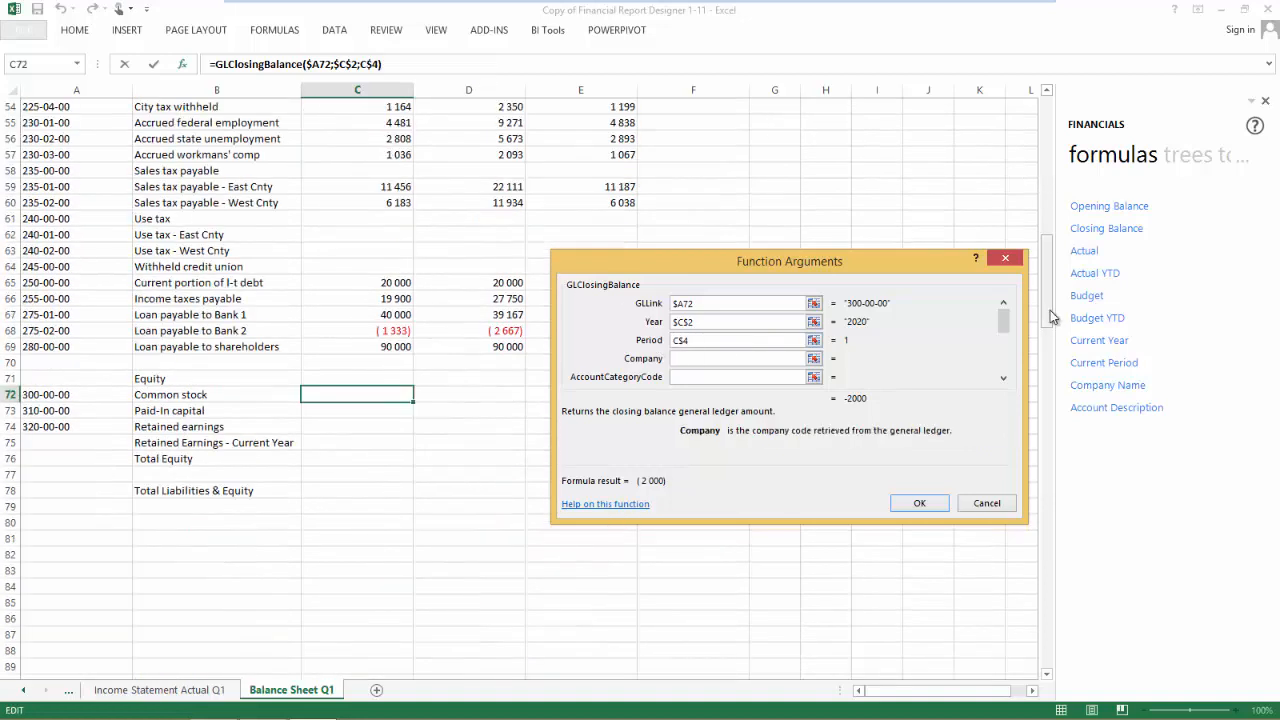
scroll(380, 150, "up", 18)
left_click(367, 108)
key("F4")
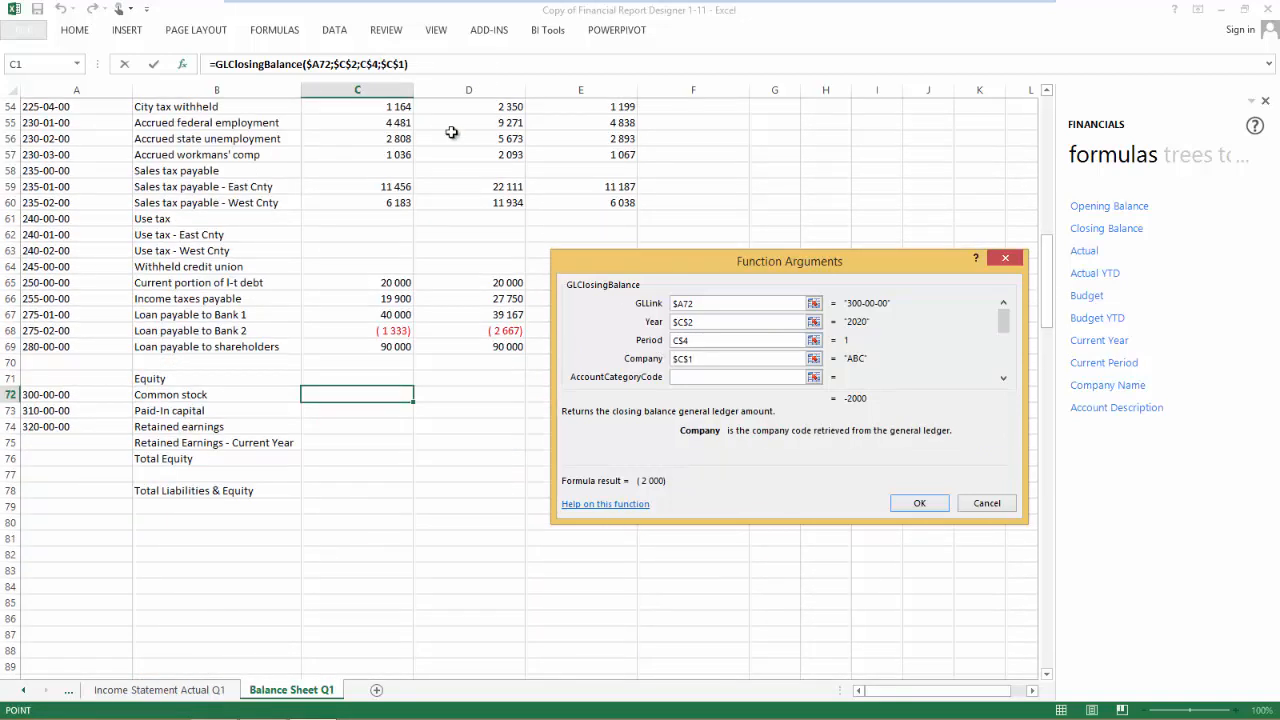
left_click(919, 503)
Add a minus sign before GLClosingBalance in the C72 formula to reverse its sign
left_click(218, 64)
type("-")
key("Return")
Fill the negated C72 formula down through row 74 and across to column E for the equity accounts
left_click(346, 397)
left_click_drag(413, 402, 414, 434)
left_click_drag(414, 434, 636, 440)
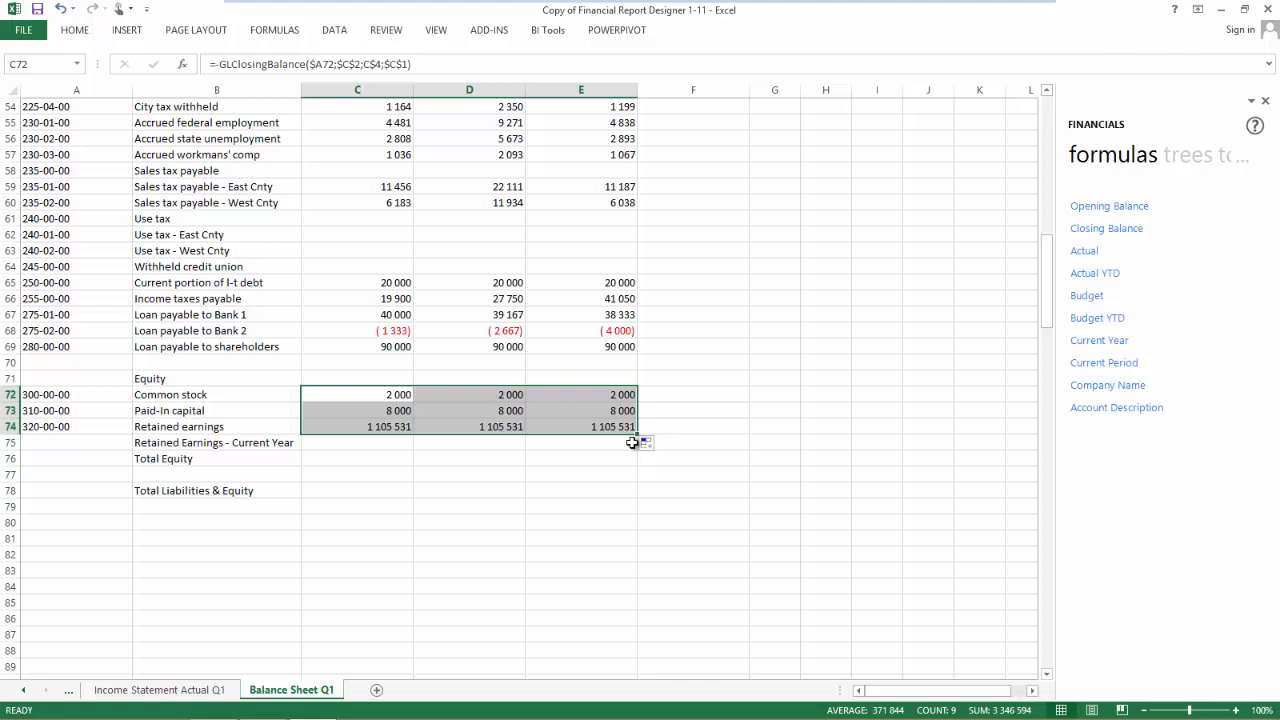
Enter a SUBTOTAL formula in C6 on the Assets row, using function 9 (SUM) over C7:C40
scroll(556, 440, "up", 8)
scroll(556, 440, "up", 10)
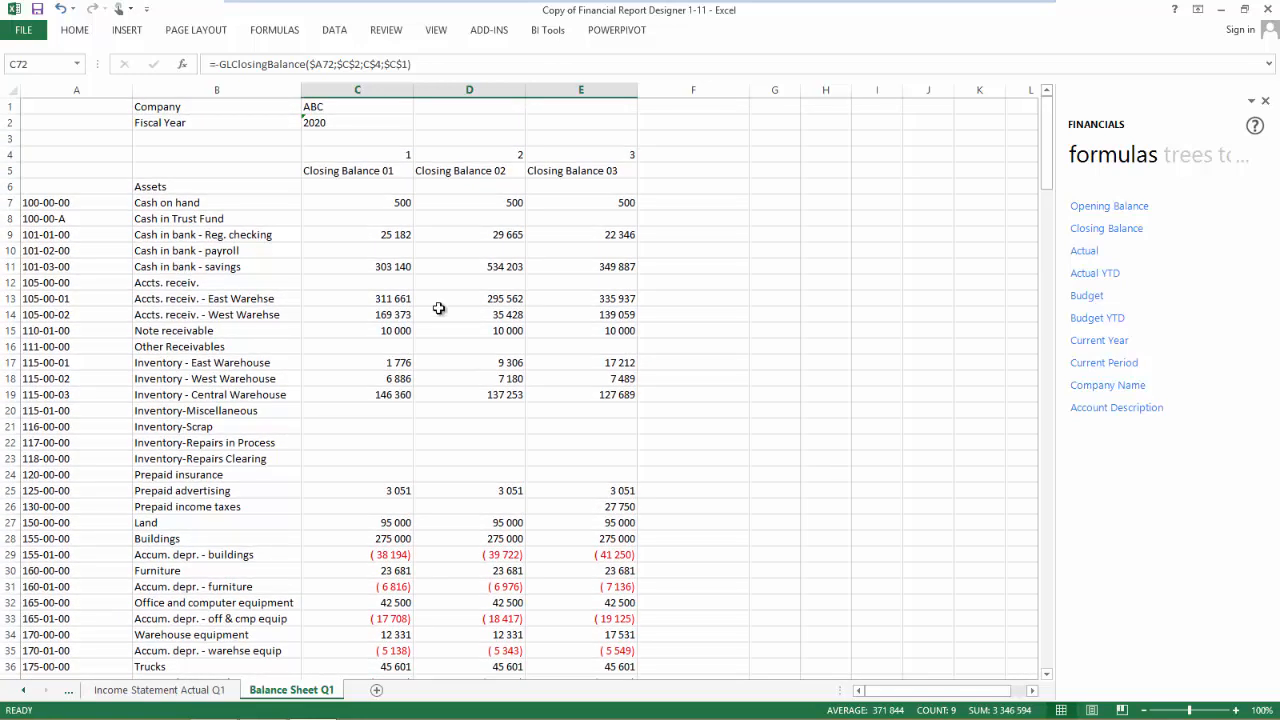
left_click(380, 188)
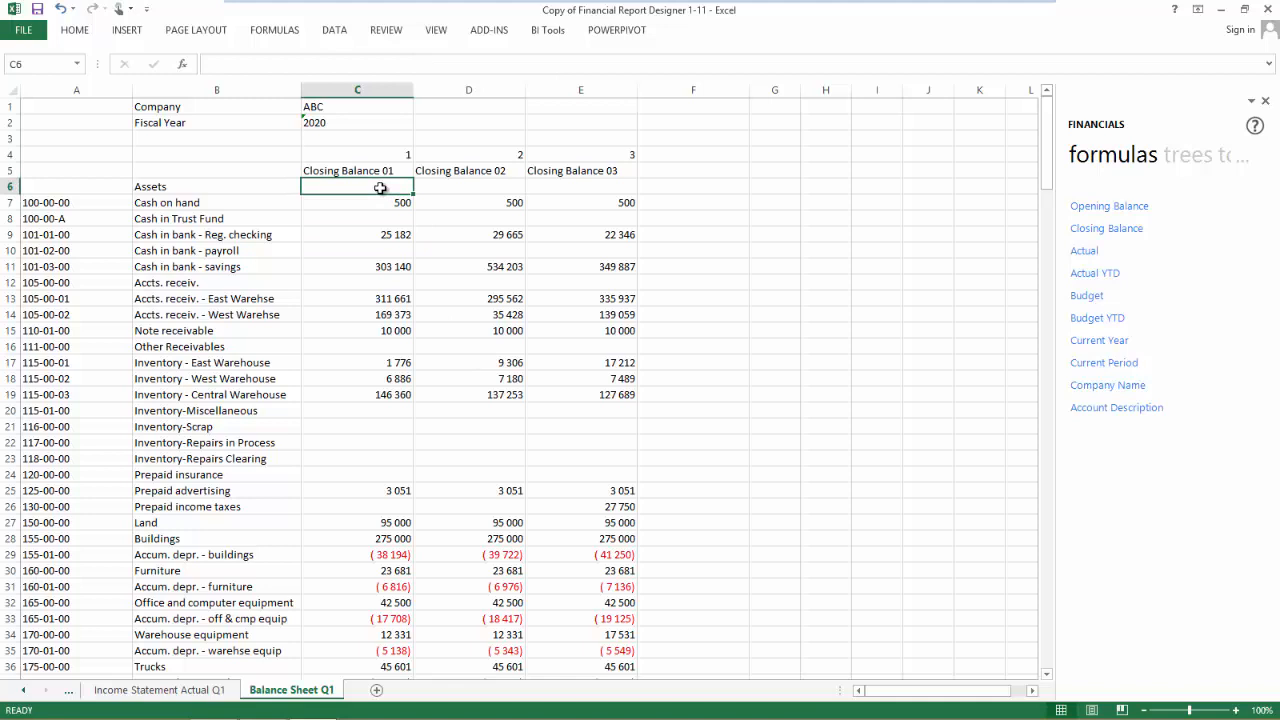
type("=subtot")
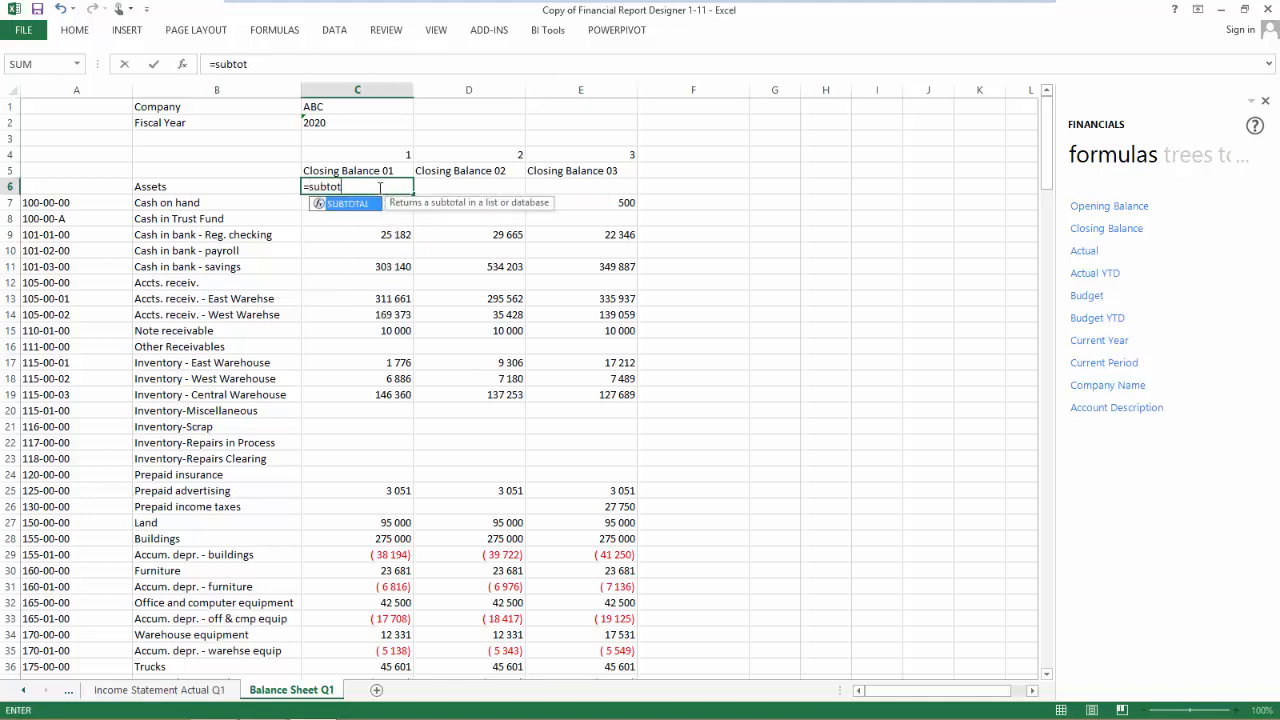
double_click(327, 204)
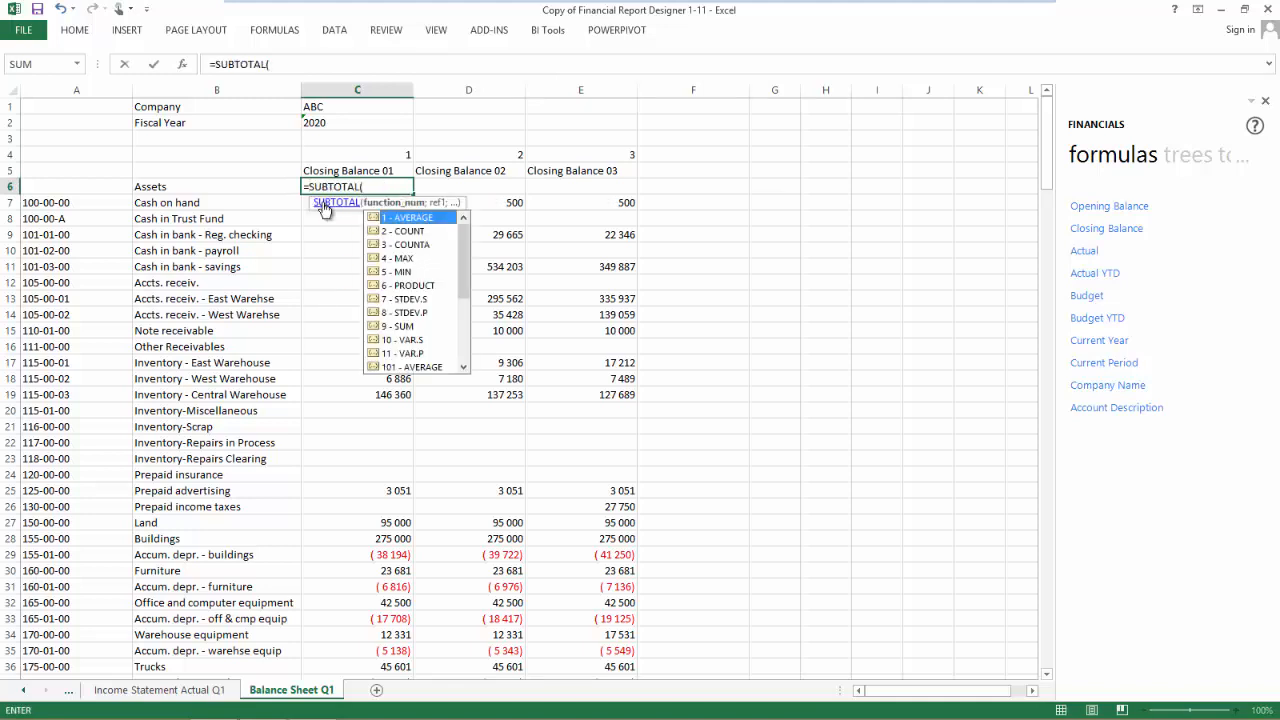
double_click(378, 325)
type(";")
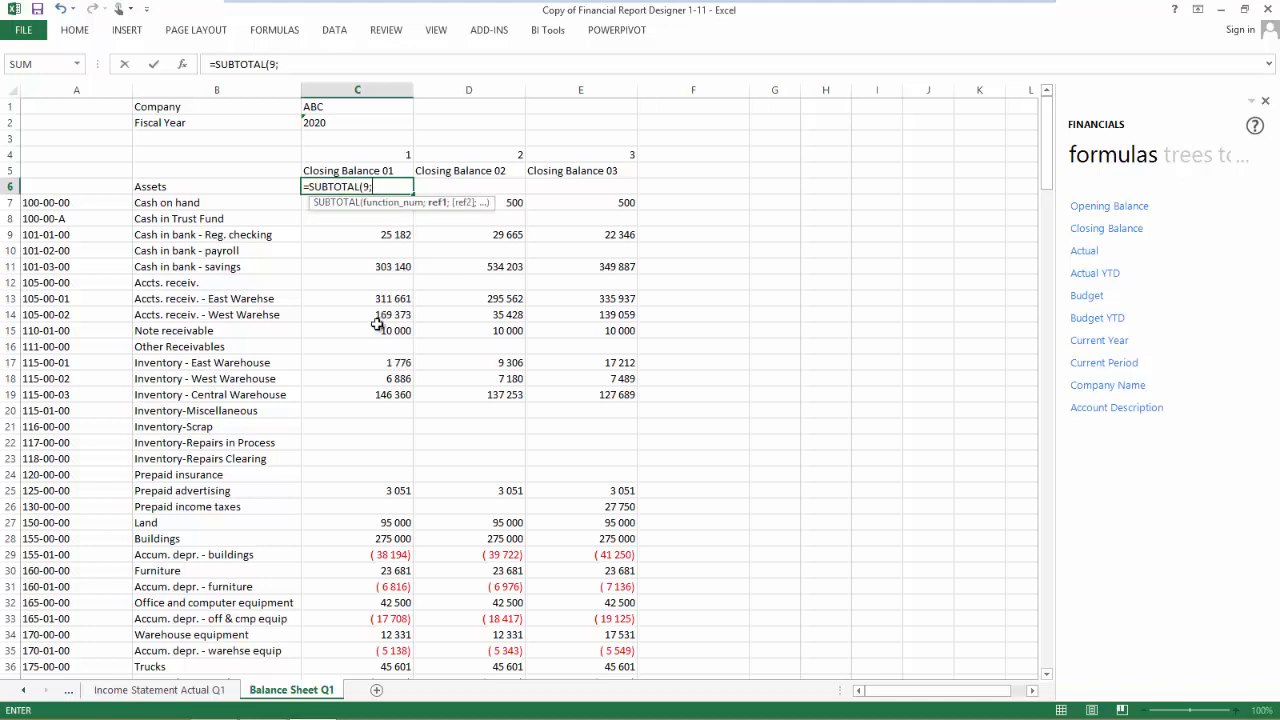
left_click_drag(307, 206, 325, 653)
key("Return")
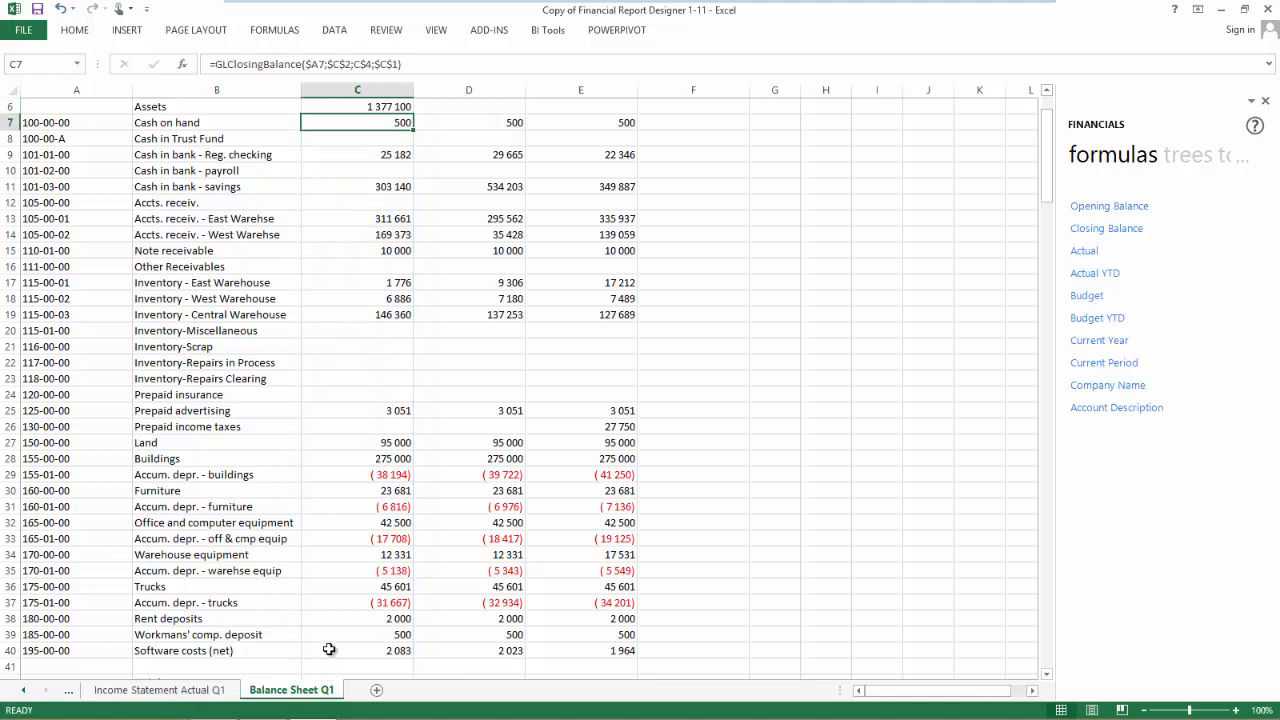
Extend the Assets subtotal from C6 across to D6 and E6
scroll(330, 668, "up", 2)
left_click(398, 187)
left_click_drag(411, 192, 580, 199)
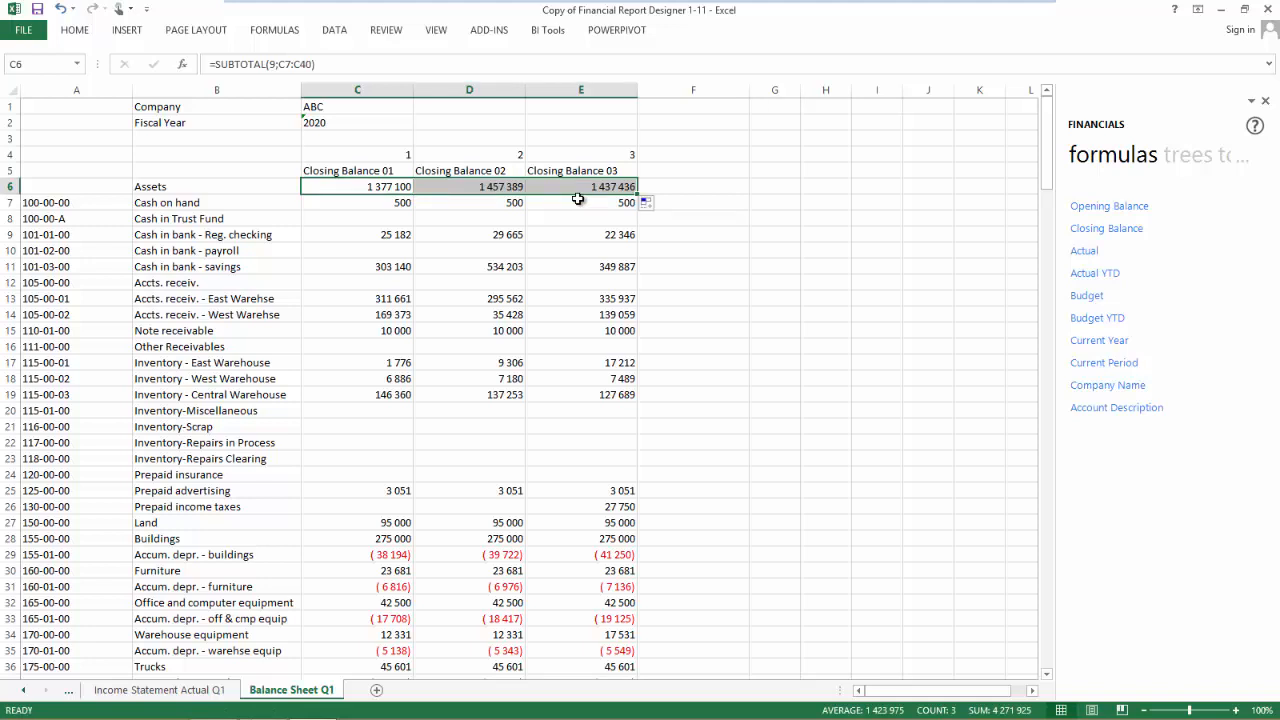
Copy the Assets subtotal formula from C6 and paste it into C42 on the Liabilities row
left_click(390, 187)
right_click(382, 188)
left_click(415, 218)
scroll(371, 474, "down", 4)
scroll(370, 455, "down", 3)
left_click(368, 431)
right_click(368, 431)
left_click(400, 160)
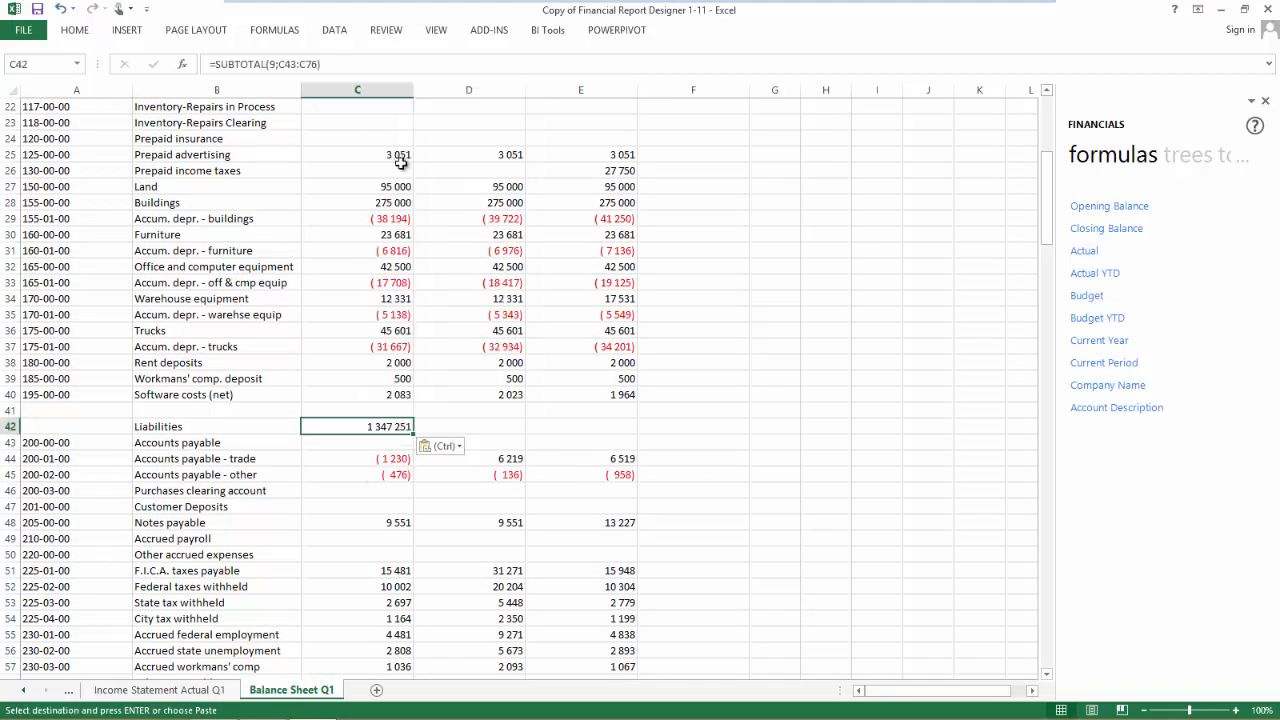
Shorten the range in the C42 Liabilities subtotal to C43:C69
double_click(378, 425)
scroll(380, 515, "down", 7)
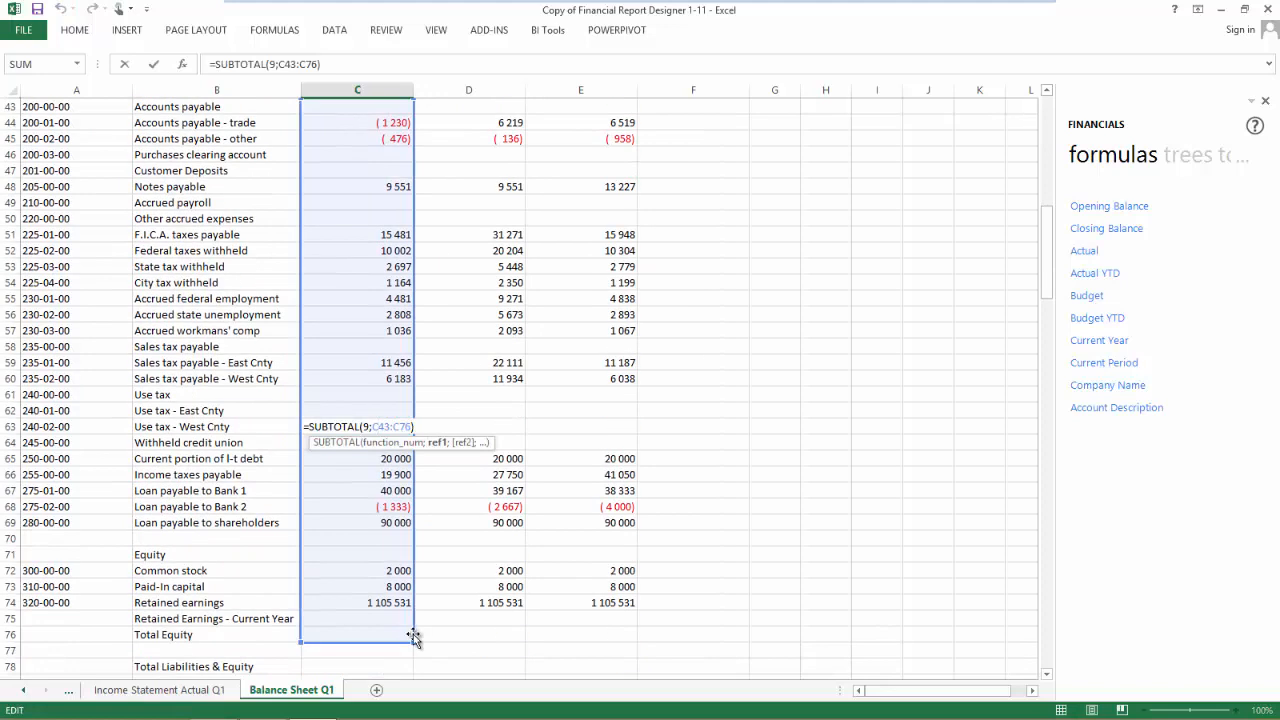
left_click_drag(414, 628, 423, 523)
key("Return")
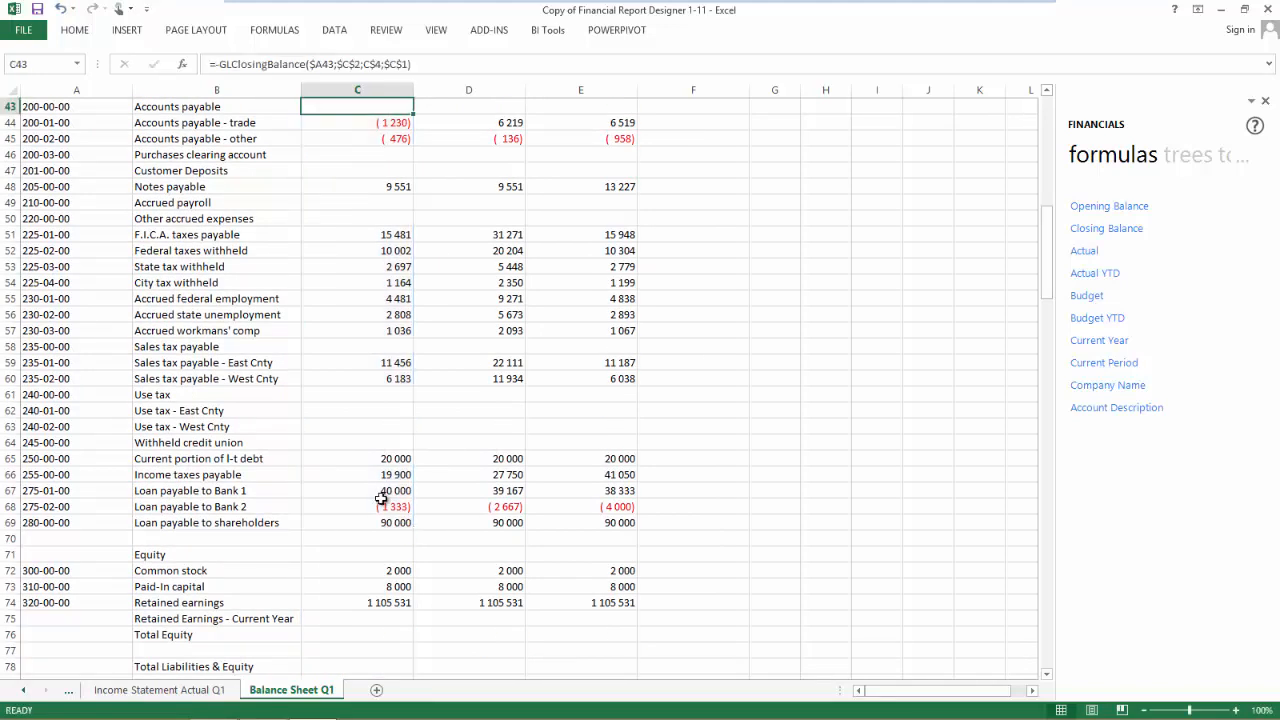
Extend the Liabilities subtotal from C42 across to D42 and E42
scroll(381, 498, "up", 3)
left_click(370, 236)
left_click_drag(413, 242, 580, 242)
Copy the Liabilities subtotal formula from C42 and paste it into C71 on the Equity row
right_click(357, 236)
left_click(395, 266)
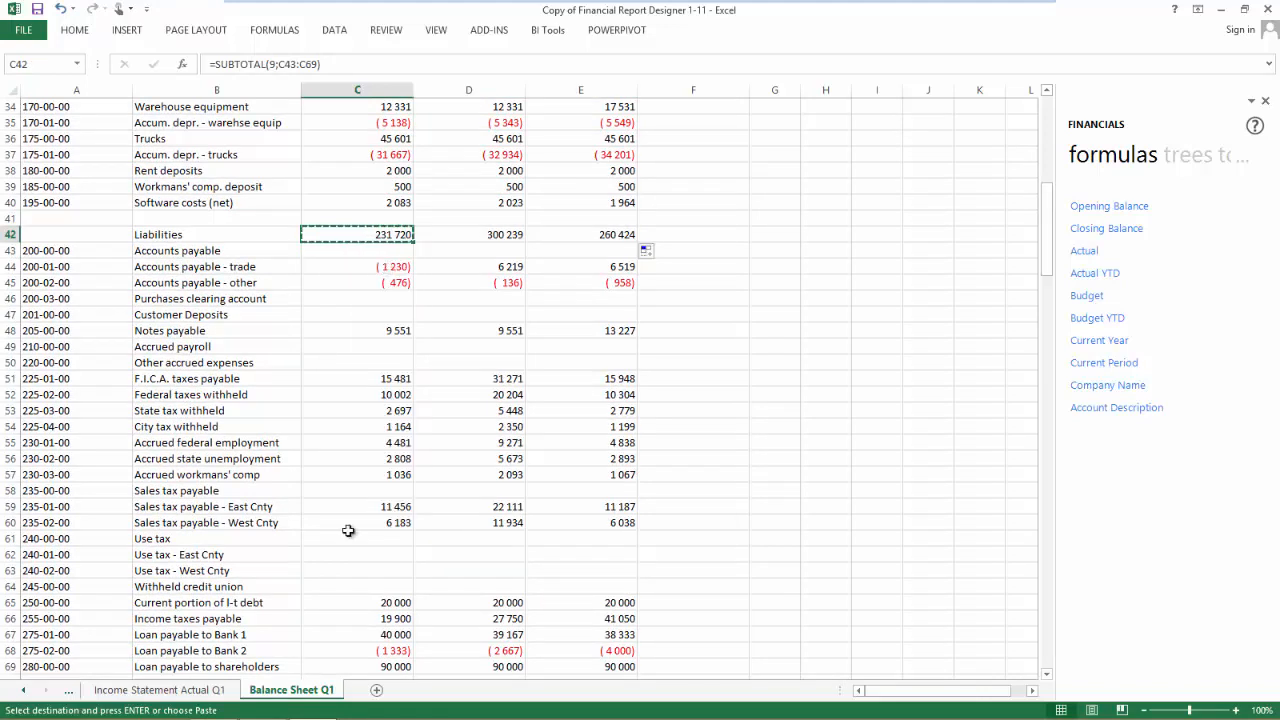
scroll(387, 333, "down", 3)
left_click(407, 555)
right_click(371, 556)
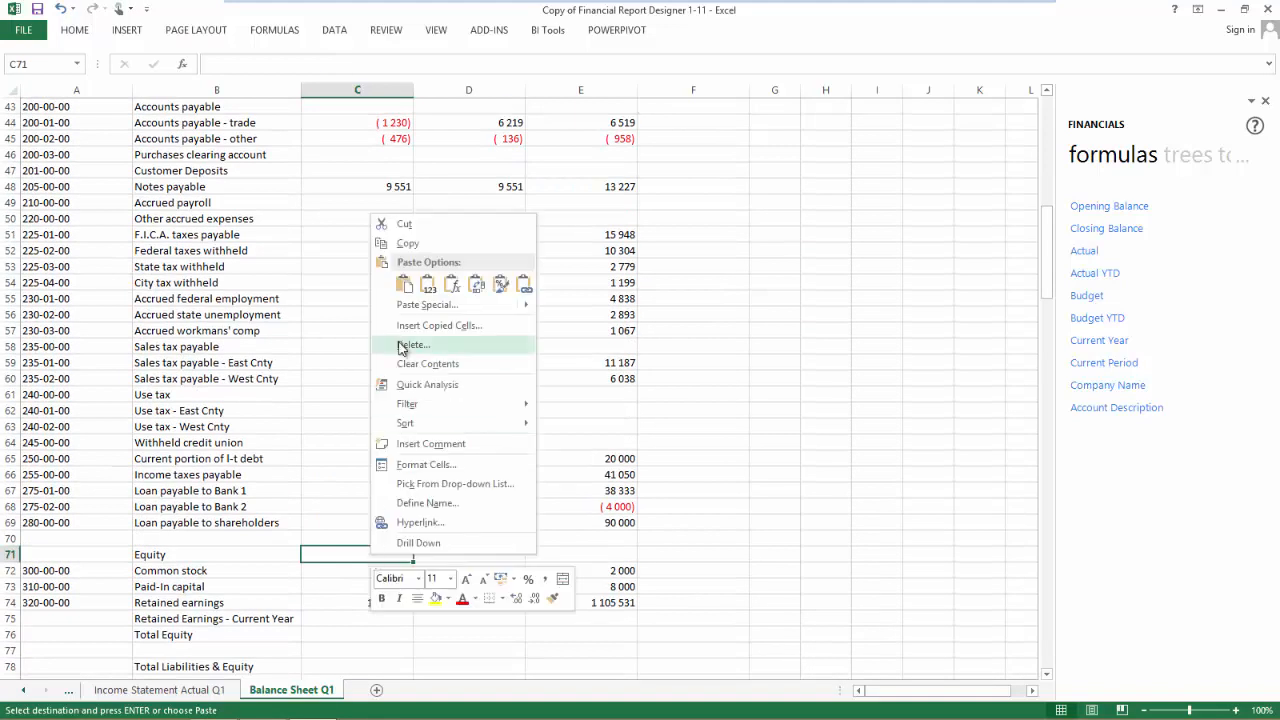
left_click(405, 284)
Shorten the range in the C71 Equity subtotal to C72:C74 and extend the formula across to D71 and E71
double_click(340, 552)
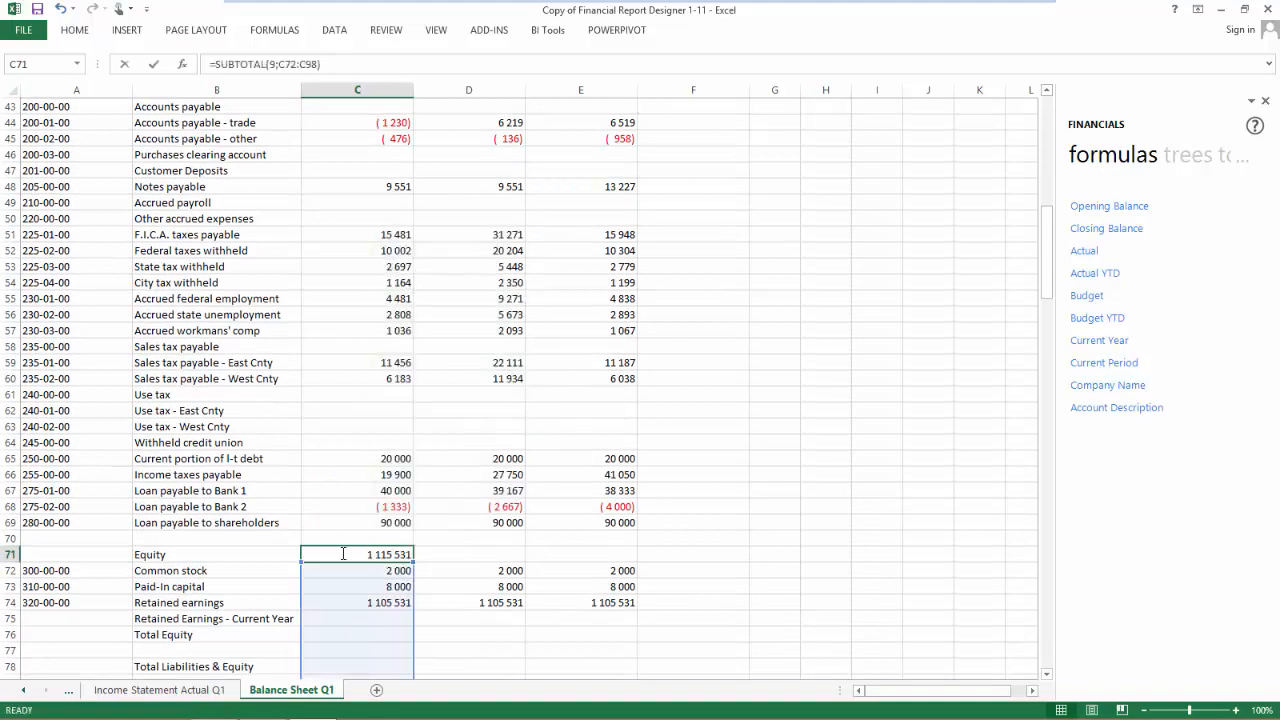
scroll(363, 660, "down", 8)
left_click_drag(411, 611, 588, 180)
key("Return")
left_click(398, 171)
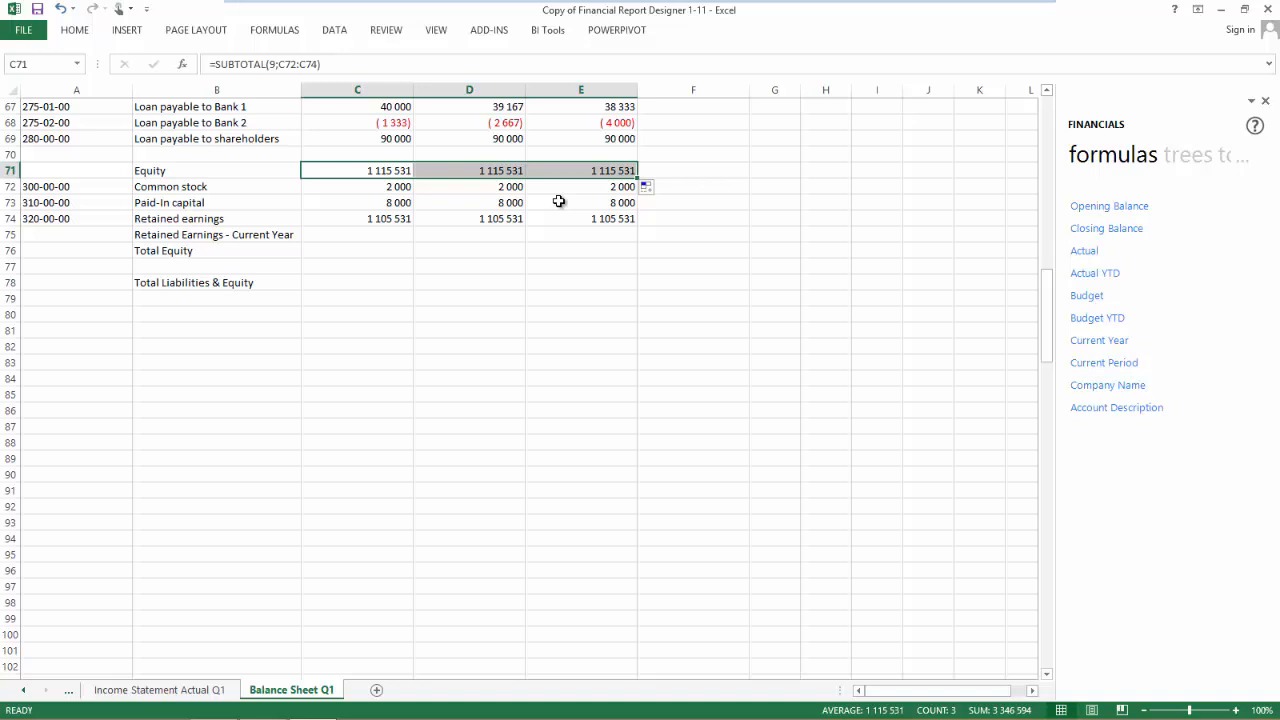
Link C75, Retained Earnings - Current Year for period 1, to Net Income (Loss) in D167 of the Income Statement Actual Q1 sheet
left_click(391, 234)
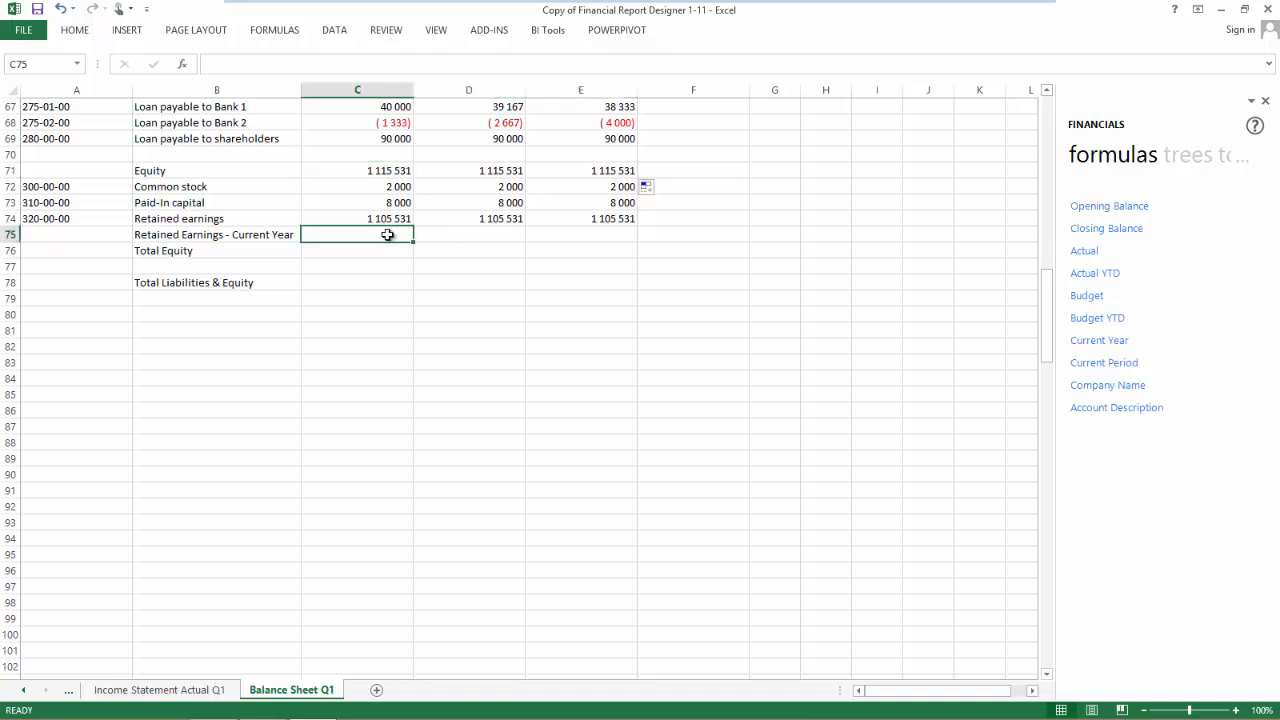
type("=")
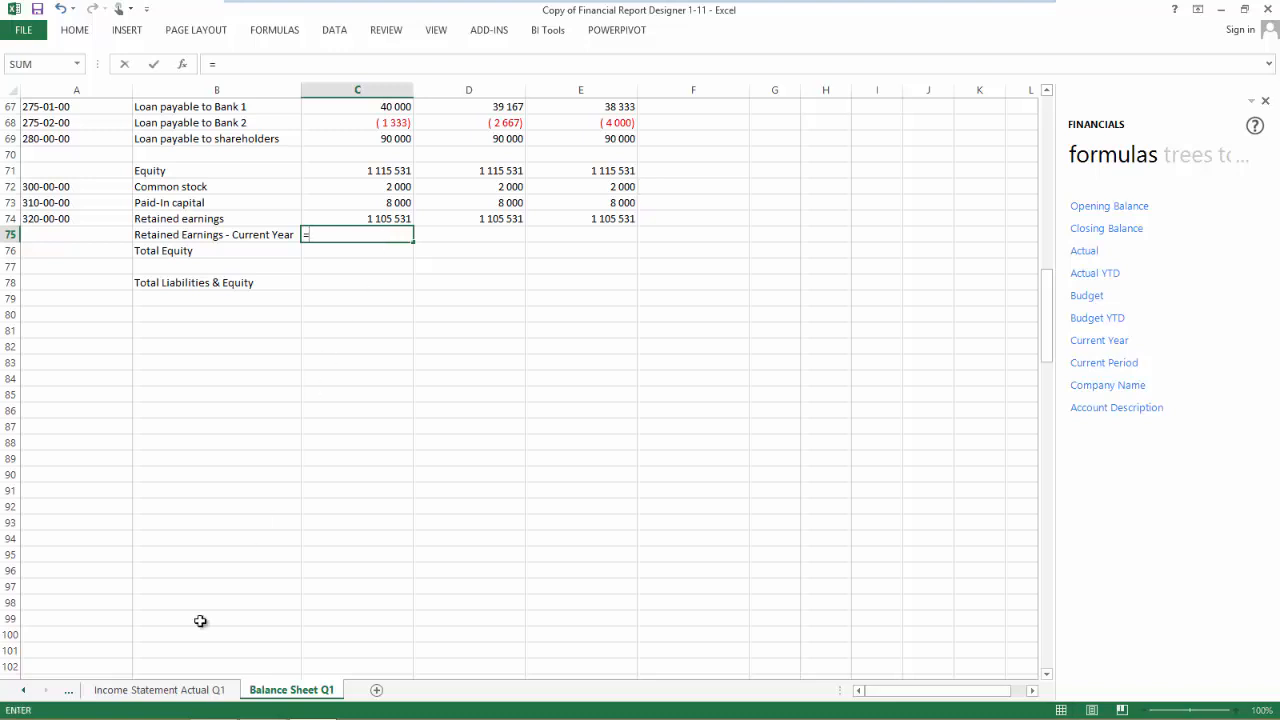
left_click(160, 690)
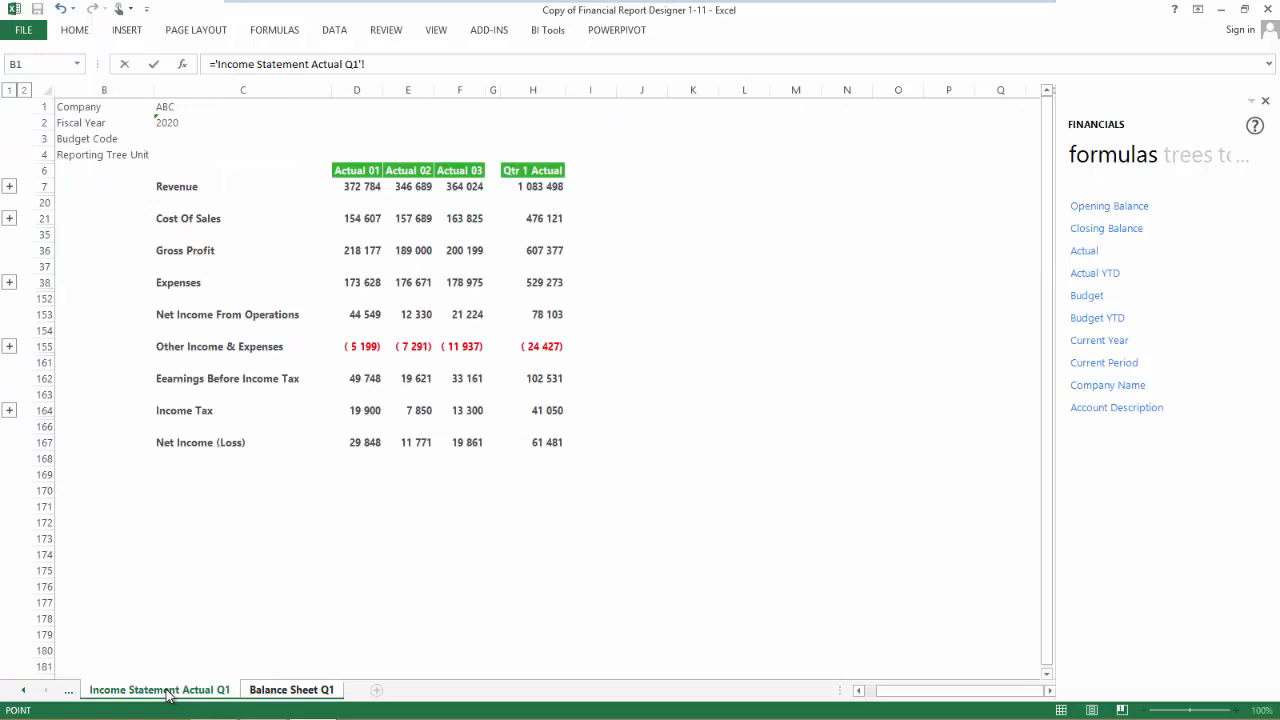
left_click(363, 443)
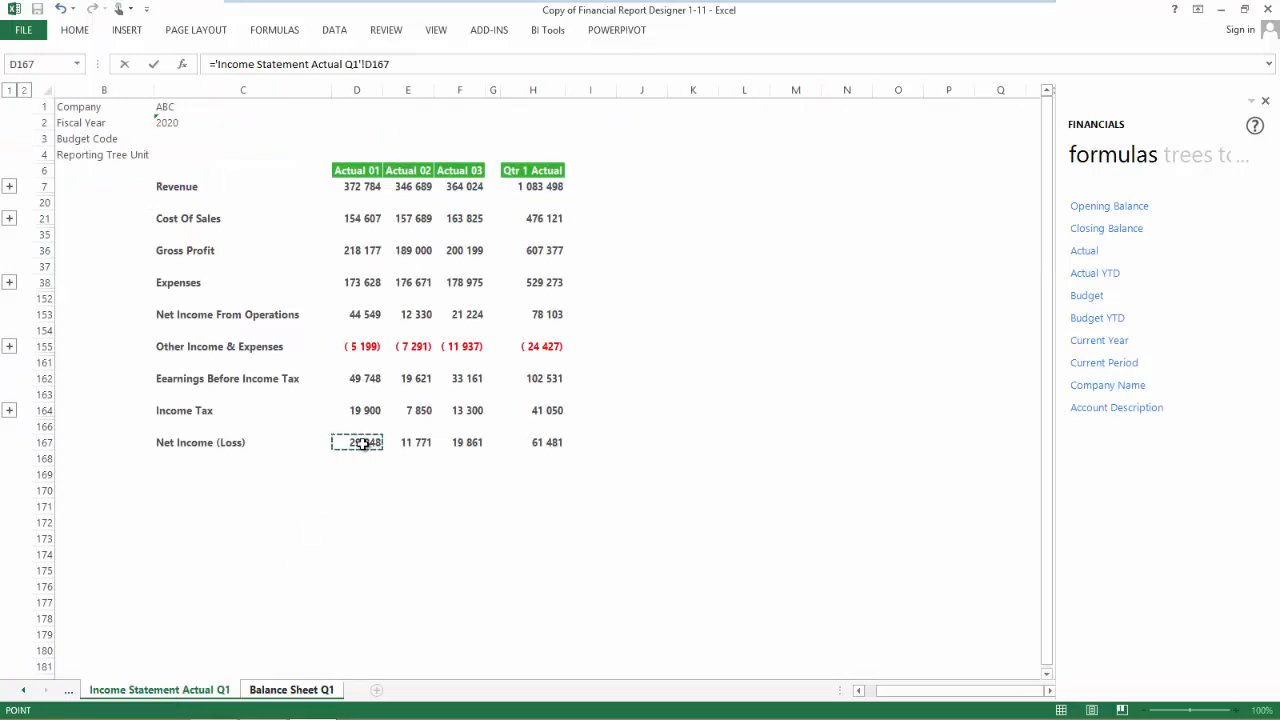
key("Return")
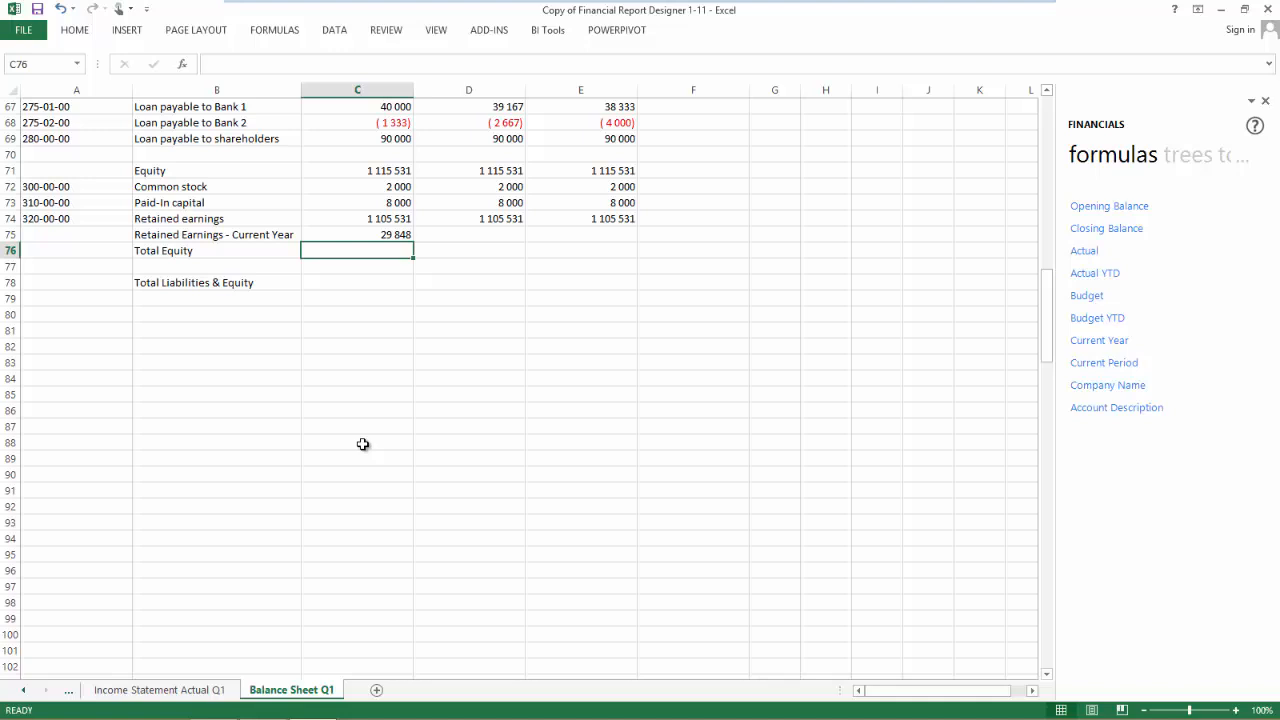
Enter a formula in D75 adding E167 of the Income Statement Actual Q1 sheet to the previous period's retained earnings in C75
left_click(480, 235)
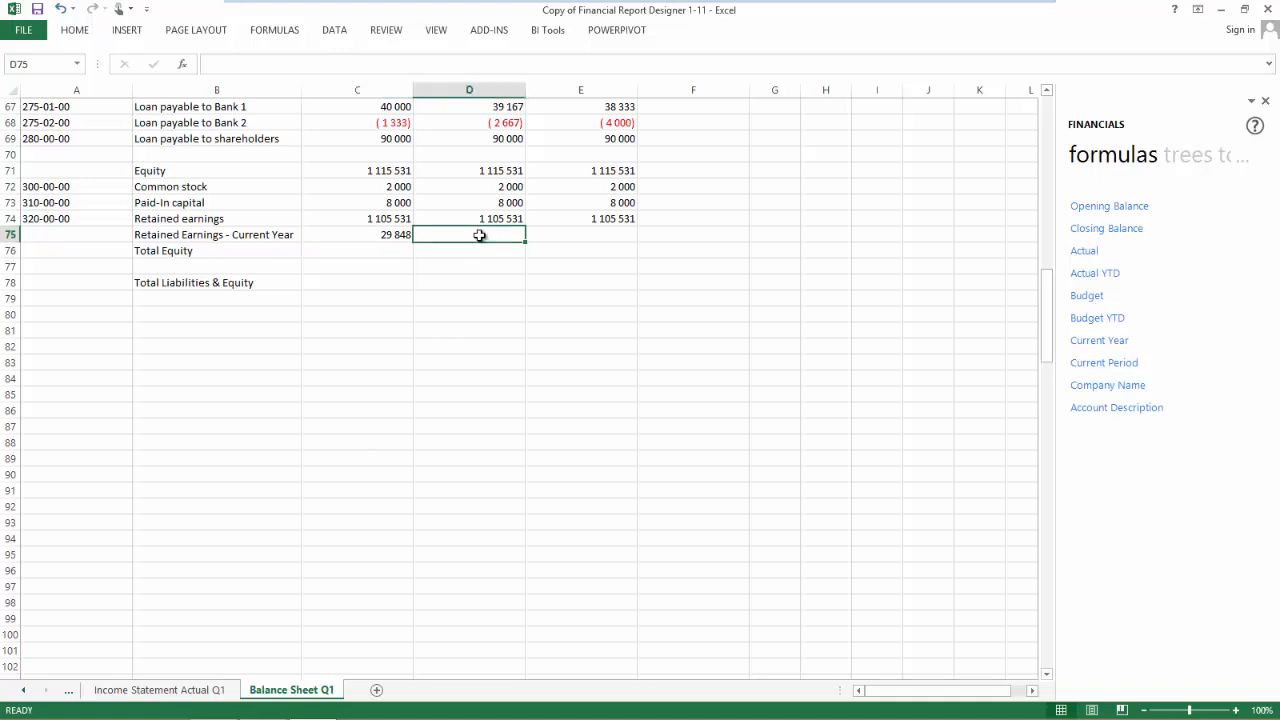
type("=")
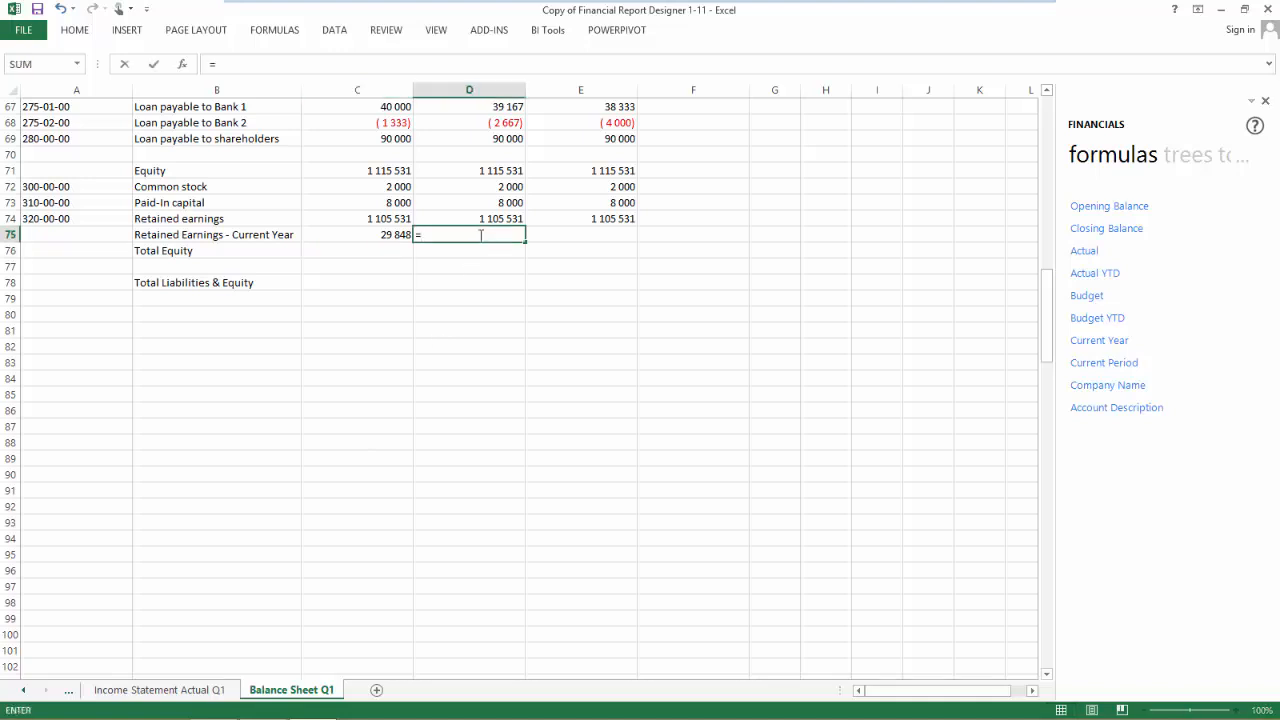
left_click(145, 692)
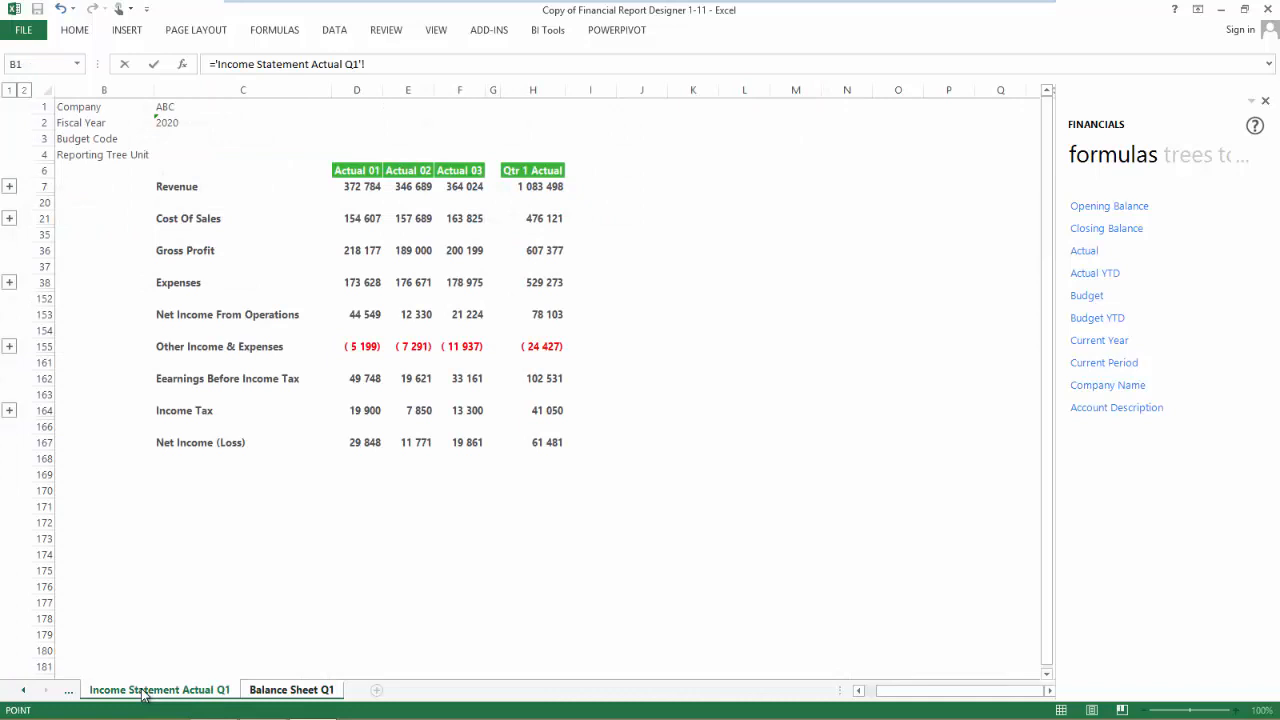
left_click(414, 443)
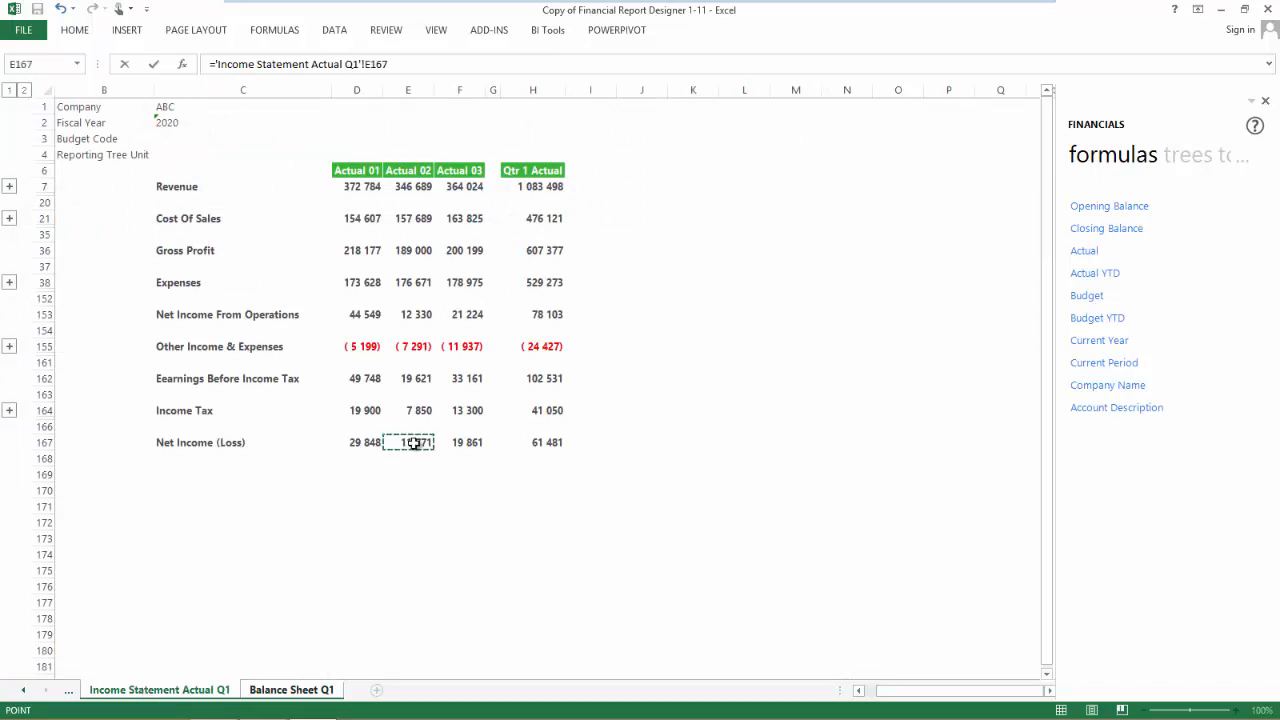
type("+")
left_click(316, 690)
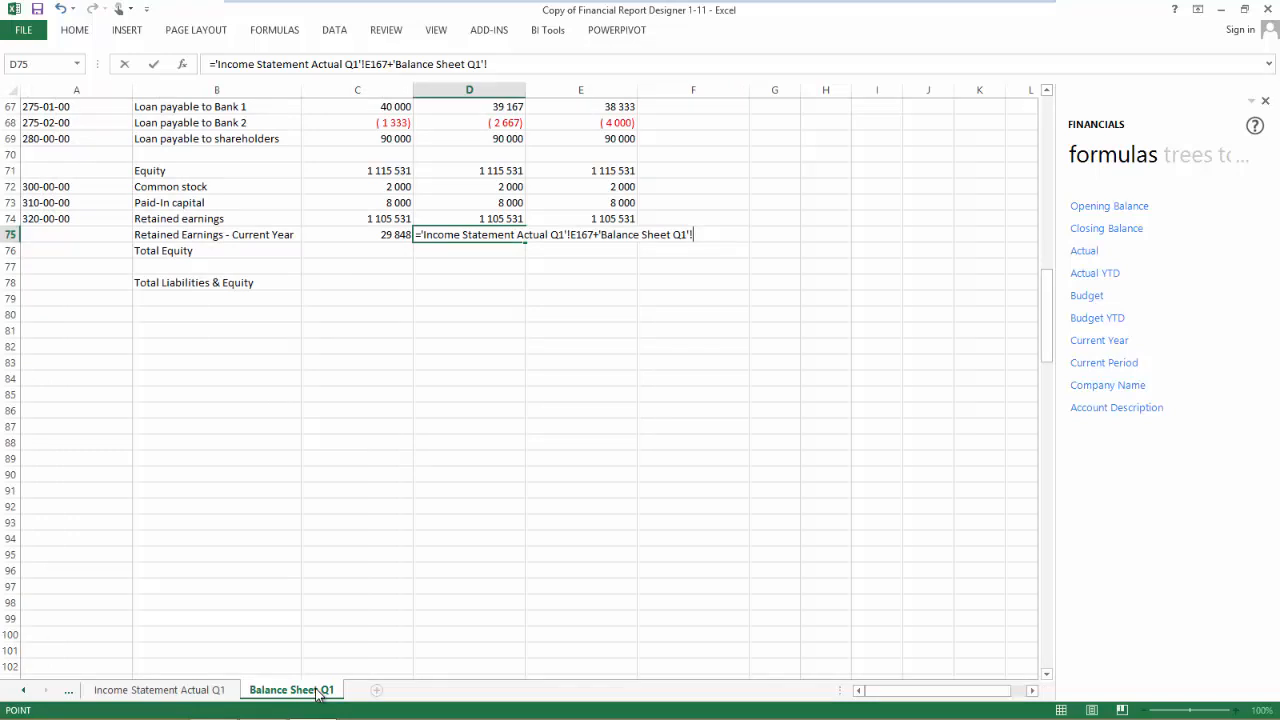
left_click(355, 234)
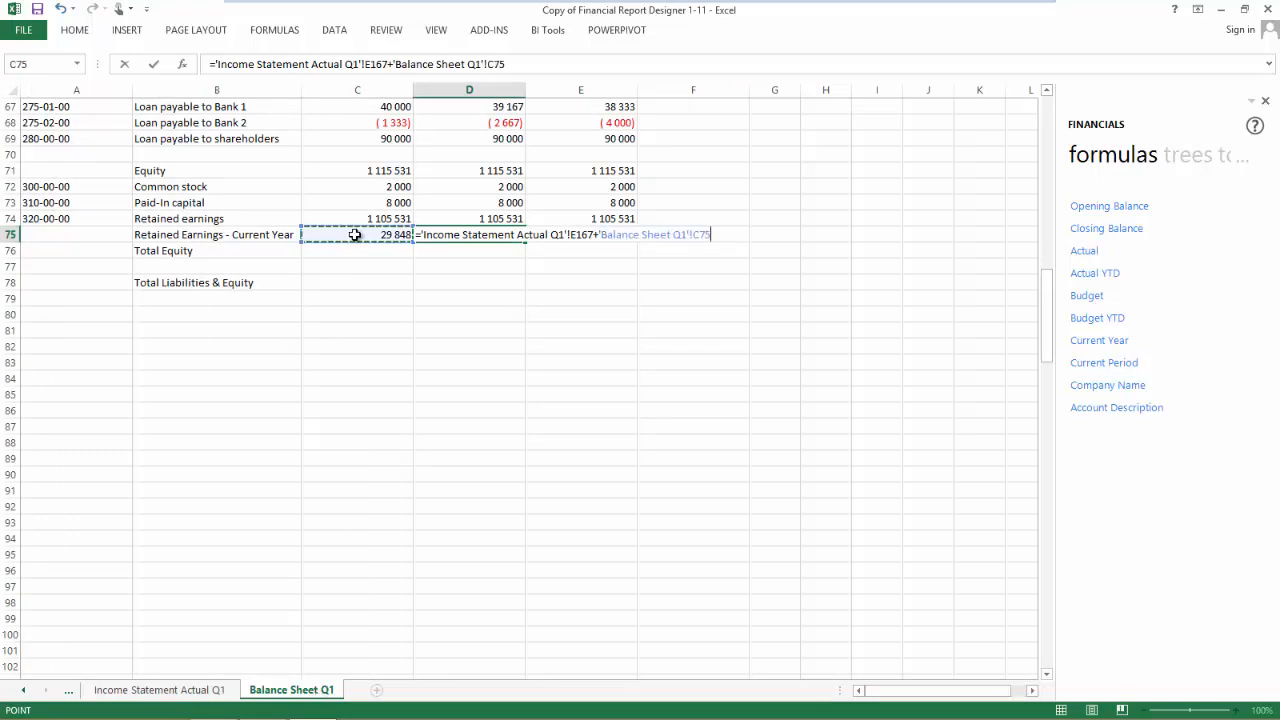
key("Return")
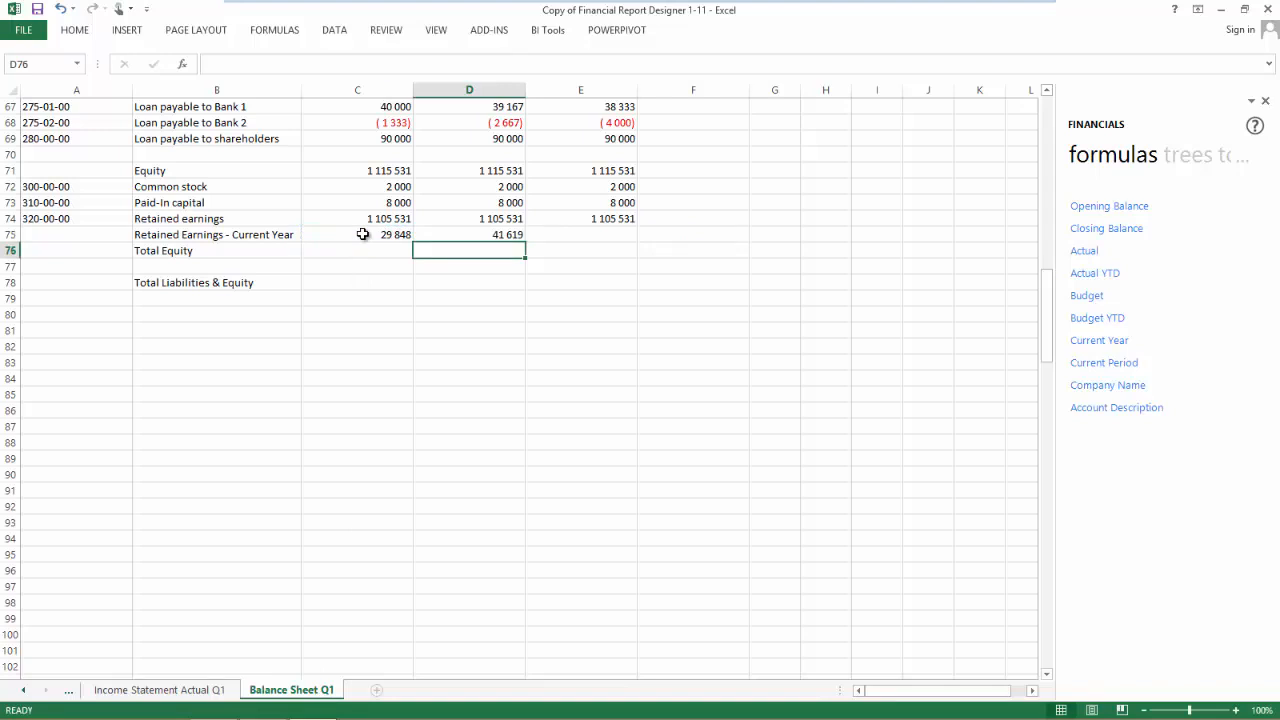
Enter a formula in E75 adding F167 of the Income Statement Actual Q1 sheet to the previous period's retained earnings in D75
left_click(560, 235)
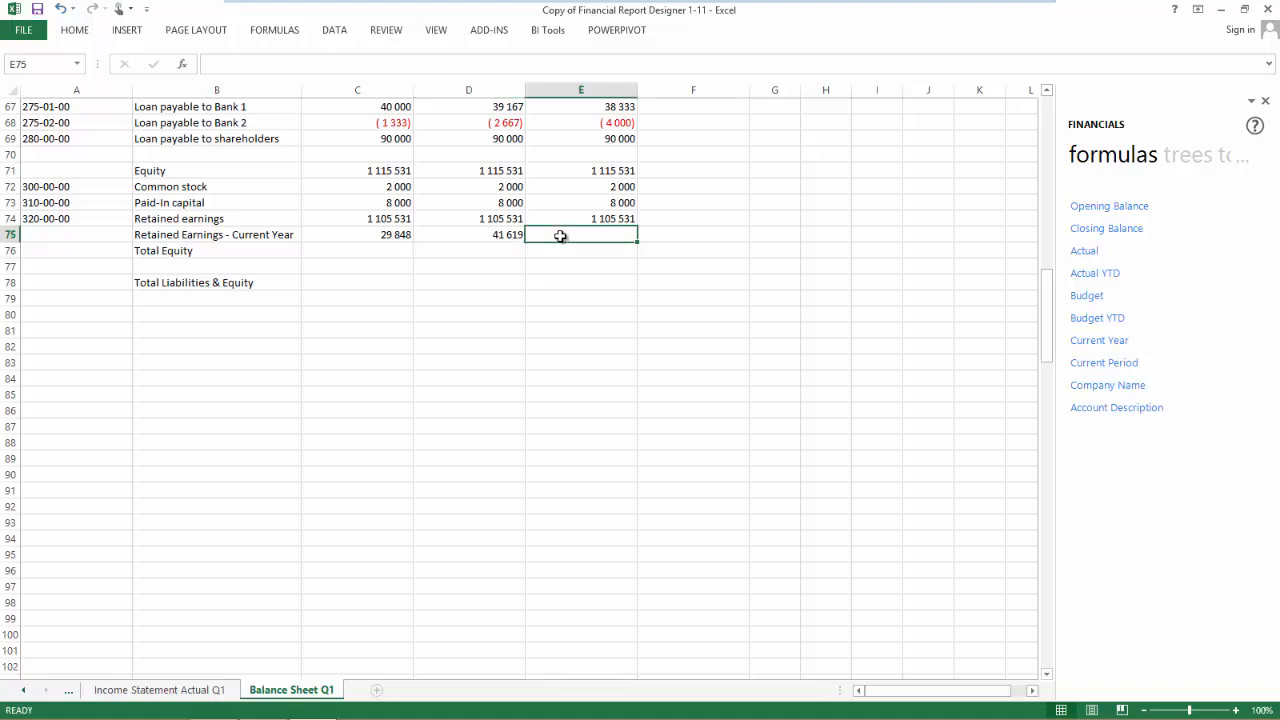
type("=")
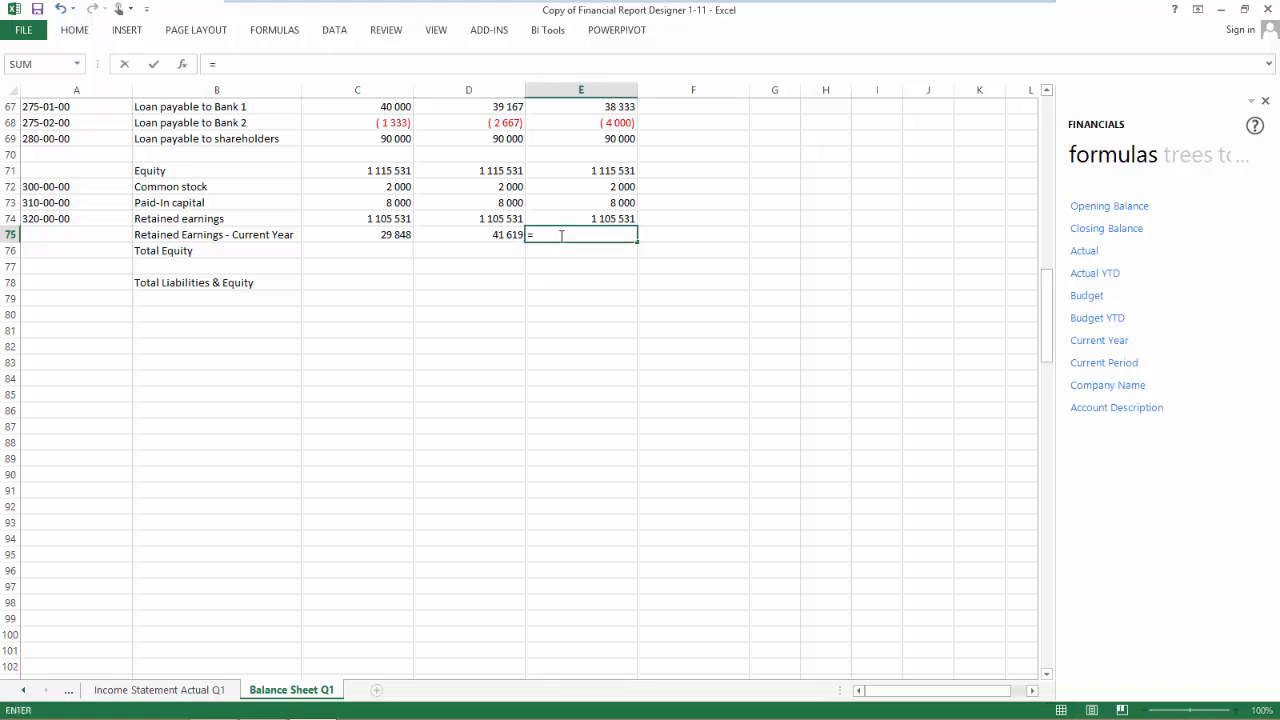
left_click(212, 690)
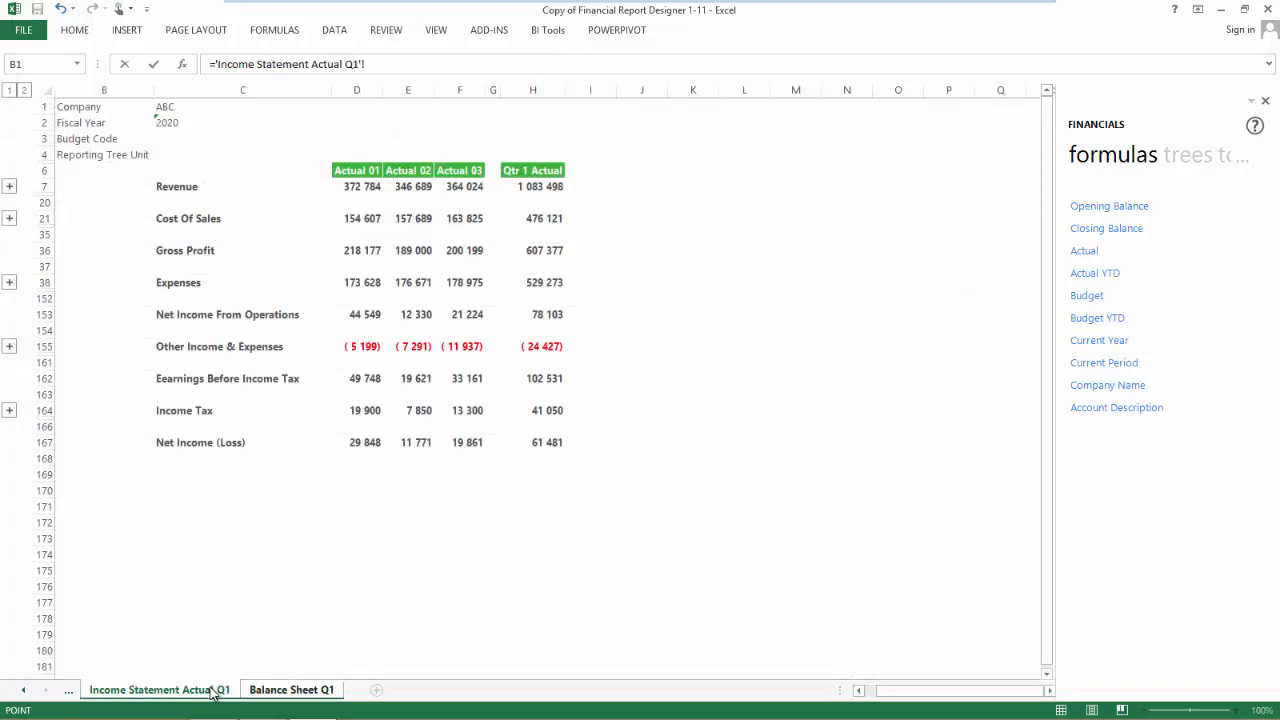
left_click(471, 441)
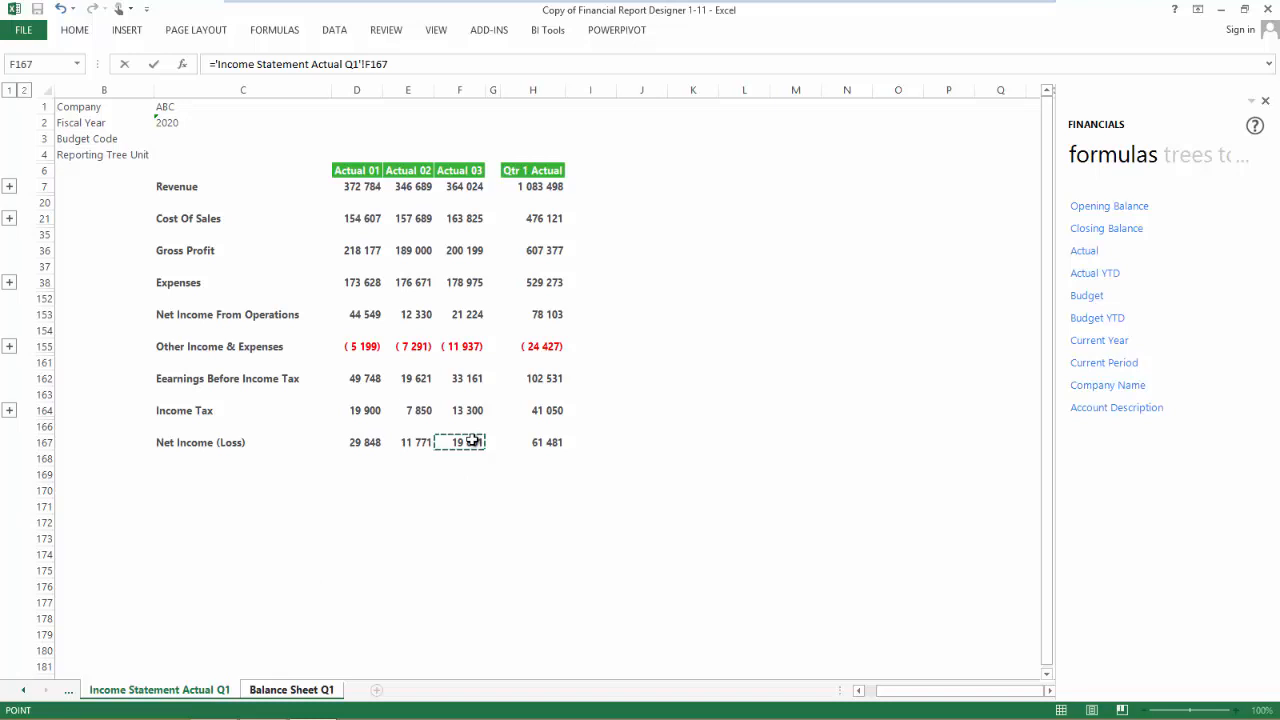
type("+")
left_click(289, 692)
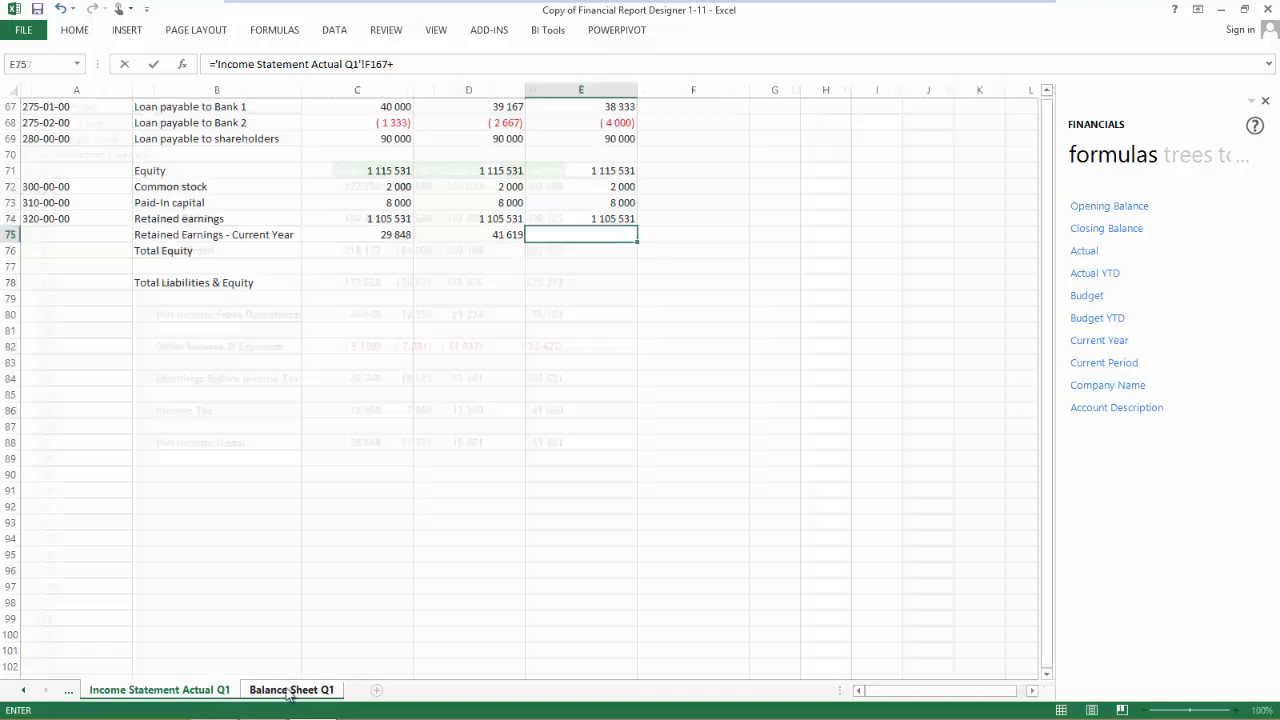
left_click(473, 235)
key("Return")
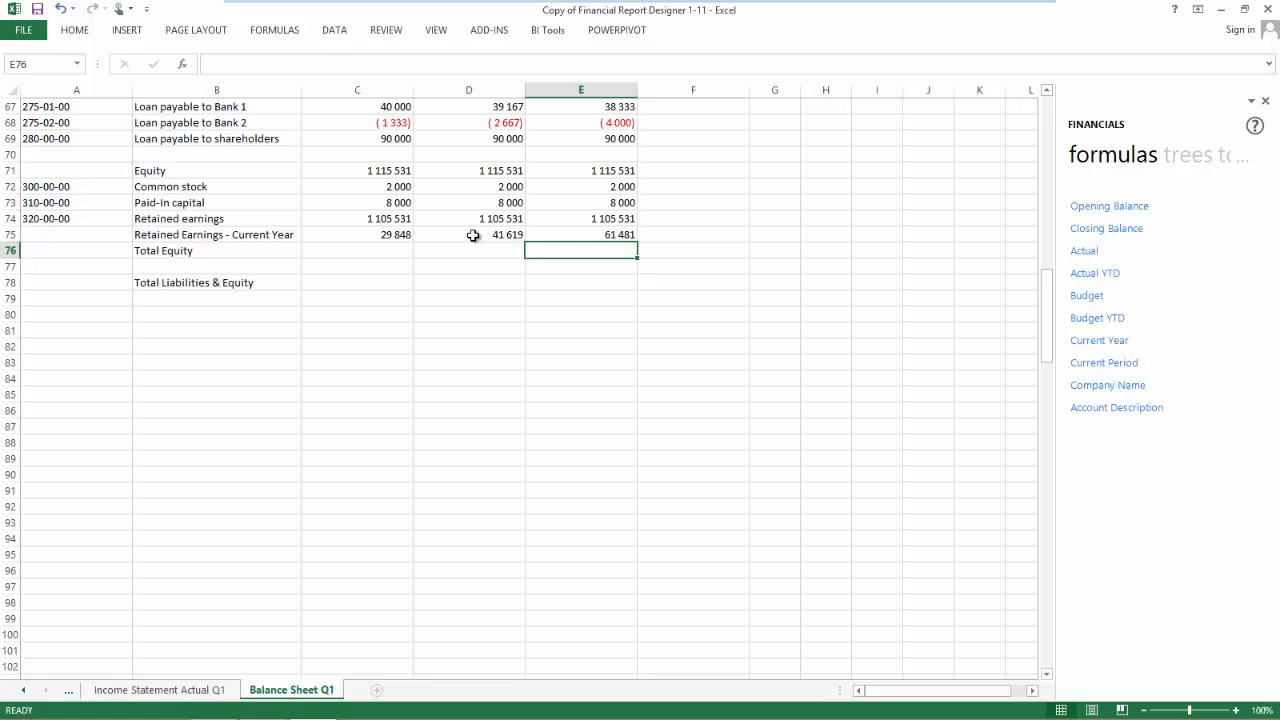
Calculate Total Equity in C76 with =SUM(C71+C75) and extend the formula across to D76 and E76
left_click(396, 251)
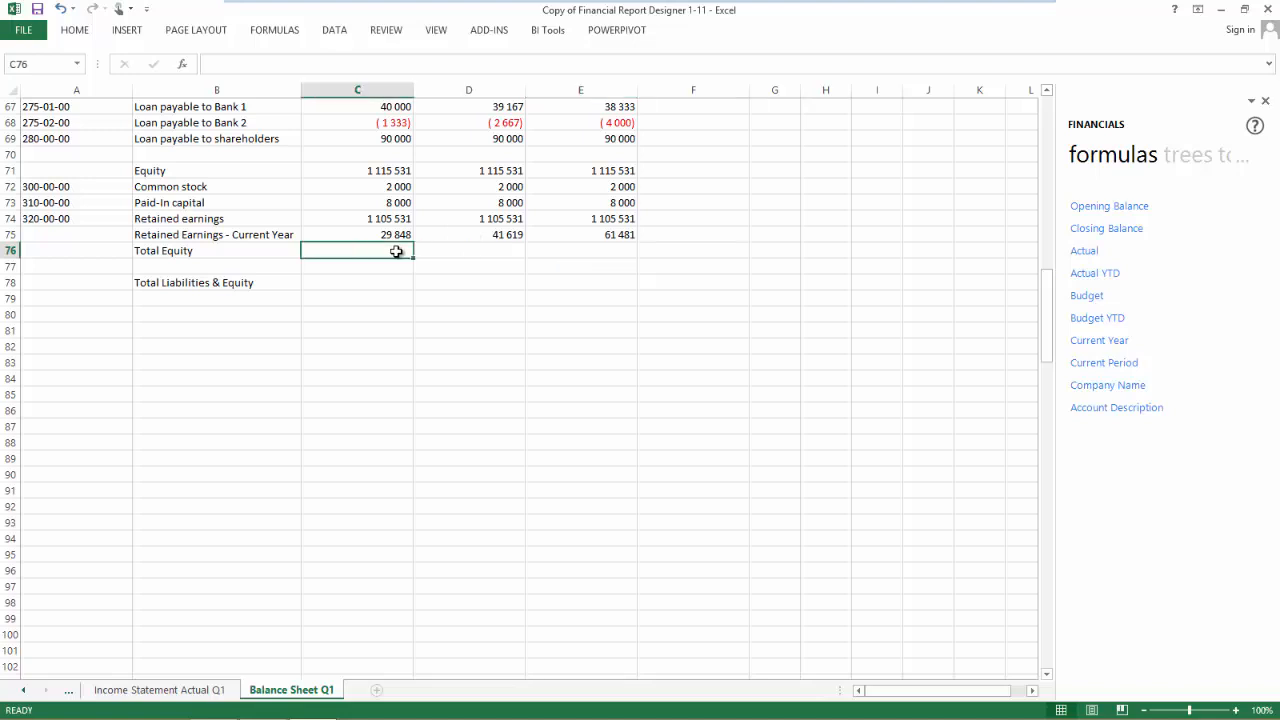
type("=sum")
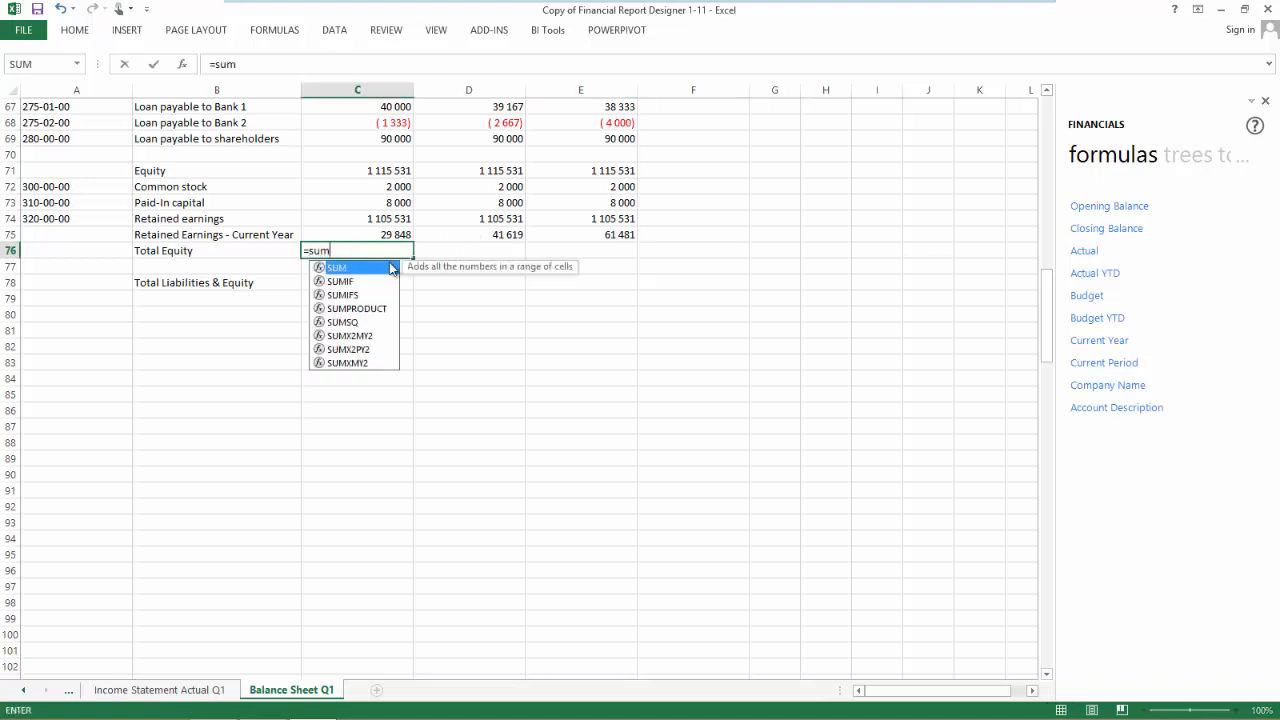
key("Tab")
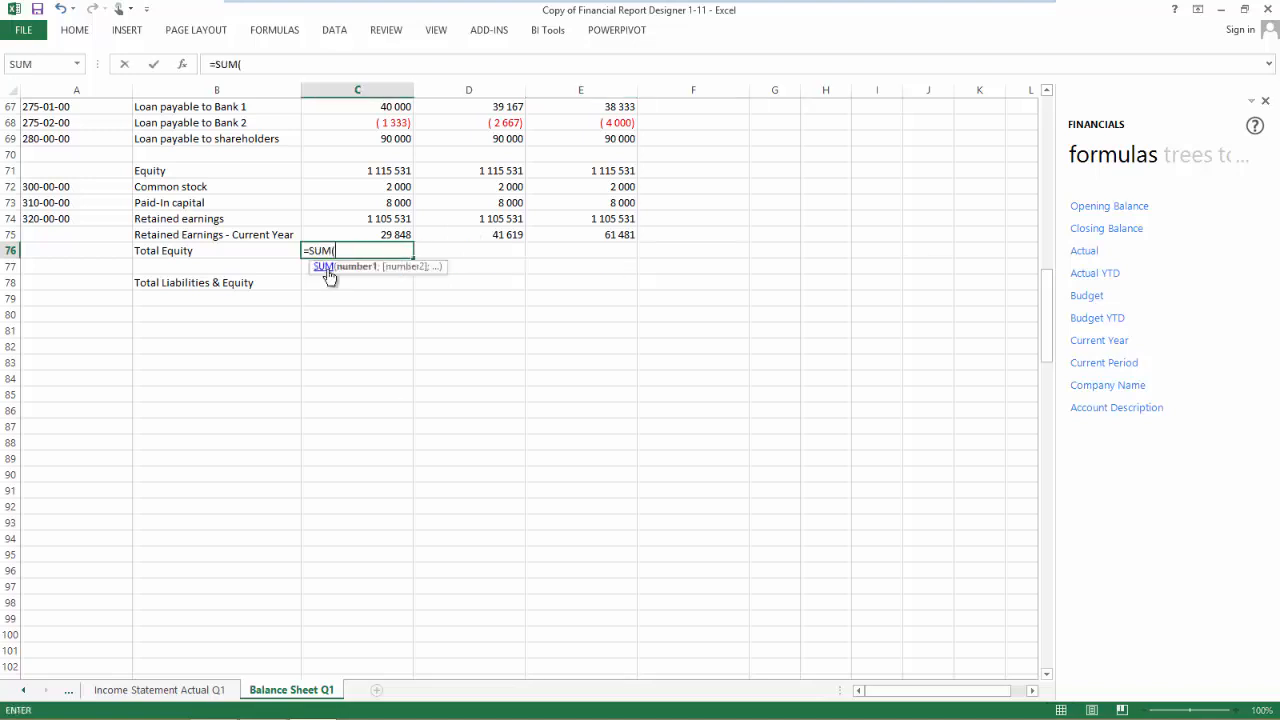
left_click(338, 172)
type("+")
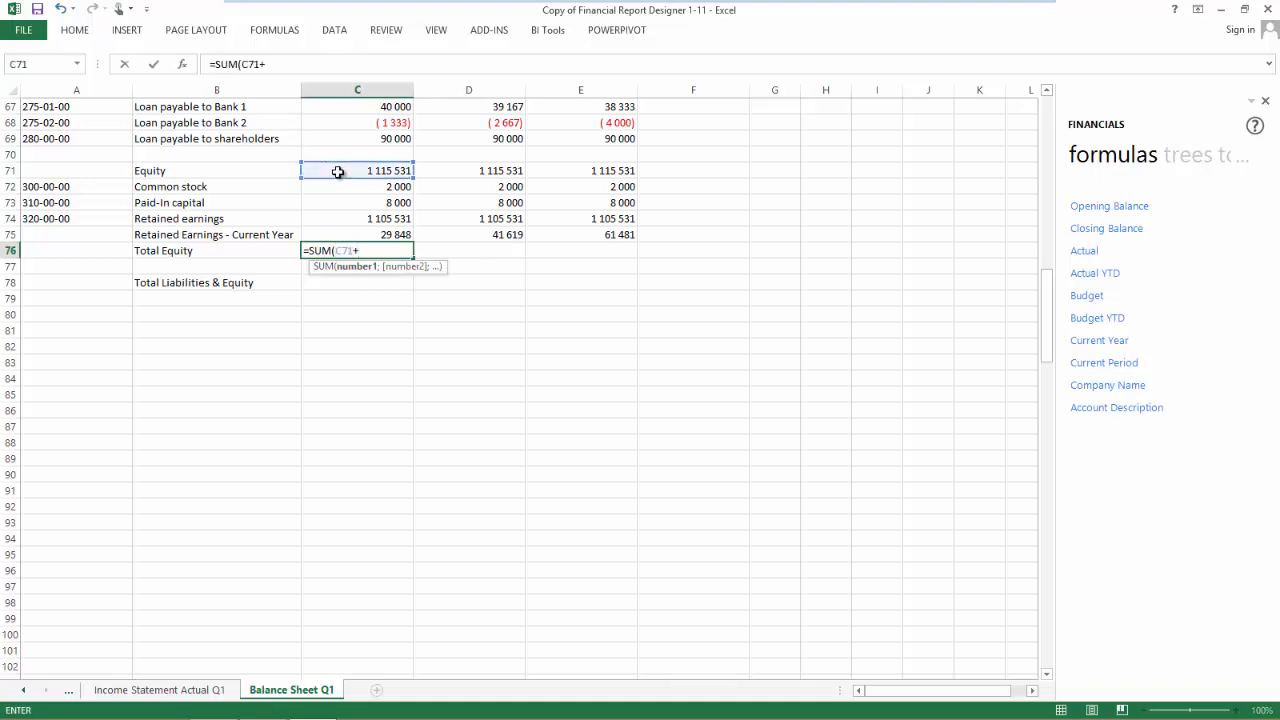
left_click(362, 234)
key("Return")
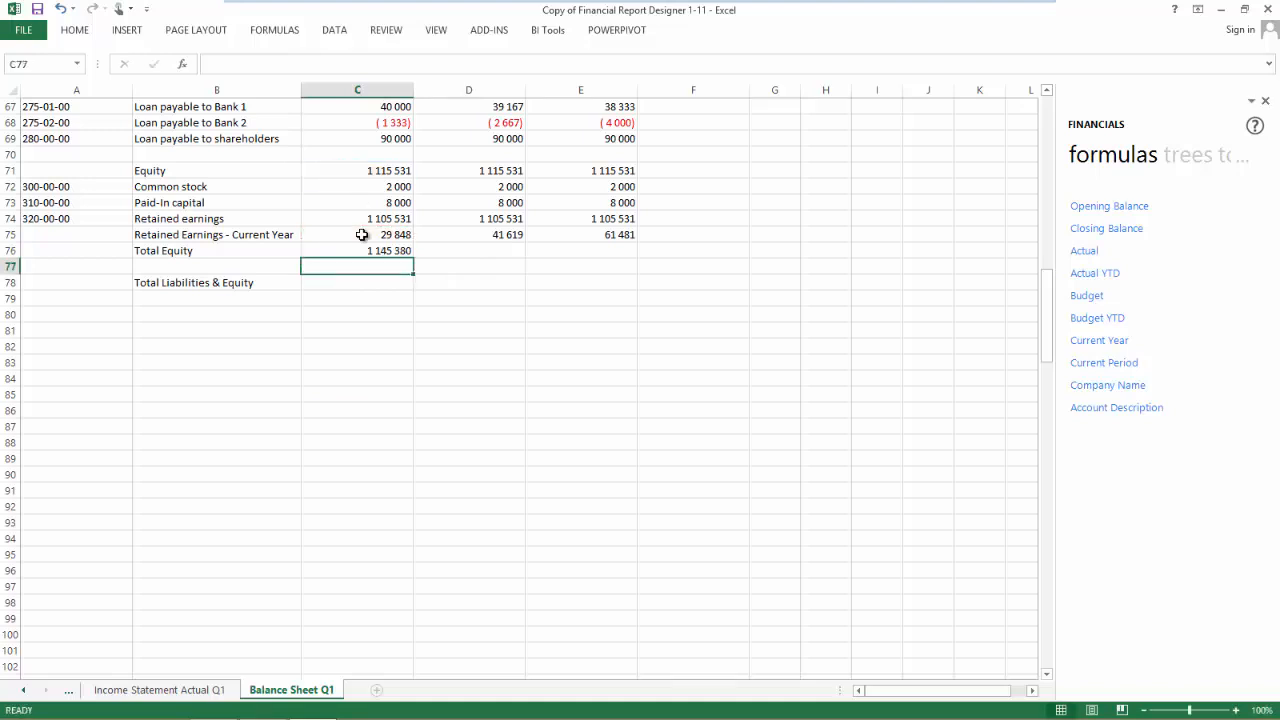
left_click(360, 251)
left_click_drag(413, 257, 591, 259)
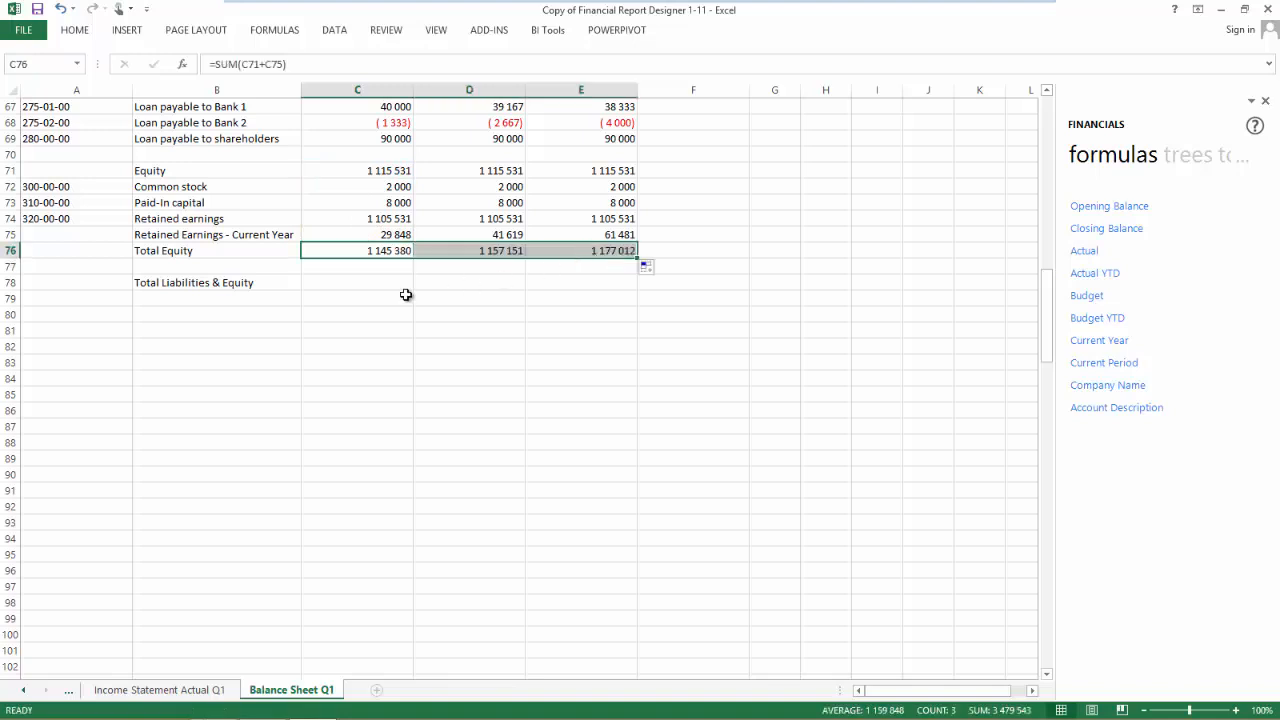
Calculate Total Liabilities & Equity in C78 with =SUM(C42+C76)
left_click(355, 283)
type("=")
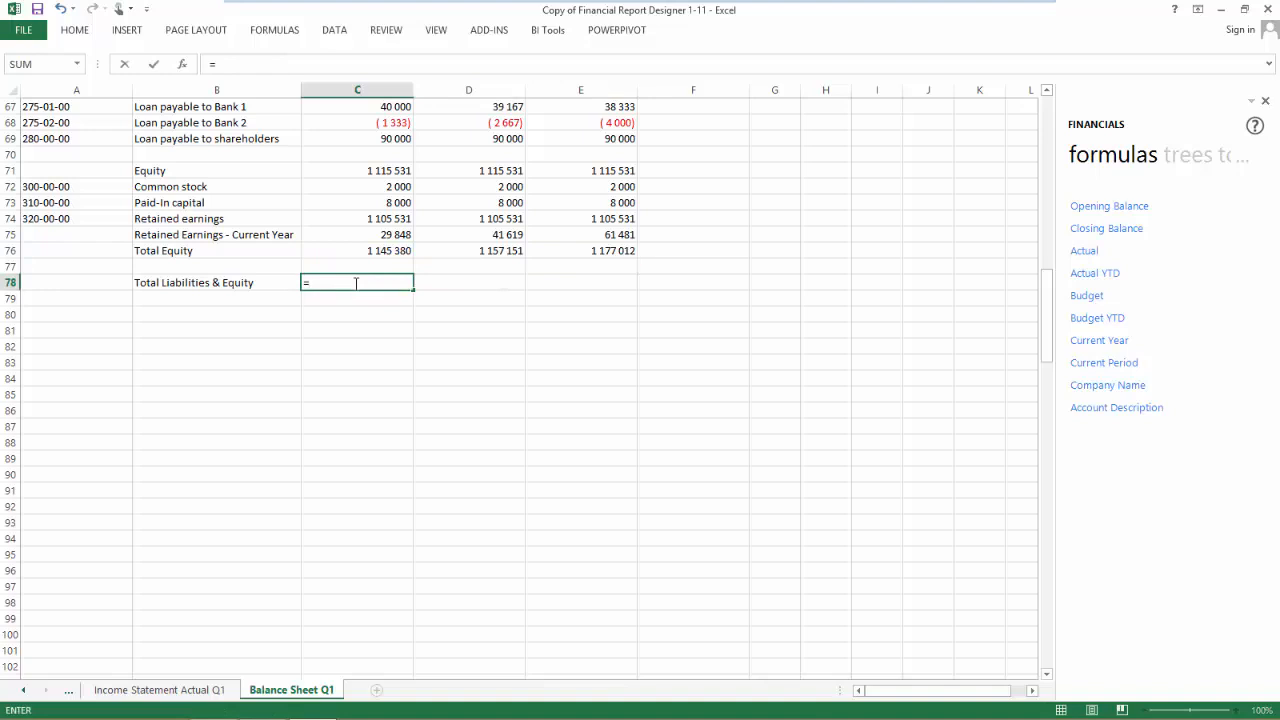
type("sum")
double_click(340, 299)
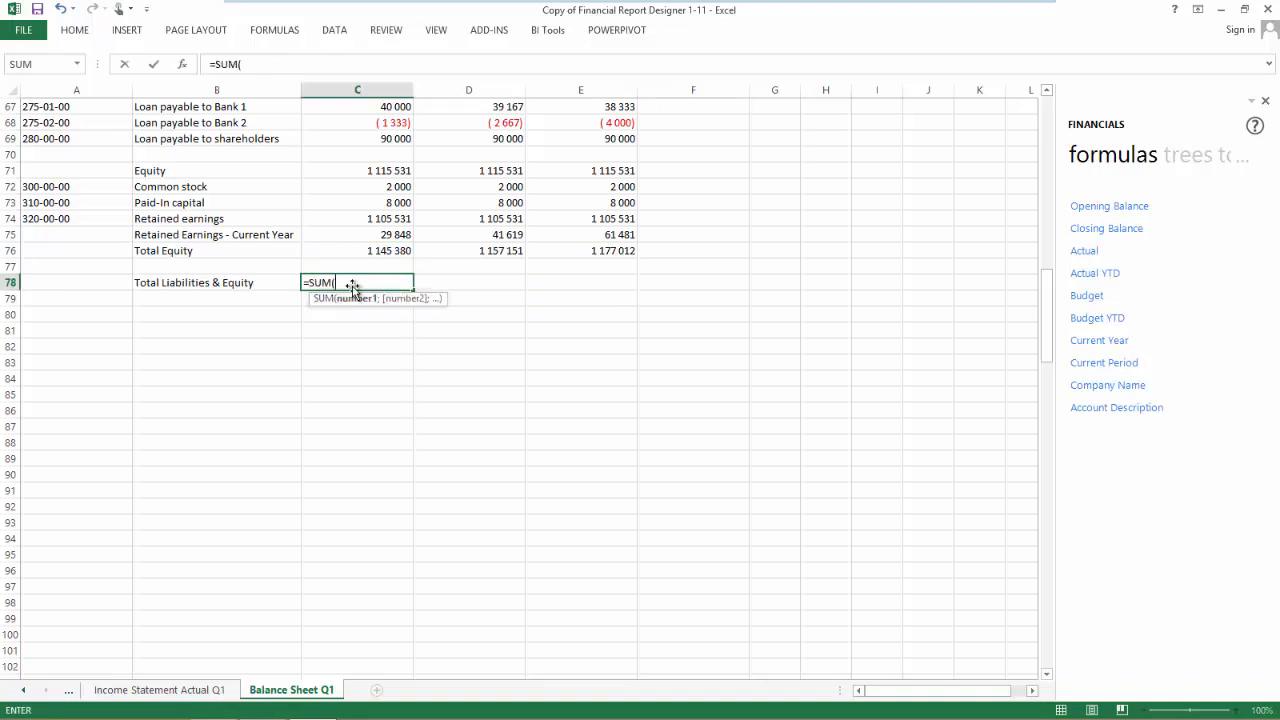
scroll(373, 250, "up", 2)
scroll(373, 250, "up", 8)
left_click(385, 187)
type("+")
scroll(370, 300, "down", 5)
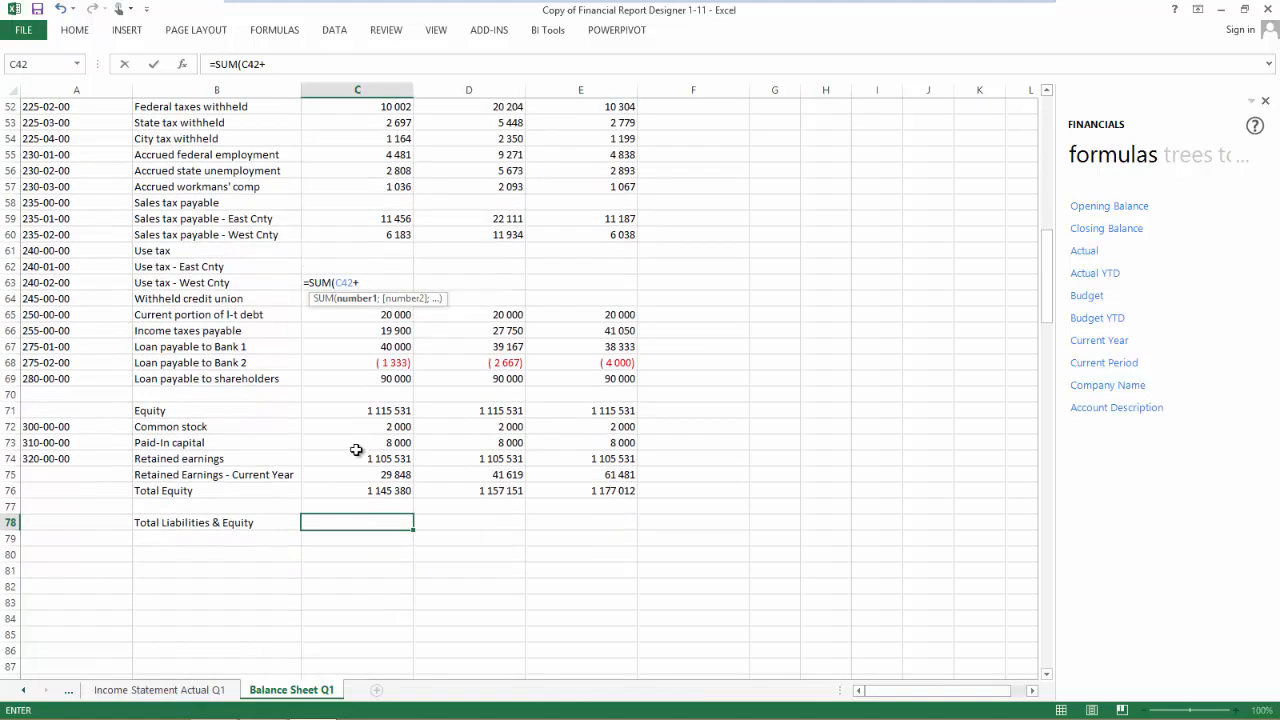
left_click(343, 492)
key("Return")
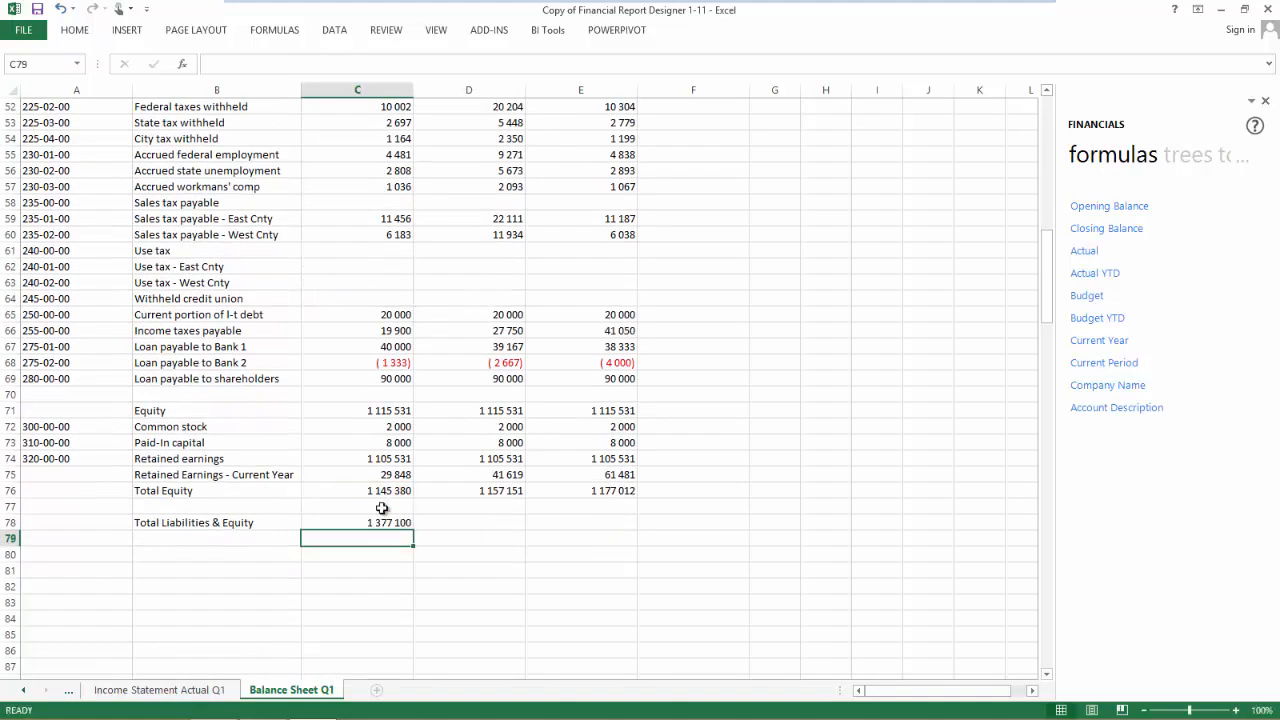
Extend the Total Liabilities & Equity formula from C78 across to D78 and E78
left_click(407, 527)
left_click_drag(410, 530, 585, 533)
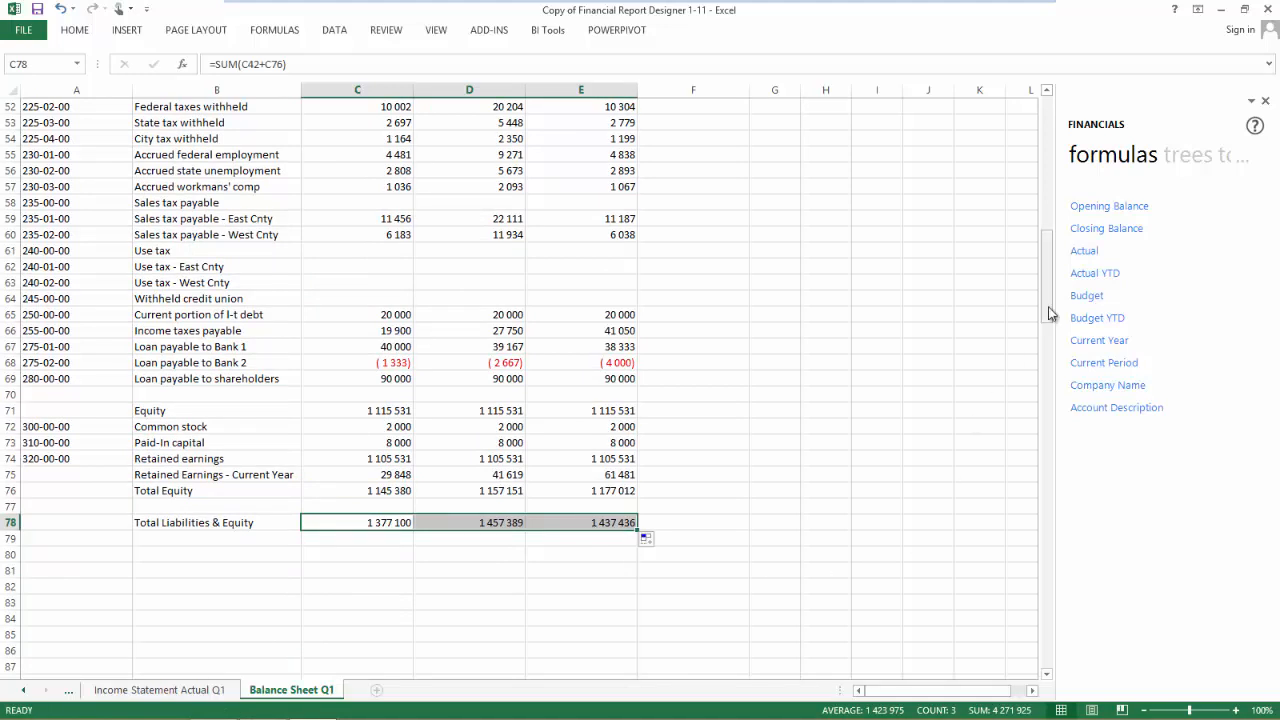
left_click_drag(1050, 313, 1064, 179)
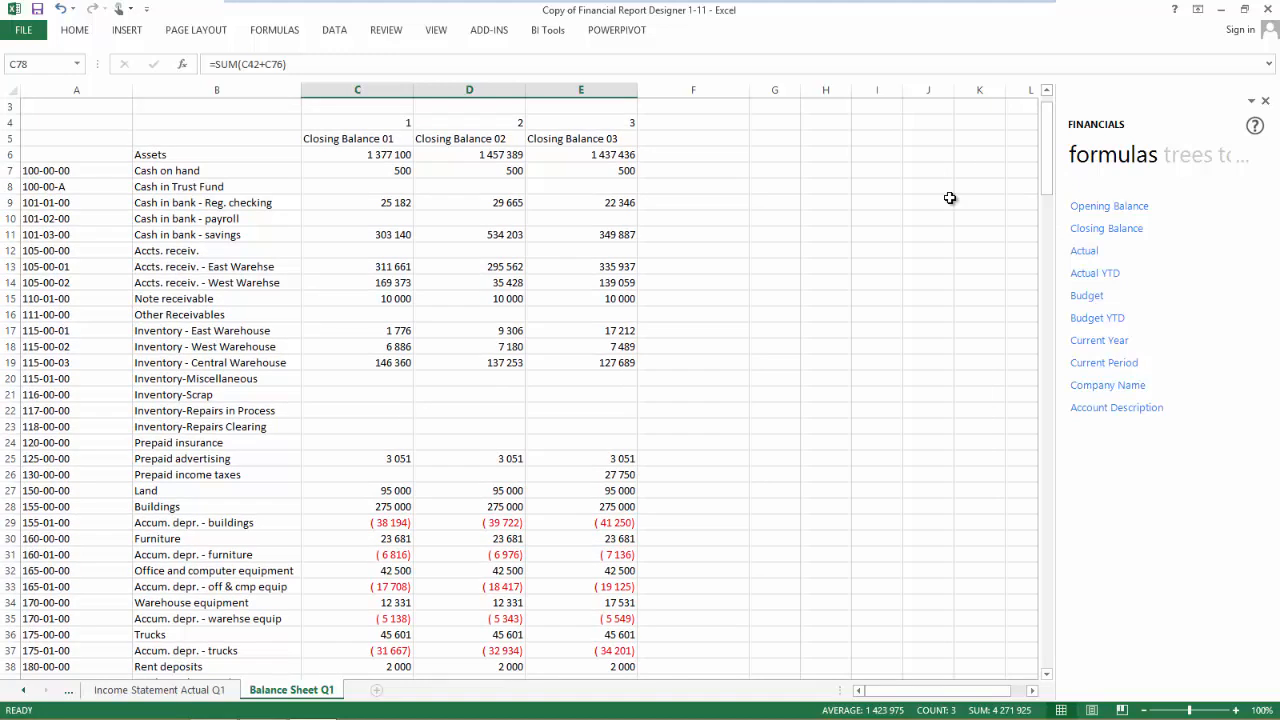